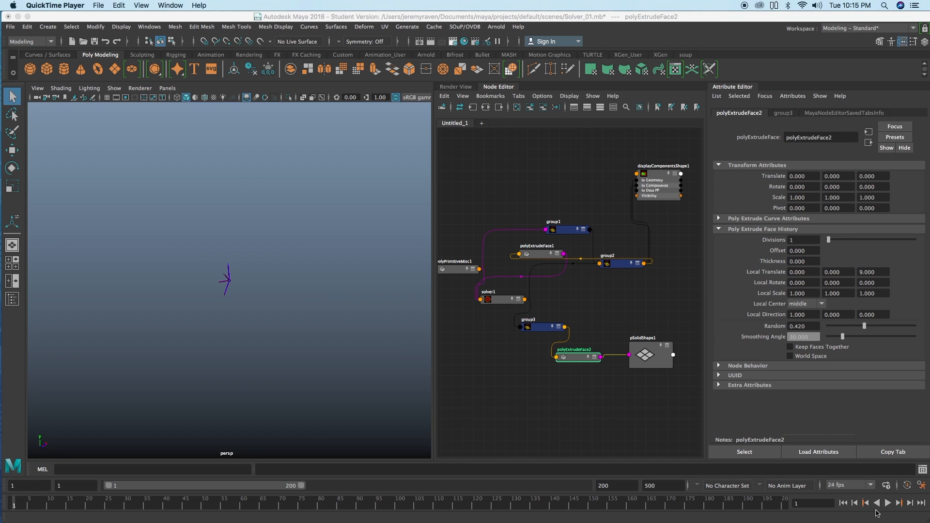
# Step: Play the Solver_01 simulation from the first frame and stop it partway
pyautogui.click(847, 507)
pyautogui.click(887, 503)
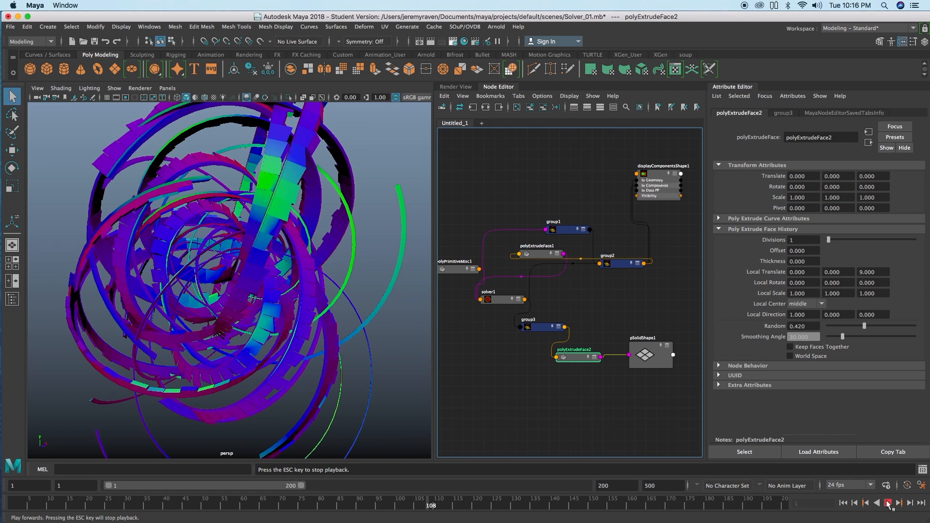
pyautogui.click(888, 503)
# Step: Open the Solver_DeleteComponent.mb scene without saving the current one, accepting the student version notice
pyautogui.click(84, 41)
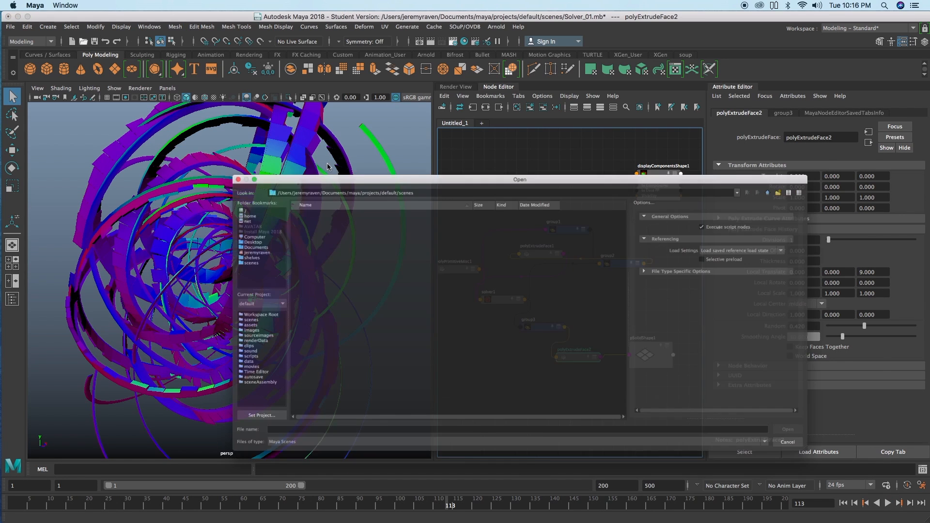
pyautogui.scroll(-2, 302, 359)
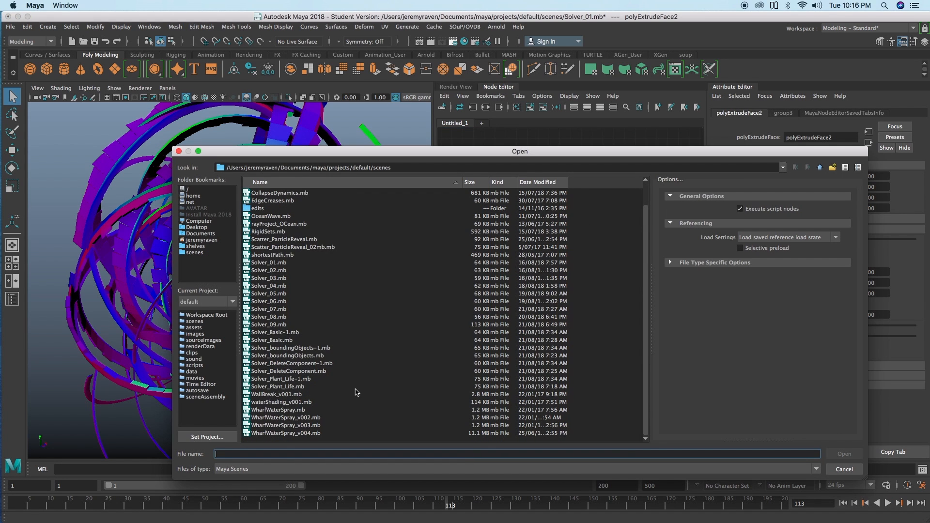
pyautogui.doubleClick(299, 371)
pyautogui.click(455, 277)
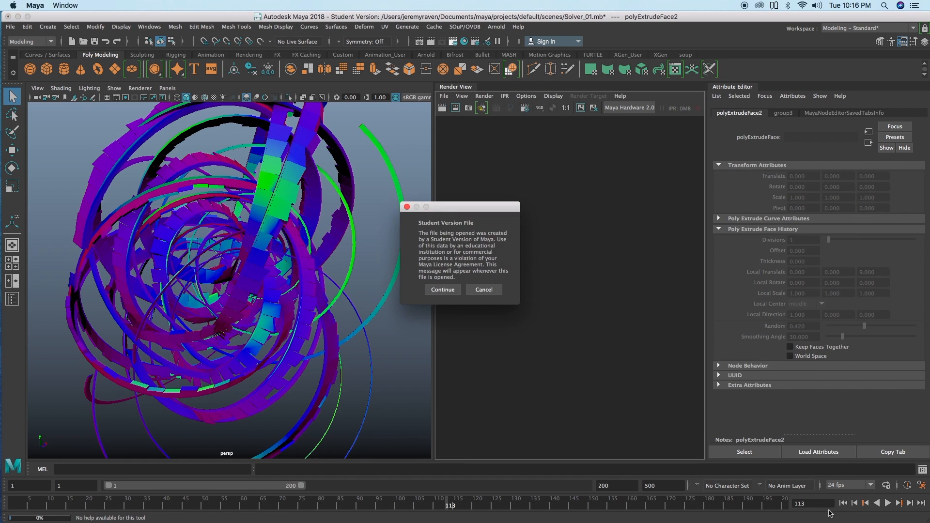
pyautogui.click(444, 286)
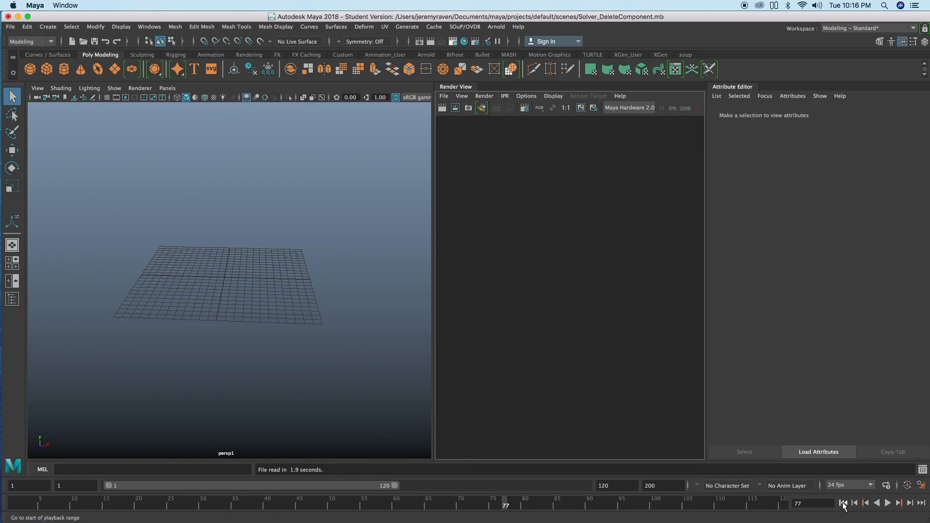
# Step: Play the Solver_DeleteComponent simulation, stop it partway and view the whole grown shape
pyautogui.click(886, 504)
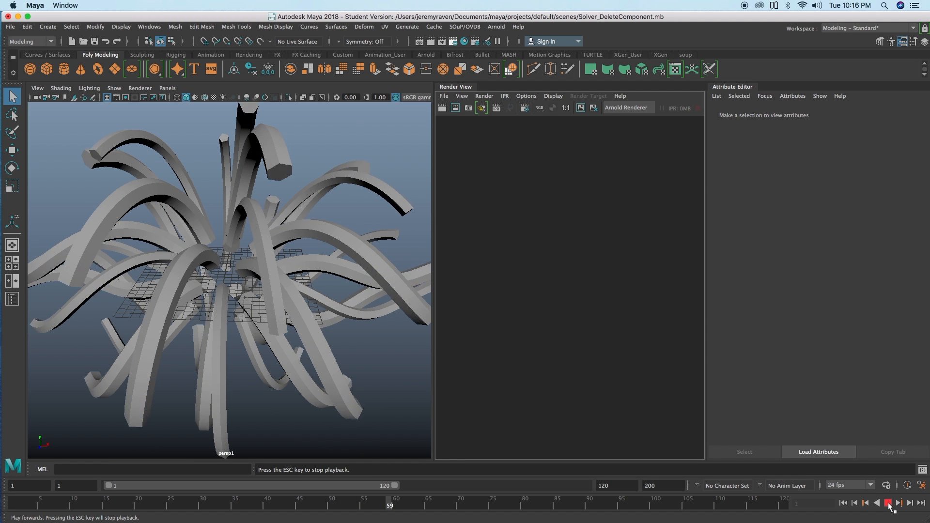
pyautogui.click(889, 504)
pyautogui.keyDown('alt'); pyautogui.moveTo(395, 319); pyautogui.dragTo(311, 292, button='right'); pyautogui.keyUp('alt')
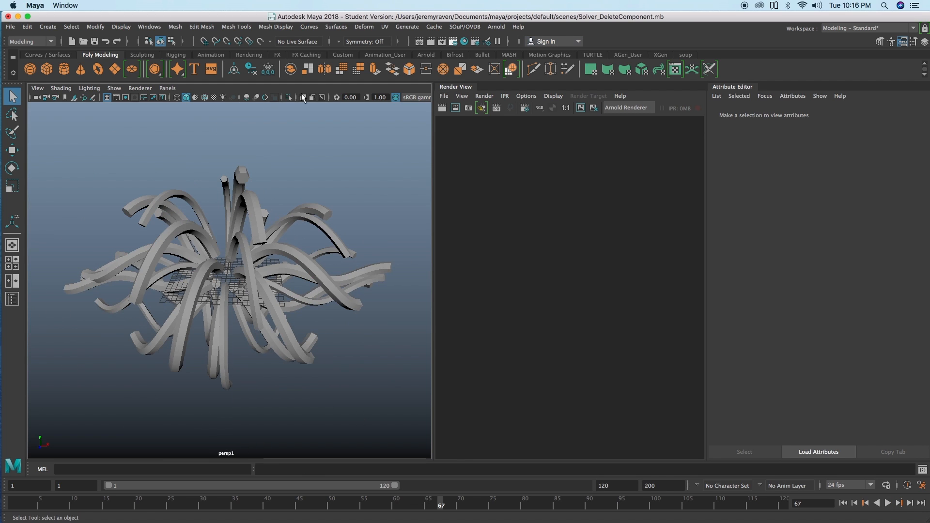
# Step: Show the scene's node network in the Node Editor and move the polyExtrudeFace1 node slightly upward
pyautogui.click(149, 27)
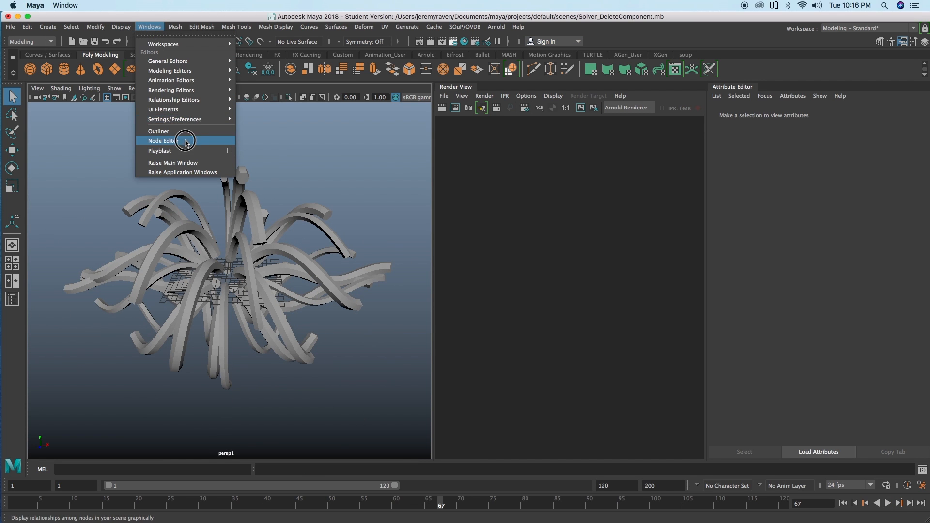
pyautogui.click(164, 140)
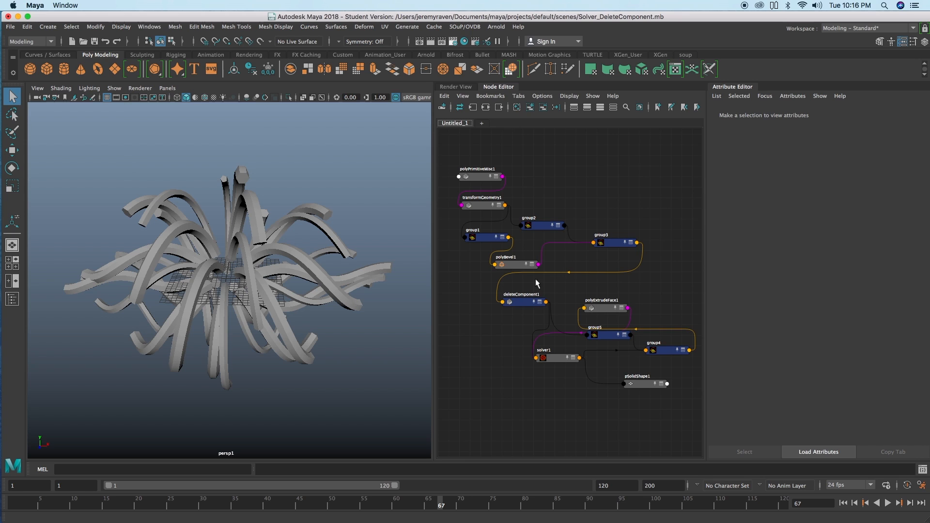
pyautogui.click(598, 308)
pyautogui.moveTo(604, 308); pyautogui.dragTo(604, 298)
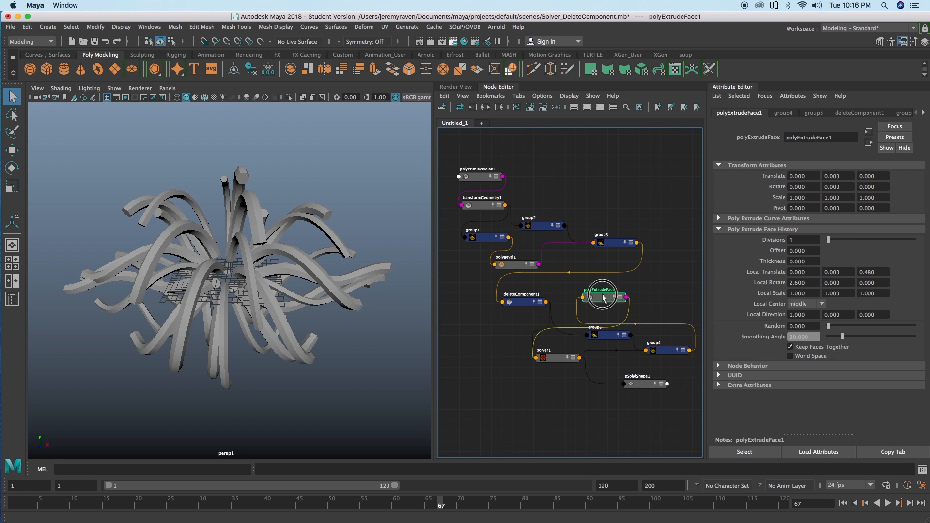
# Step: Set polyExtrudeFace1's Local Translate Z to 0.870 and Local Scale to 0.910, 0.810, 0.840, and play the simulation
pyautogui.keyDown('alt'); pyautogui.moveTo(310, 244); pyautogui.dragTo(363, 242, button='right'); pyautogui.keyUp('alt')
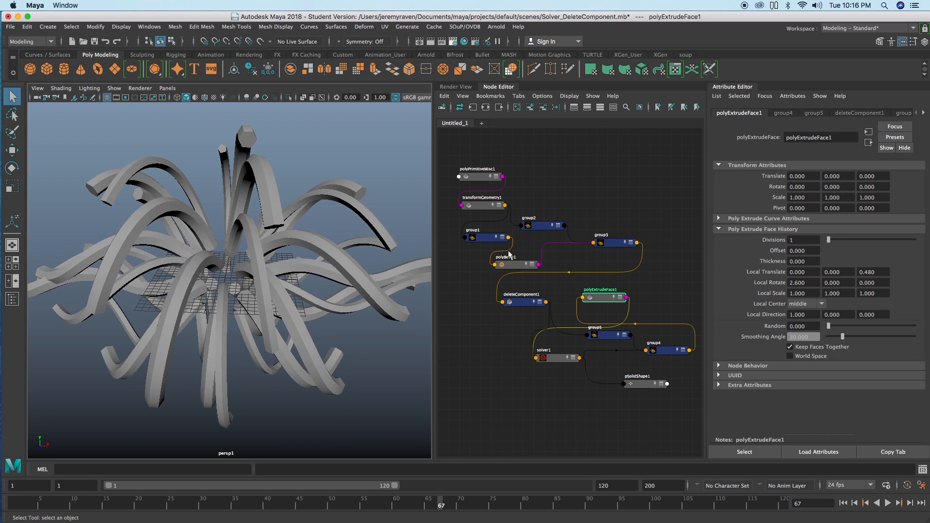
pyautogui.keyDown('ctrl'); pyautogui.moveTo(815, 295); pyautogui.dragTo(900, 271); pyautogui.keyUp('ctrl')
pyautogui.click(887, 502)
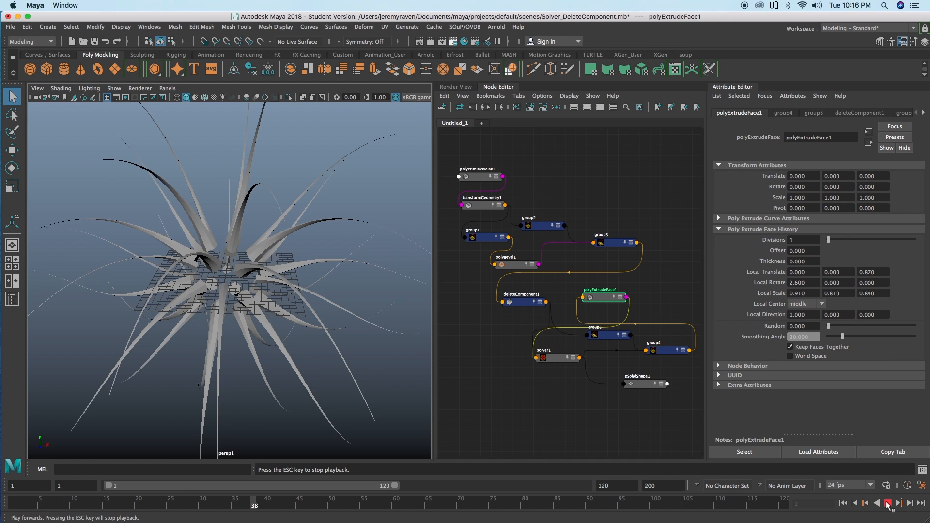
pyautogui.keyDown('alt'); pyautogui.moveTo(277, 211); pyautogui.dragTo(226, 214); pyautogui.keyUp('alt')
pyautogui.press('Escape')
pyautogui.keyDown('alt'); pyautogui.moveTo(287, 251); pyautogui.dragTo(339, 300); pyautogui.keyUp('alt')
# Step: Open the Solver_02.mb scene without saving the changes to the current scene
pyautogui.hotkey('ctrl', 'o')
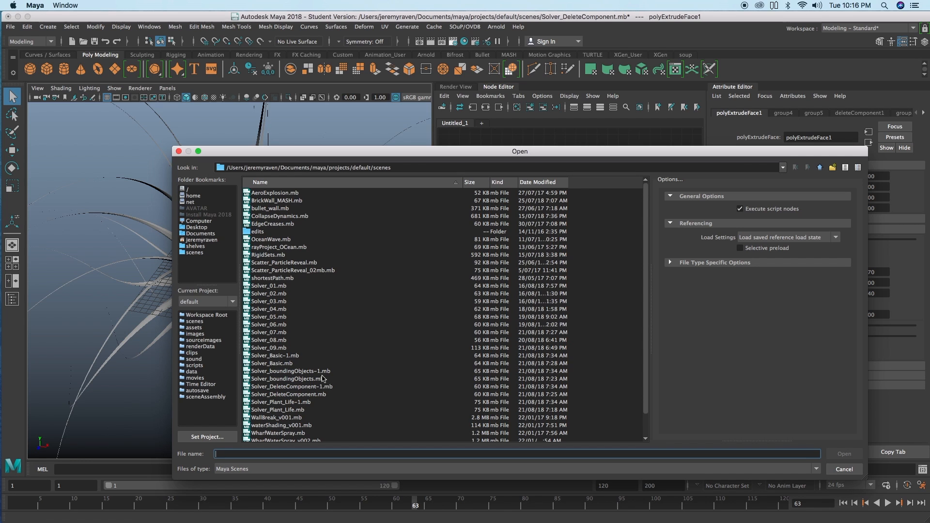
pyautogui.doubleClick(284, 294)
pyautogui.click(462, 273)
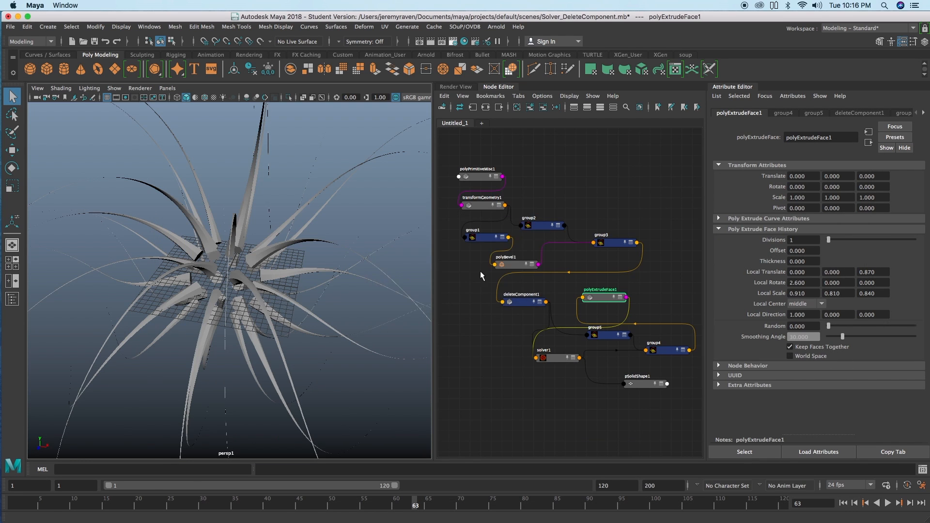
pyautogui.press('Return')
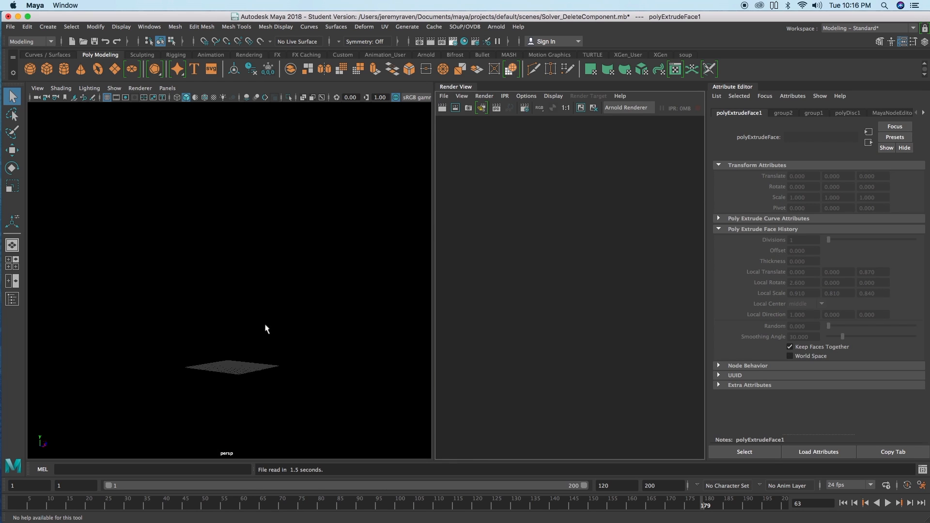
# Step: Play the Solver_02 simulation in stages and examine the growing stalks and base from several angles
pyautogui.click(888, 504)
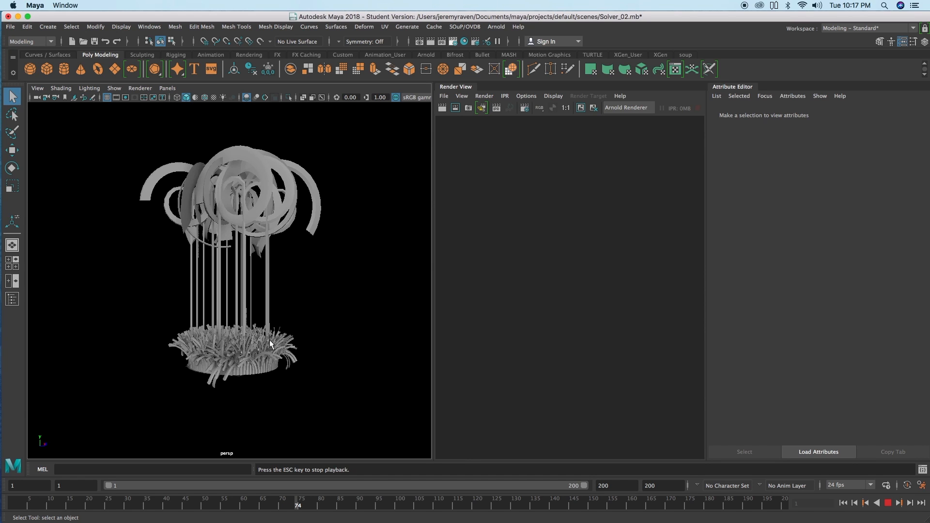
pyautogui.press('Escape')
pyautogui.keyDown('alt'); pyautogui.moveTo(207, 339); pyautogui.dragTo(262, 327, button='right'); pyautogui.keyUp('alt')
pyautogui.keyDown('alt'); pyautogui.moveTo(264, 328); pyautogui.dragTo(289, 336); pyautogui.keyUp('alt')
pyautogui.keyDown('alt'); pyautogui.moveTo(289, 336); pyautogui.dragTo(274, 326, button='right'); pyautogui.keyUp('alt')
pyautogui.keyDown('alt'); pyautogui.moveTo(274, 309); pyautogui.dragTo(270, 325, button='middle'); pyautogui.keyUp('alt')
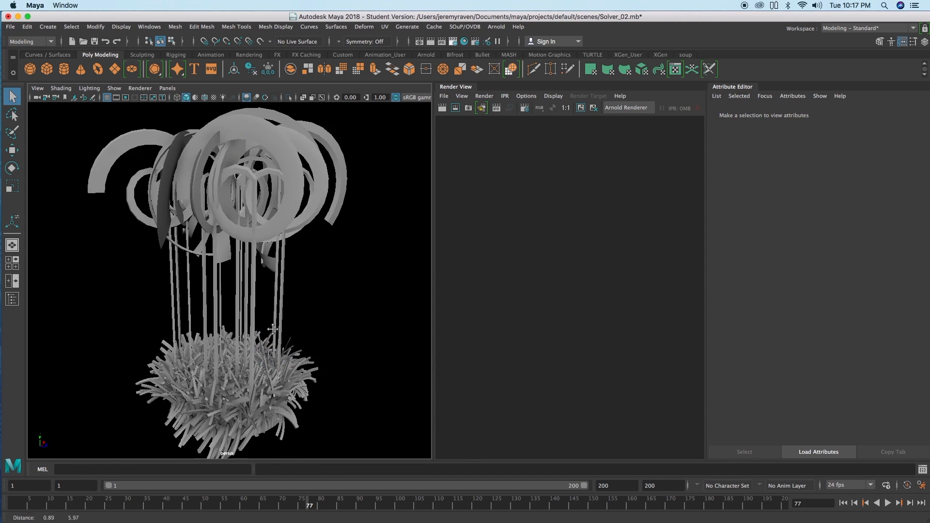
pyautogui.click(887, 503)
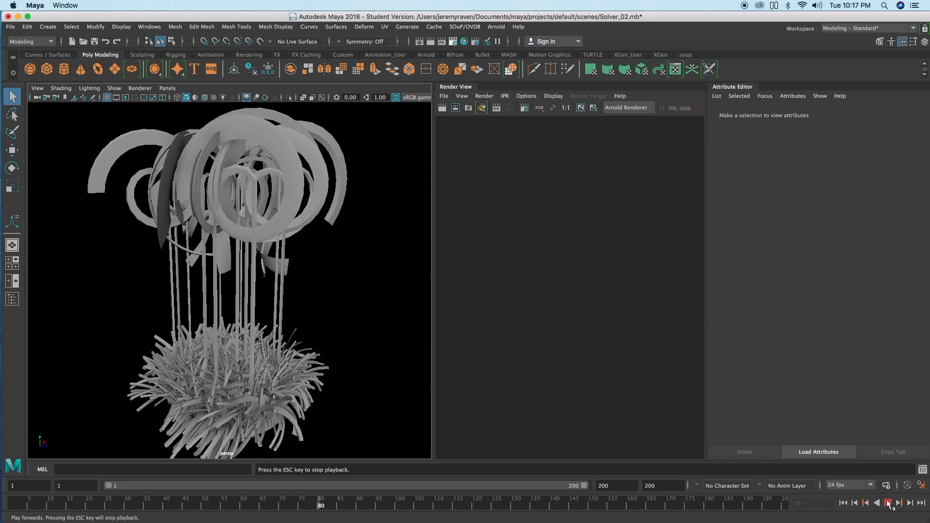
pyautogui.press('Escape')
pyautogui.moveTo(280, 325)
pyautogui.keyDown('alt'); pyautogui.mouseDown()
pyautogui.moveTo(194, 286)
pyautogui.moveTo(155, 290)
pyautogui.moveTo(171, 323)
pyautogui.moveTo(291, 324)
pyautogui.mouseUp(); pyautogui.keyUp('alt')
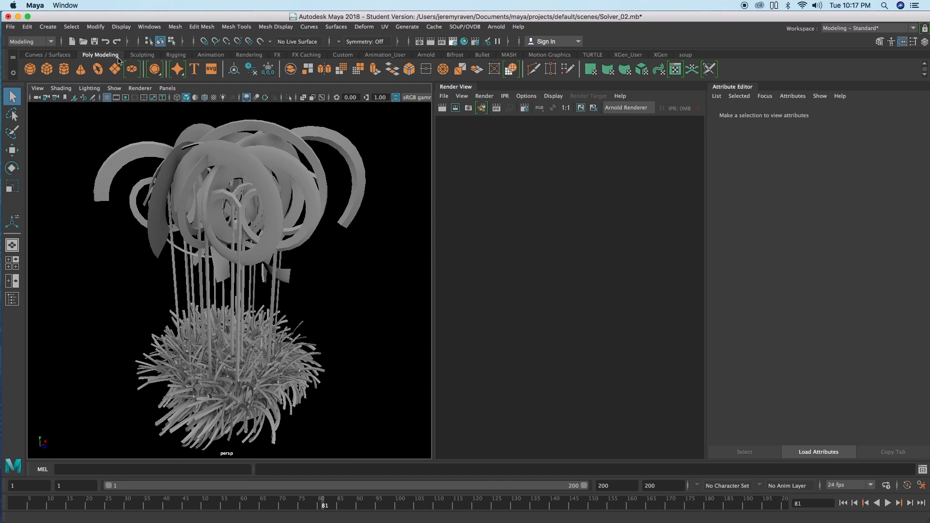
# Step: Open the Solver_Plant_Life.mb scene
pyautogui.click(84, 41)
pyautogui.scroll(-1, 301, 343)
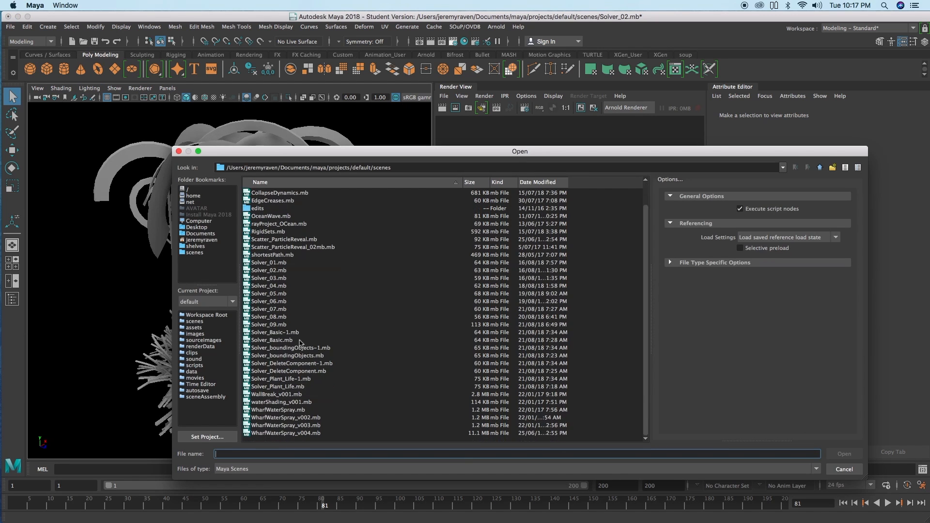
pyautogui.doubleClick(298, 386)
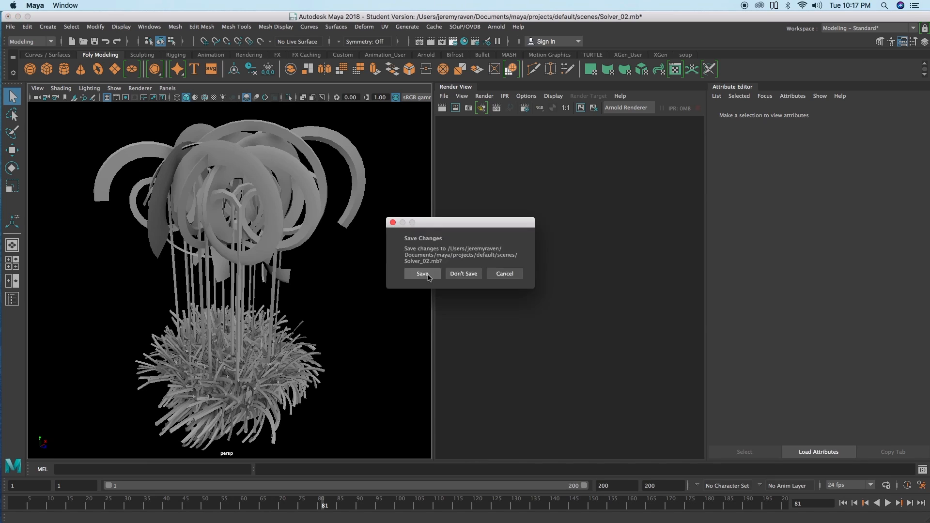
pyautogui.click(434, 287)
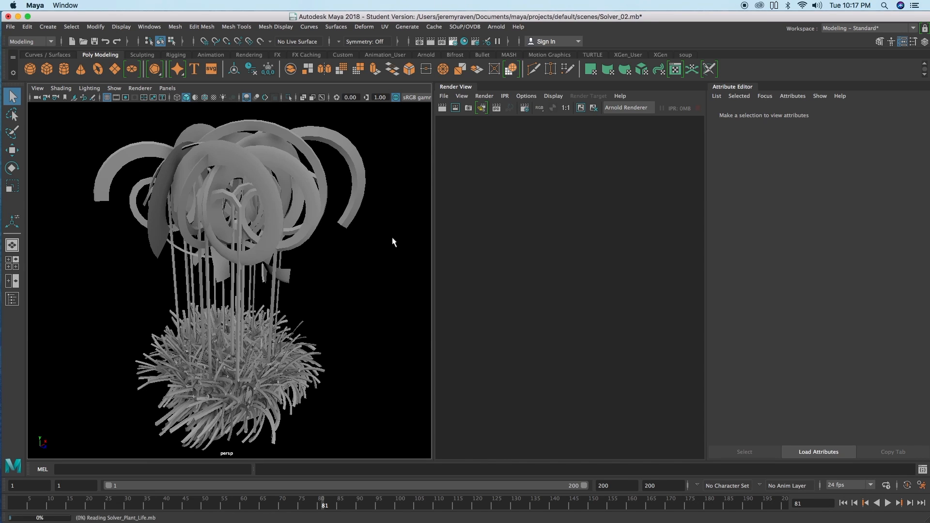
# Step: Show the plant scene's network in the Node Editor and return the animation to frame 1
pyautogui.click(150, 27)
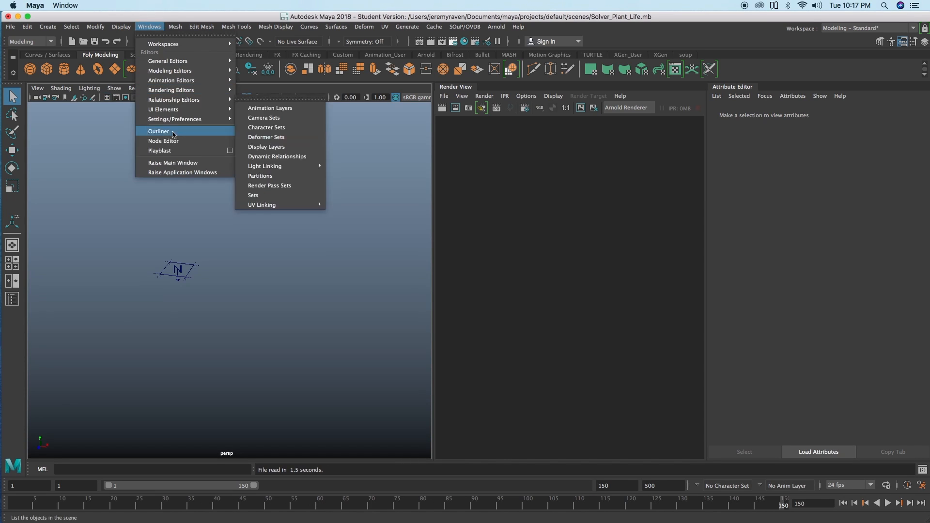
pyautogui.click(220, 141)
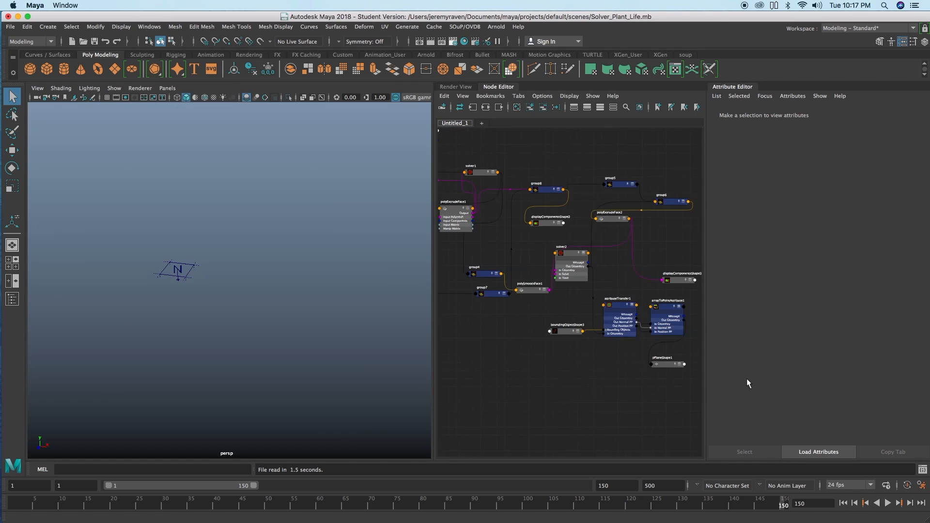
pyautogui.hotkey('alt', 'shift', 'v')
# Step: Change the selected Color Falloff colour of boundingObjectShape3, at position 0.104, to dark green
pyautogui.click(569, 329)
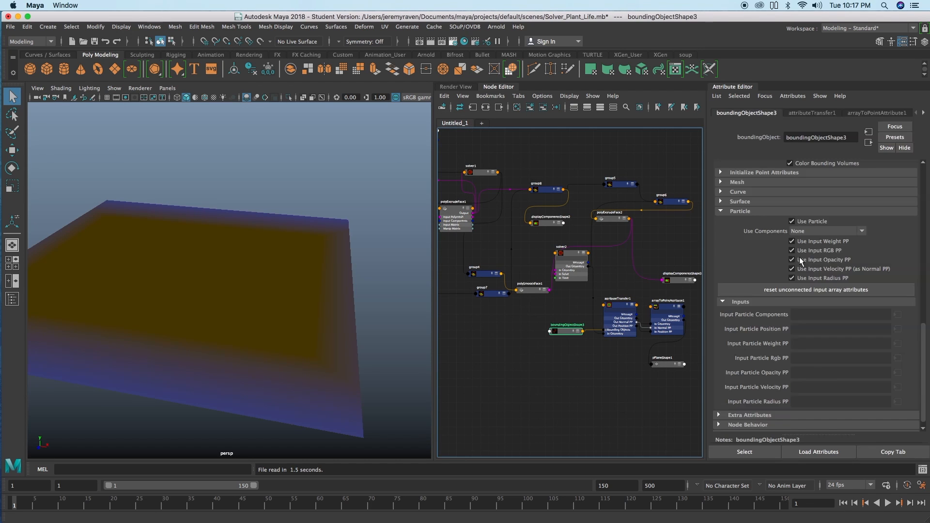
pyautogui.scroll(10, 843, 356)
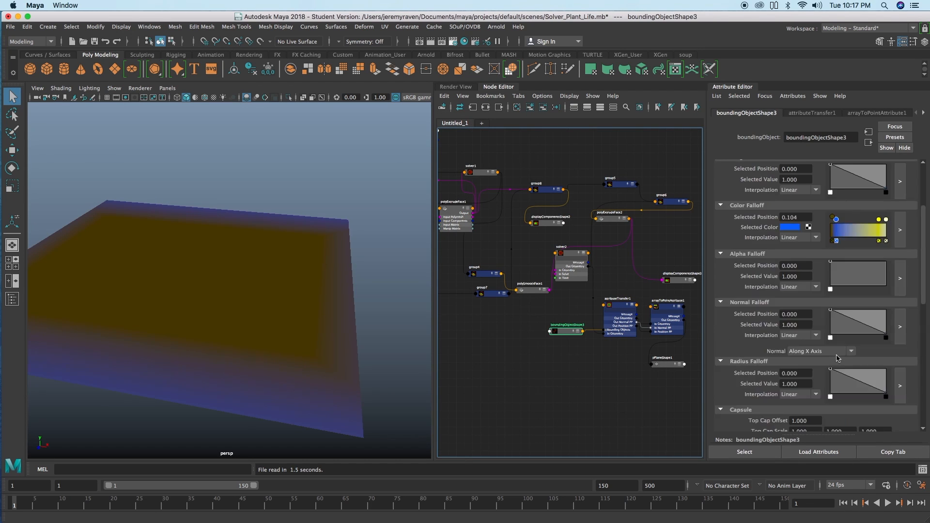
pyautogui.click(789, 227)
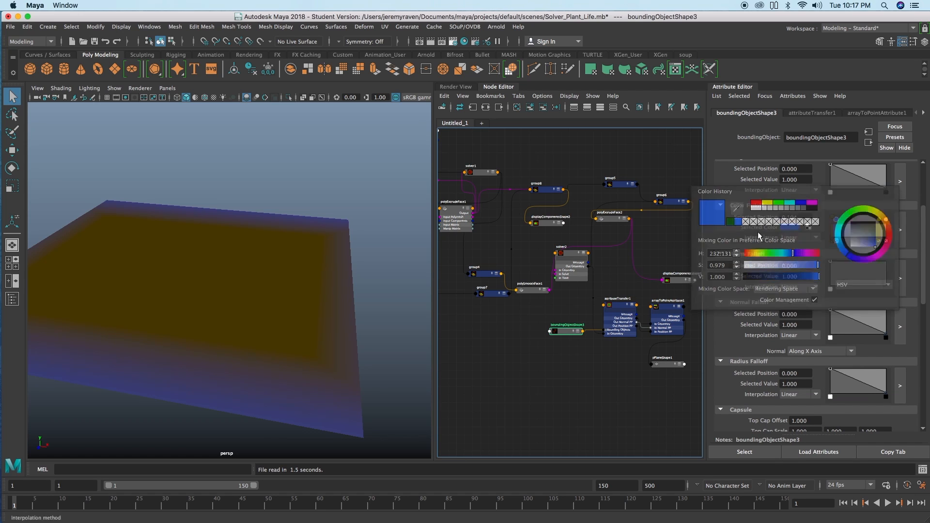
pyautogui.click(794, 227)
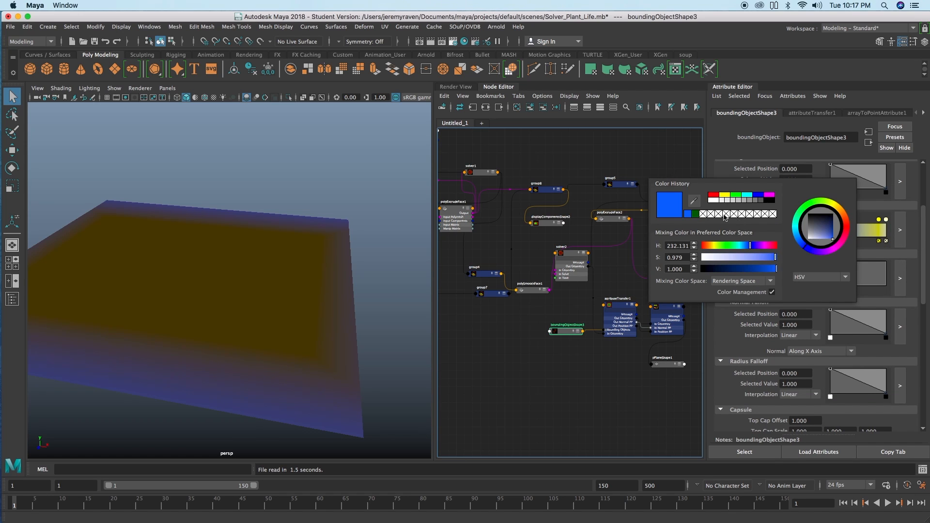
pyautogui.click(698, 216)
pyautogui.keyDown('alt'); pyautogui.moveTo(266, 324); pyautogui.dragTo(313, 291, button='middle'); pyautogui.keyUp('alt')
pyautogui.keyDown('alt'); pyautogui.moveTo(313, 291); pyautogui.dragTo(317, 298); pyautogui.keyUp('alt')
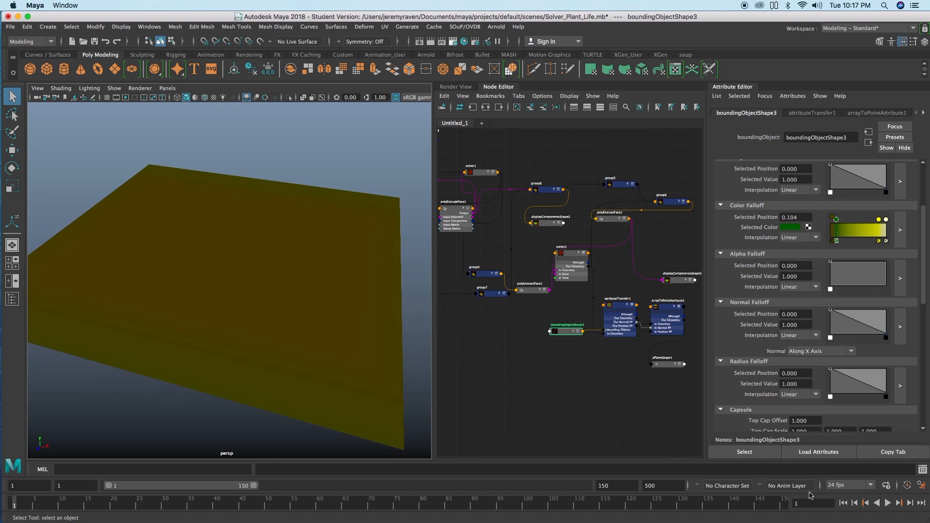
# Step: Play the plant growth simulation, stop it partway and return to the first frame
pyautogui.click(887, 503)
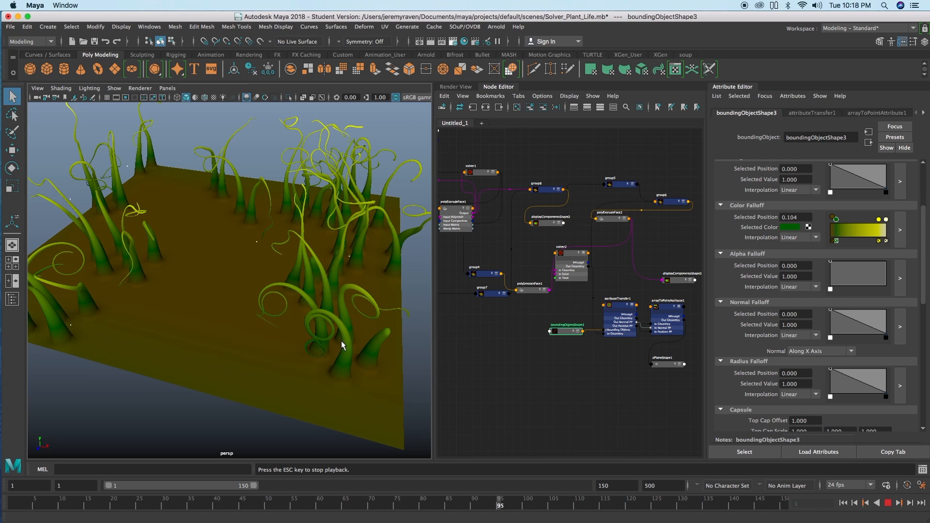
pyautogui.click(886, 503)
pyautogui.click(843, 503)
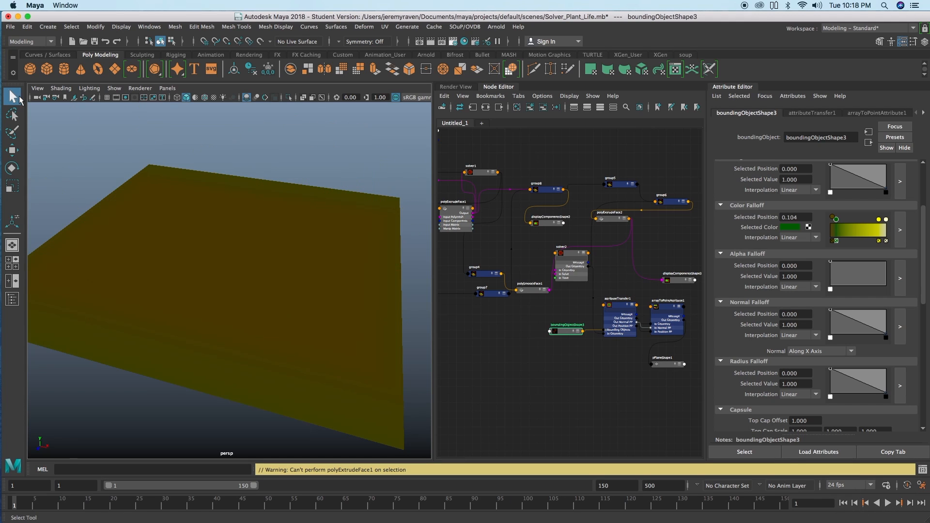
# Step: Start a new empty scene without saving the plant scene, and show the viewport grid
pyautogui.click(115, 70)
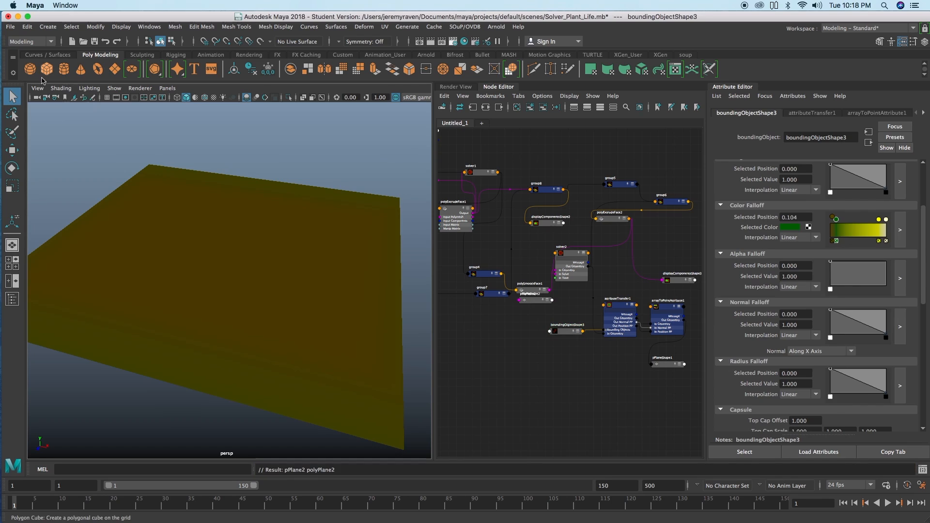
pyautogui.click(72, 42)
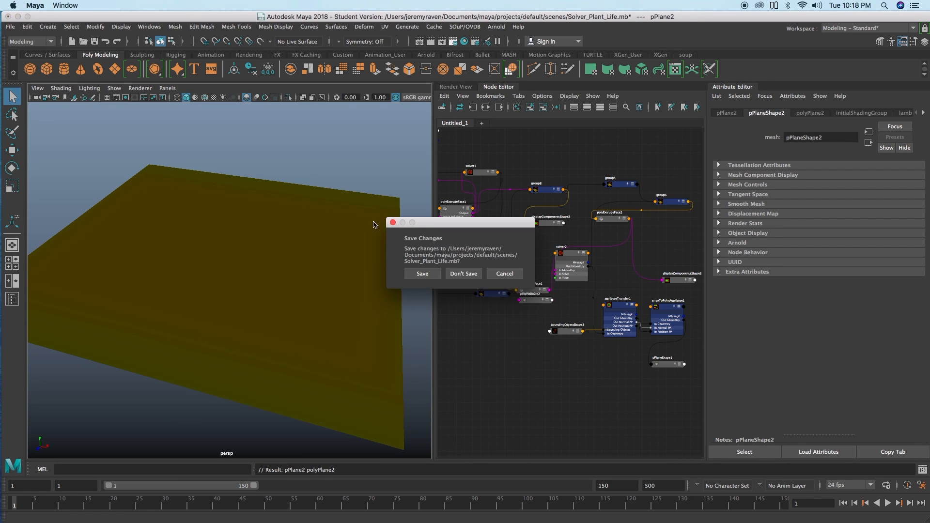
pyautogui.click(462, 273)
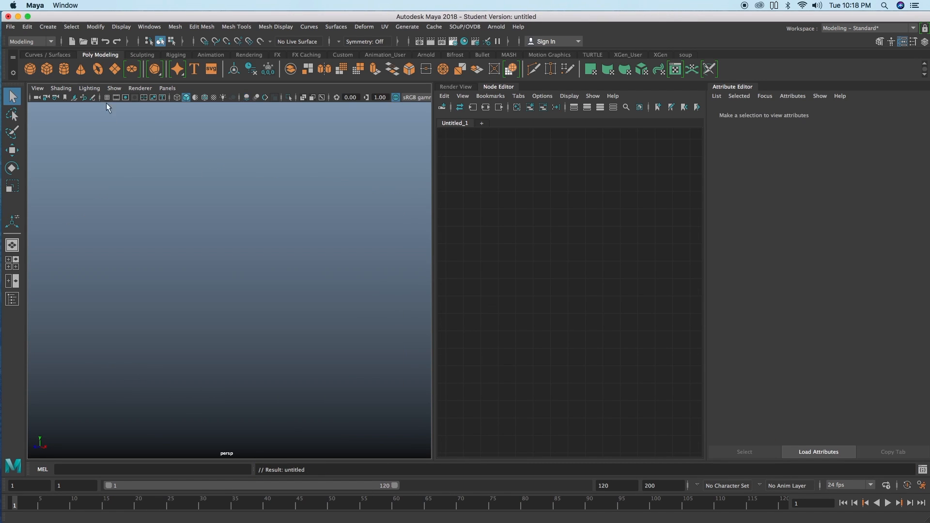
pyautogui.click(107, 98)
pyautogui.keyDown('alt'); pyautogui.moveTo(121, 238); pyautogui.dragTo(183, 245); pyautogui.keyUp('alt')
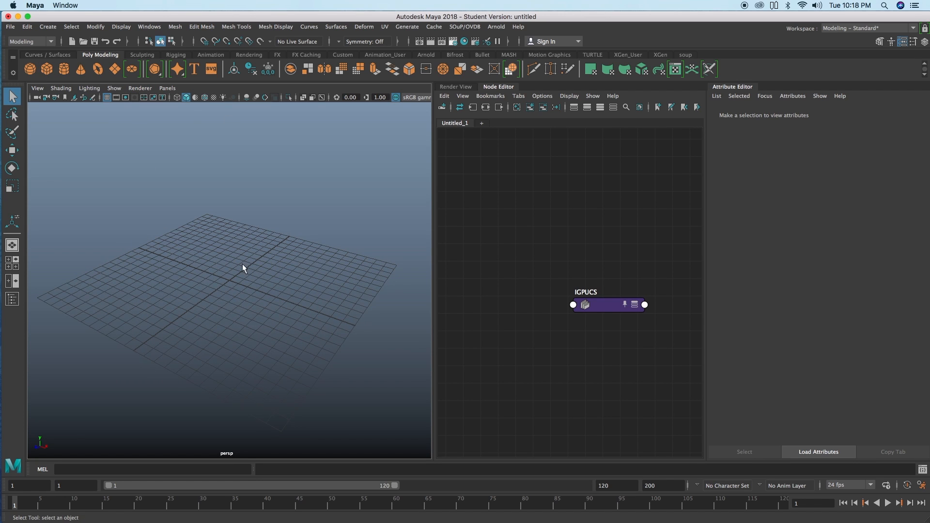
# Step: Create a polygon platonic solid at the origin and set its Subdivisions to 1
pyautogui.click(155, 69)
pyautogui.press('b')
pyautogui.keyDown('alt'); pyautogui.moveTo(253, 305); pyautogui.dragTo(278, 299); pyautogui.keyUp('alt')
pyautogui.click(826, 113)
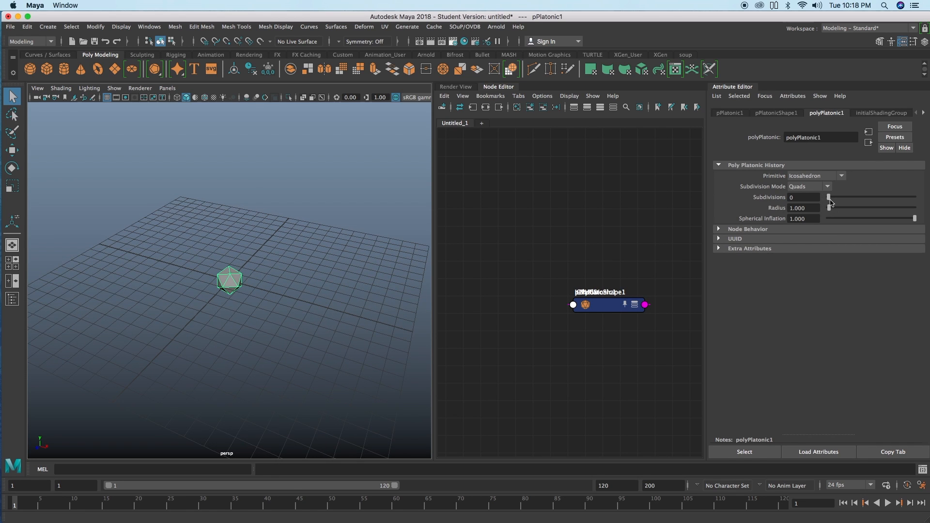
pyautogui.moveTo(829, 199); pyautogui.dragTo(842, 198)
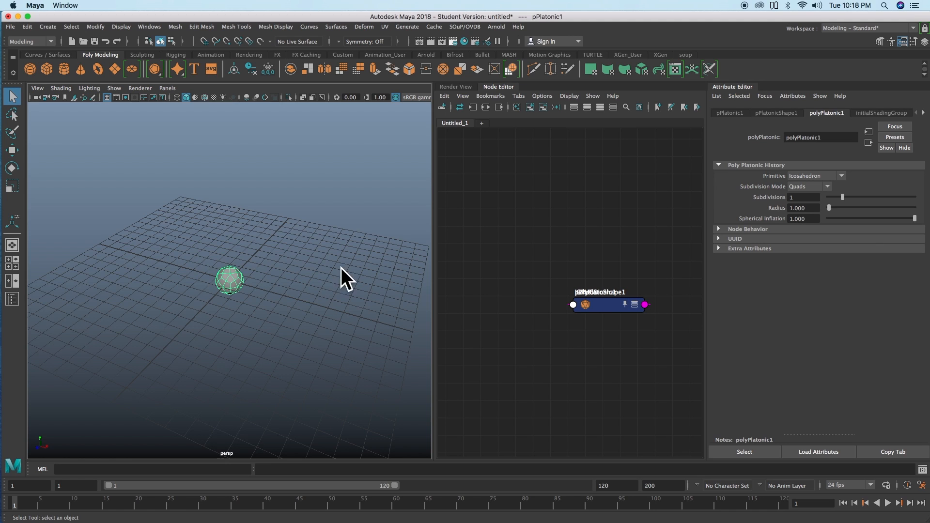
pyautogui.keyDown('alt'); pyautogui.moveTo(332, 280); pyautogui.dragTo(286, 269, button='right'); pyautogui.keyUp('alt')
pyautogui.keyDown('alt'); pyautogui.moveTo(287, 270); pyautogui.dragTo(295, 273); pyautogui.keyUp('alt')
# Step: Separate the polyPlatonic1 and pPlatonicShape1 nodes and remove the IGPUCS node from the displayed graph
pyautogui.moveTo(608, 307); pyautogui.dragTo(488, 188)
pyautogui.moveTo(604, 308); pyautogui.dragTo(594, 350)
pyautogui.click(598, 304)
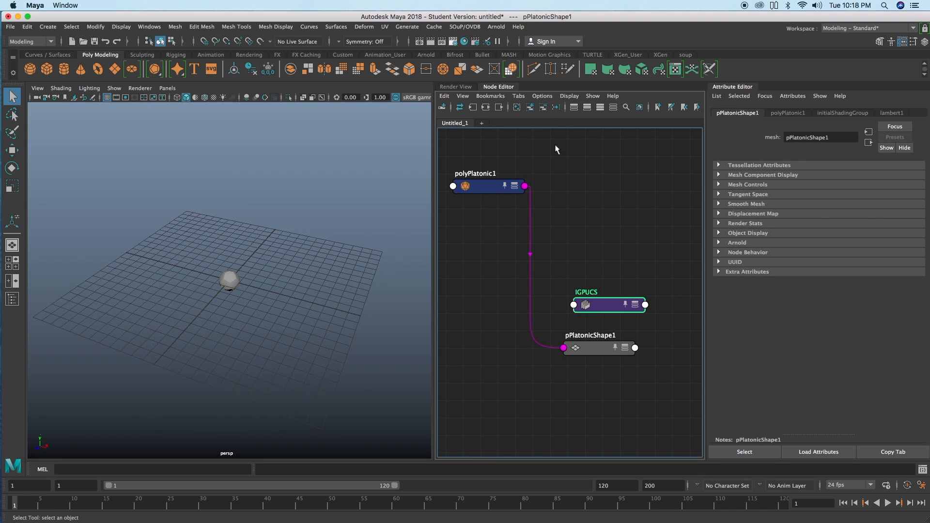
pyautogui.click(543, 107)
# Step: Select the platonic solid in the viewport and freeze its transformations
pyautogui.moveTo(294, 221); pyautogui.dragTo(132, 333)
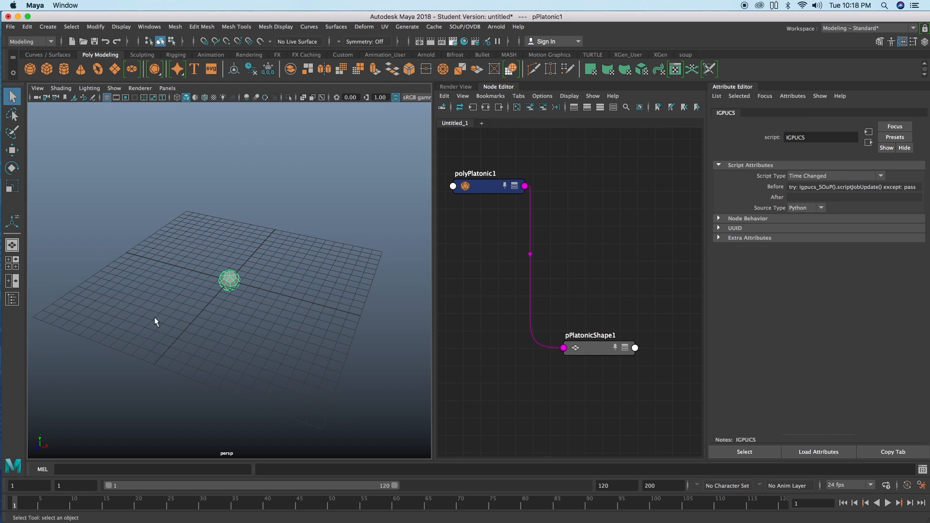
pyautogui.moveTo(96, 26)
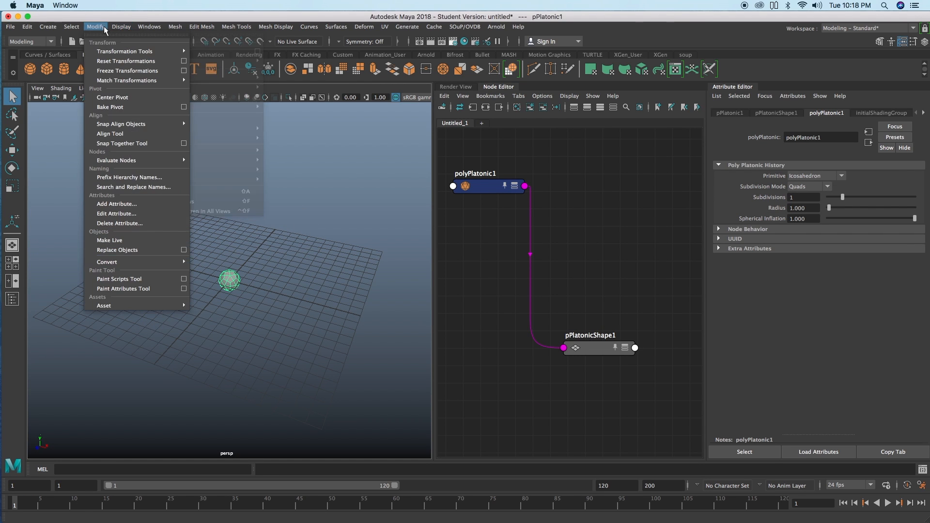
pyautogui.click(124, 70)
# Step: Copy the echoed makeIdentity command into the MEL command line and run it
pyautogui.moveTo(617, 334); pyautogui.dragTo(613, 323)
pyautogui.moveTo(390, 469); pyautogui.dragTo(234, 461)
pyautogui.press('super+c')
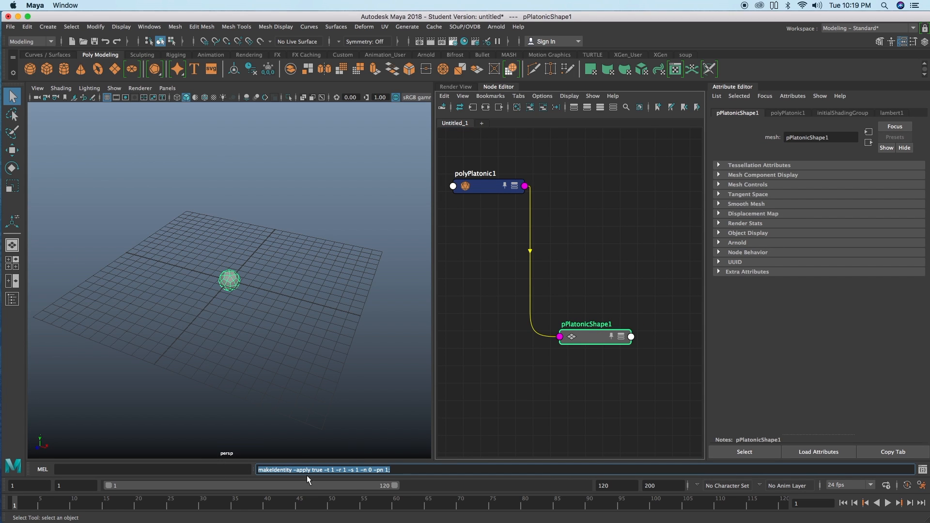
pyautogui.click(407, 468)
pyautogui.click(113, 470)
pyautogui.press('super+v')
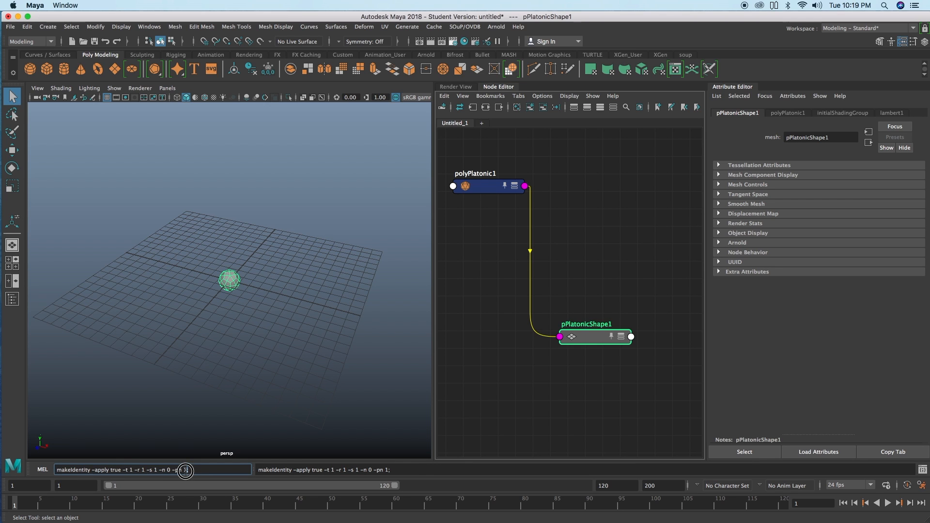
pyautogui.moveTo(186, 471); pyautogui.dragTo(51, 459)
pyautogui.press('Return')
# Step: Space the polyPlatonic1 and pPlatonicShape1 nodes further apart in the node graph
pyautogui.moveTo(227, 287)
pyautogui.keyDown('alt'); pyautogui.mouseDown()
pyautogui.moveTo(233, 297)
pyautogui.moveTo(228, 289)
pyautogui.mouseUp(); pyautogui.keyUp('alt')
pyautogui.scroll(1, 228, 290)
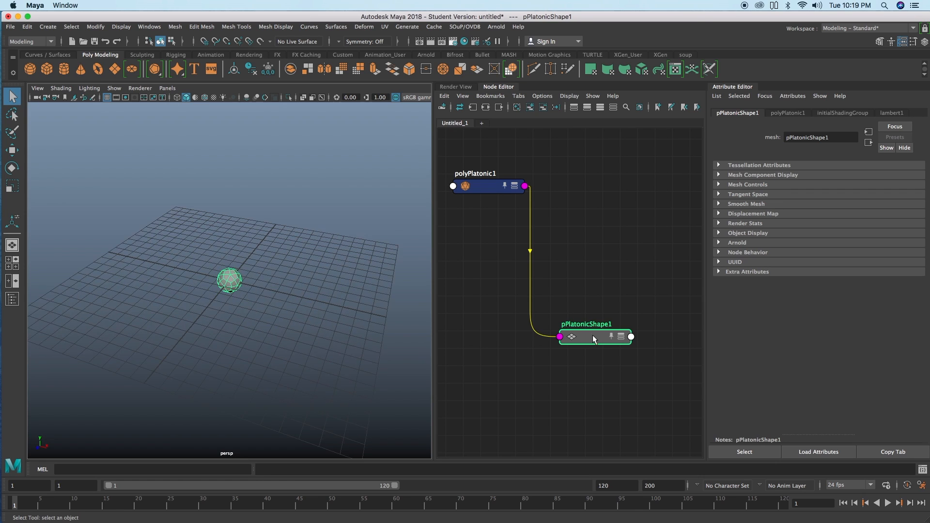
pyautogui.moveTo(593, 336); pyautogui.dragTo(607, 347)
pyautogui.scroll(-3, 376, 281)
pyautogui.moveTo(486, 187); pyautogui.dragTo(499, 189)
pyautogui.keyDown('alt'); pyautogui.moveTo(224, 295); pyautogui.dragTo(224, 294); pyautogui.keyUp('alt')
pyautogui.moveTo(600, 346); pyautogui.dragTo(612, 358)
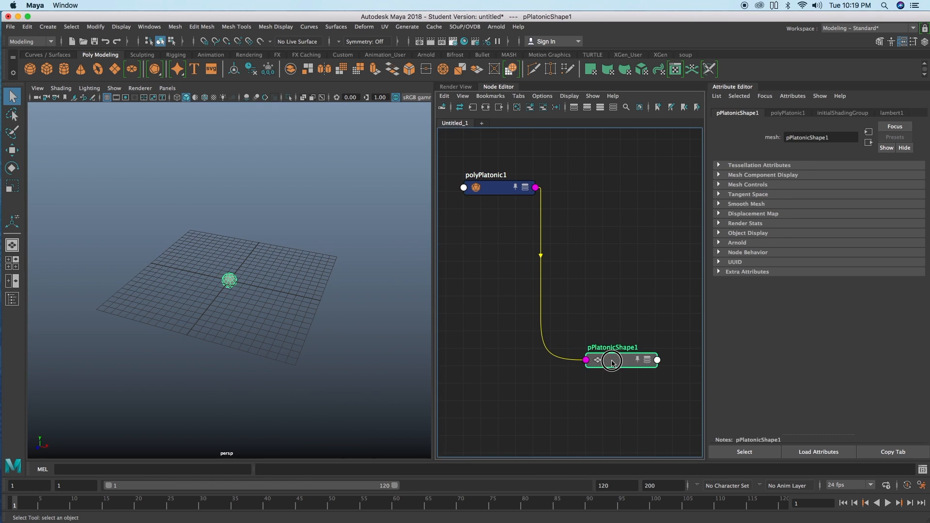
pyautogui.keyDown('alt'); pyautogui.moveTo(257, 315); pyautogui.dragTo(372, 317, button='right'); pyautogui.keyUp('alt')
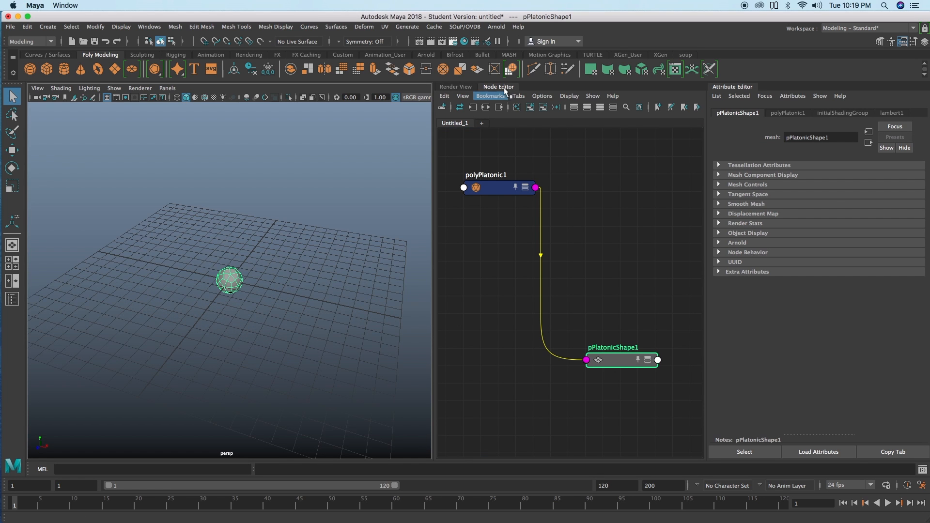
# Step: Insert a SOuP solver node between polyPlatonic1 and the selected pPlatonicShape1
pyautogui.click(464, 26)
pyautogui.moveTo(473, 45)
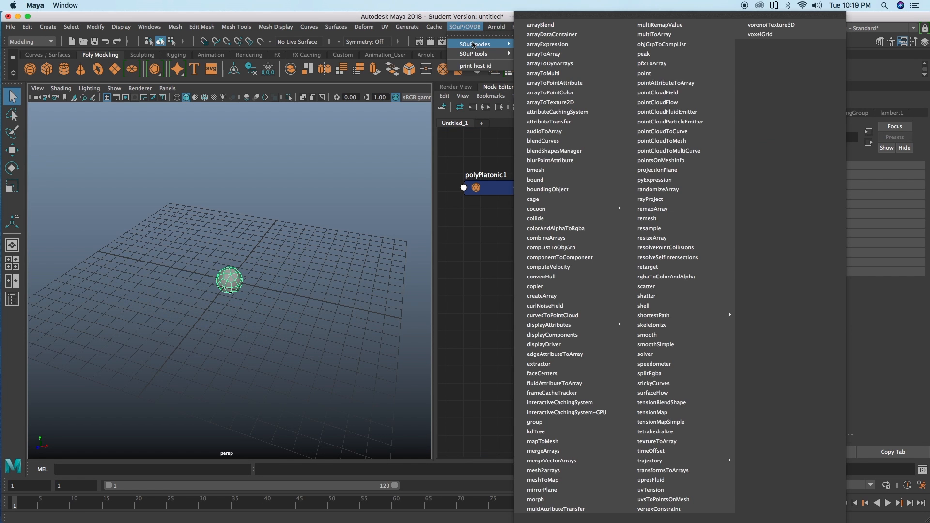
pyautogui.click(679, 354)
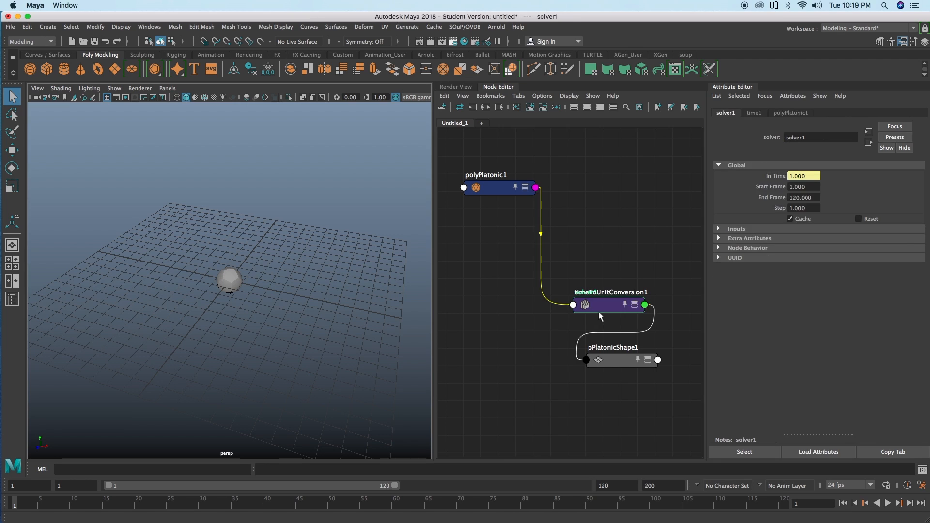
# Step: Remove the overlapping time conversion node from the displayed graph and place solver1 between polyPlatonic1 and pPlatonicShape1
pyautogui.moveTo(597, 309); pyautogui.dragTo(515, 328)
pyautogui.click(542, 107)
pyautogui.moveTo(583, 301); pyautogui.dragTo(506, 285)
pyautogui.moveTo(500, 188); pyautogui.dragTo(488, 183)
pyautogui.click(530, 286)
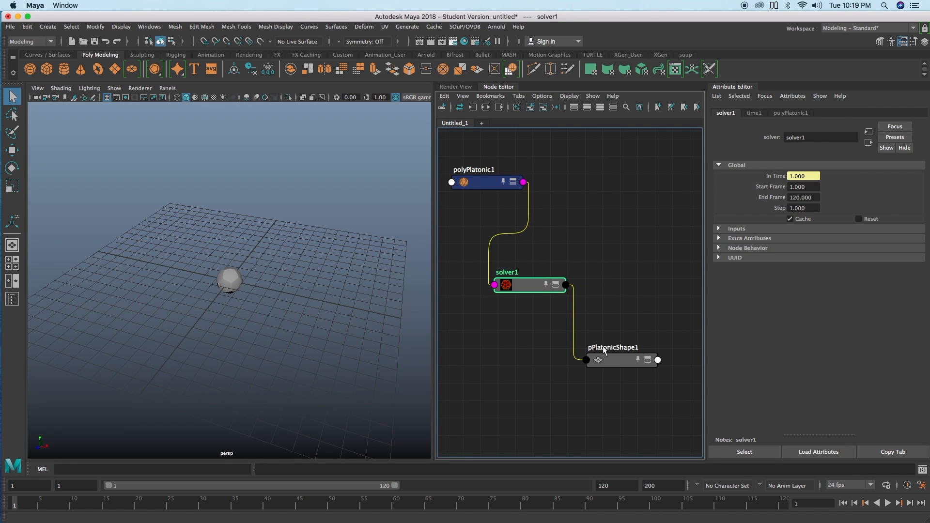
pyautogui.moveTo(532, 290); pyautogui.dragTo(523, 304)
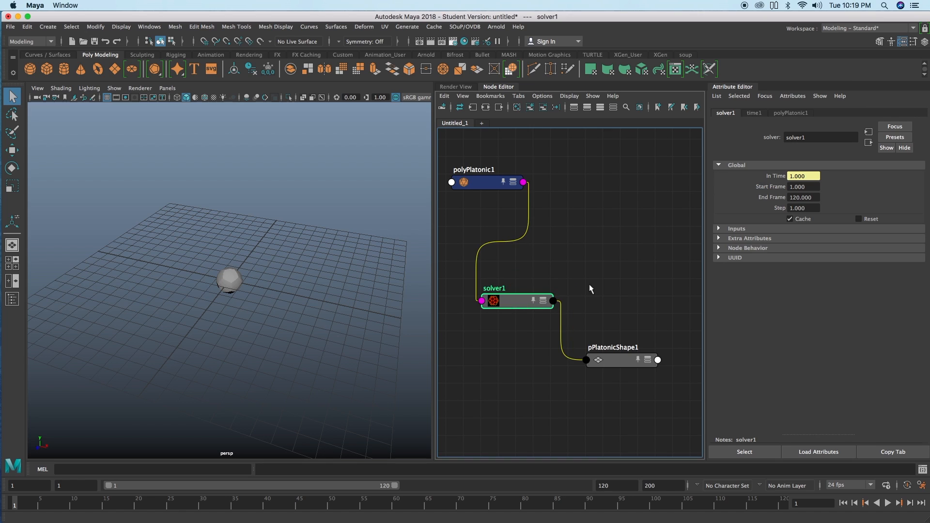
pyautogui.scroll(-1, 588, 284)
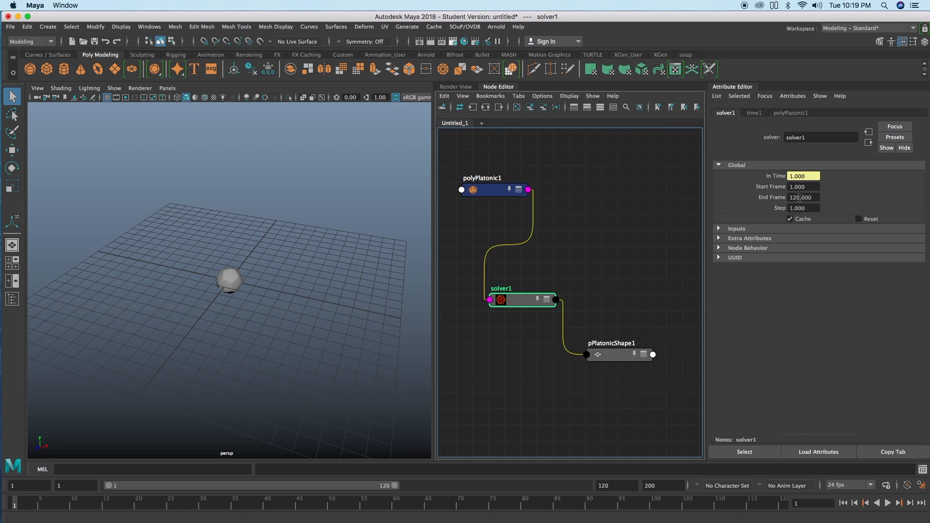
pyautogui.moveTo(627, 266)
pyautogui.keyDown('alt'); pyautogui.mouseDown(button='middle')
pyautogui.moveTo(627, 246)
pyautogui.moveTo(625, 254)
pyautogui.mouseUp(button='middle'); pyautogui.keyUp('alt')
pyautogui.moveTo(533, 287); pyautogui.dragTo(531, 294)
pyautogui.keyDown('alt'); pyautogui.moveTo(580, 271); pyautogui.dragTo(574, 267, button='right'); pyautogui.keyUp('alt')
pyautogui.keyDown('alt'); pyautogui.moveTo(573, 266); pyautogui.dragTo(570, 271, button='middle'); pyautogui.keyUp('alt')
pyautogui.moveTo(528, 300); pyautogui.dragTo(531, 300)
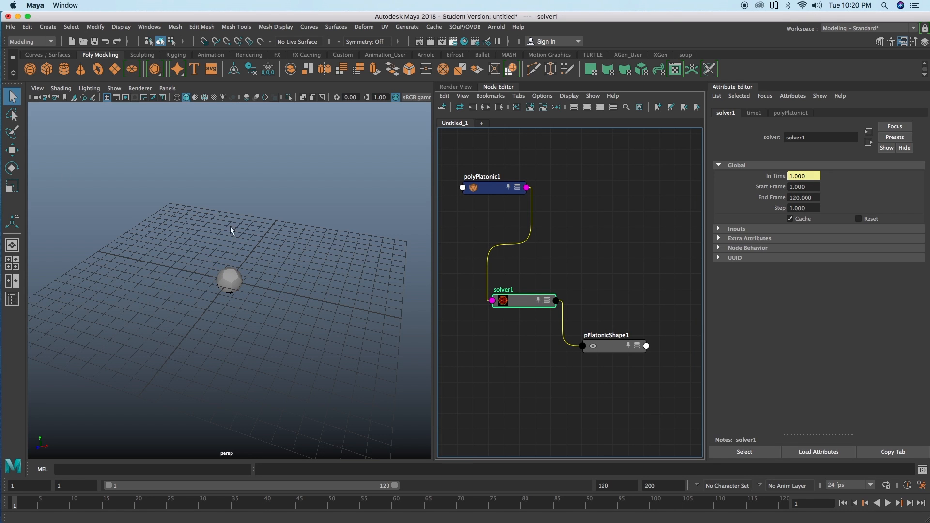
pyautogui.moveTo(523, 303); pyautogui.dragTo(524, 304)
pyautogui.keyDown('alt'); pyautogui.moveTo(574, 268); pyautogui.dragTo(567, 267, button='middle'); pyautogui.keyUp('alt')
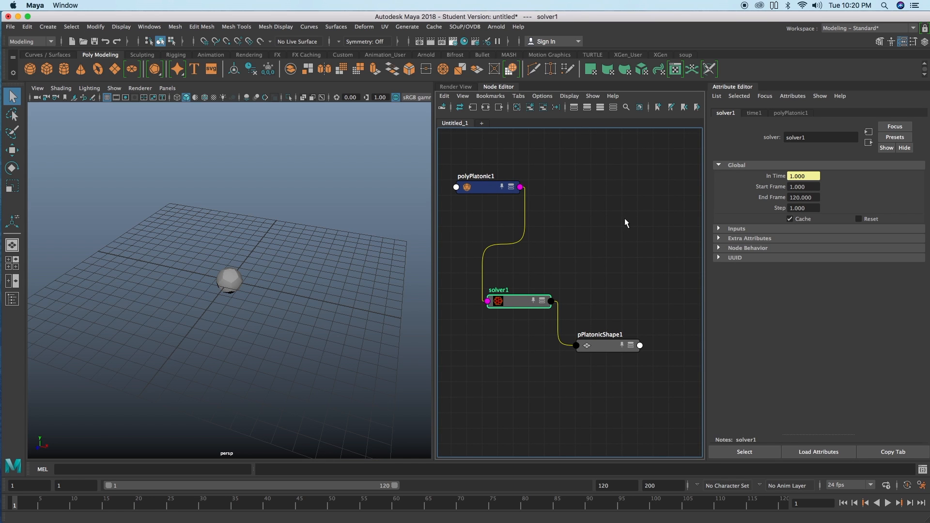
# Step: Create a group node in the graph and place it beside solver1, above pPlatonicShape1
pyautogui.press('Tab')
pyautogui.write('group')
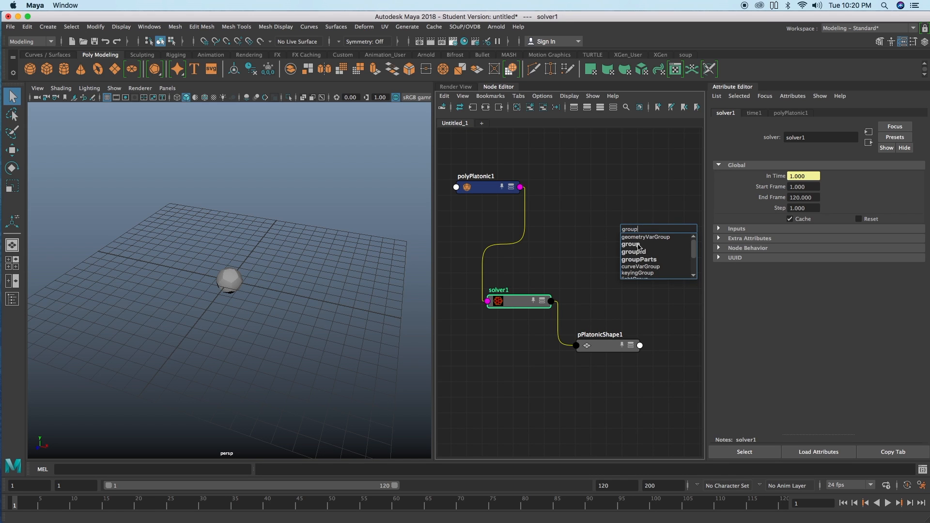
pyautogui.click(638, 246)
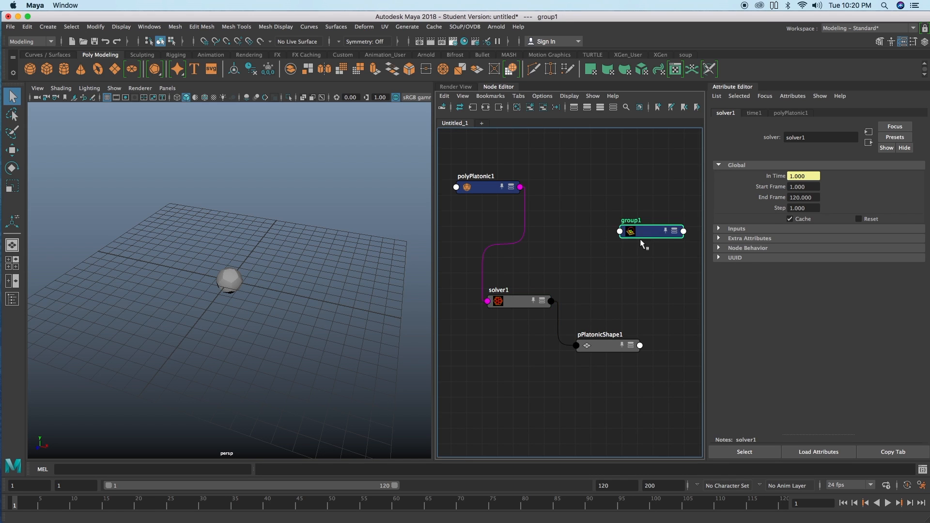
pyautogui.moveTo(624, 239); pyautogui.dragTo(588, 291)
pyautogui.scroll(-1, 576, 268)
pyautogui.scroll(1, 583, 269)
pyautogui.keyDown('alt'); pyautogui.moveTo(592, 264); pyautogui.dragTo(575, 261, button='middle'); pyautogui.keyUp('alt')
pyautogui.moveTo(596, 279); pyautogui.dragTo(601, 281)
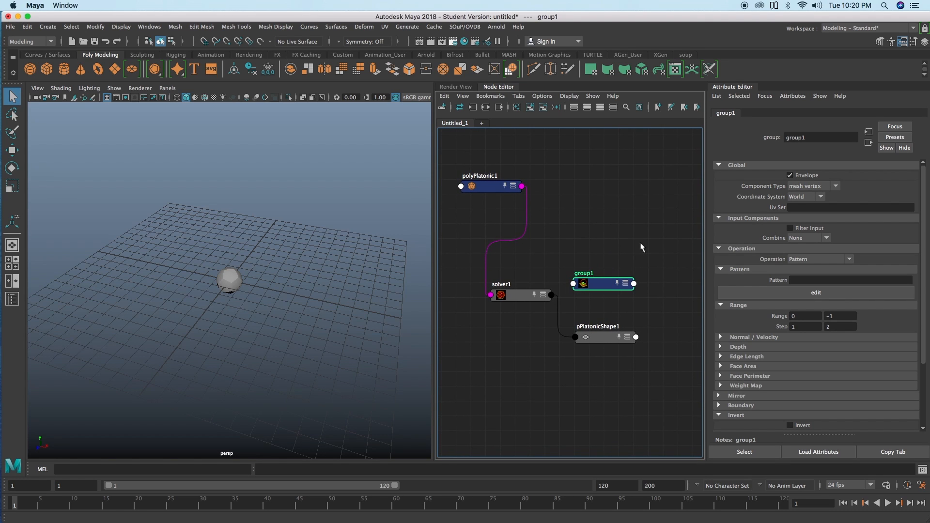
# Step: Create a polyExtrudeFace node in the graph and place it above group1
pyautogui.press('Tab')
pyautogui.write('extru')
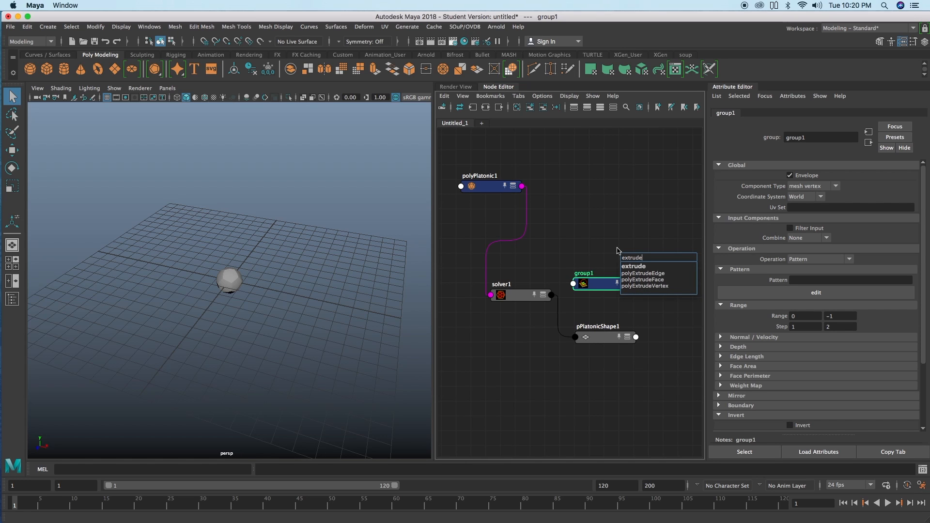
pyautogui.write('de')
pyautogui.press('Down')
pyautogui.press('Down')
pyautogui.press('Down')
pyautogui.press('Return')
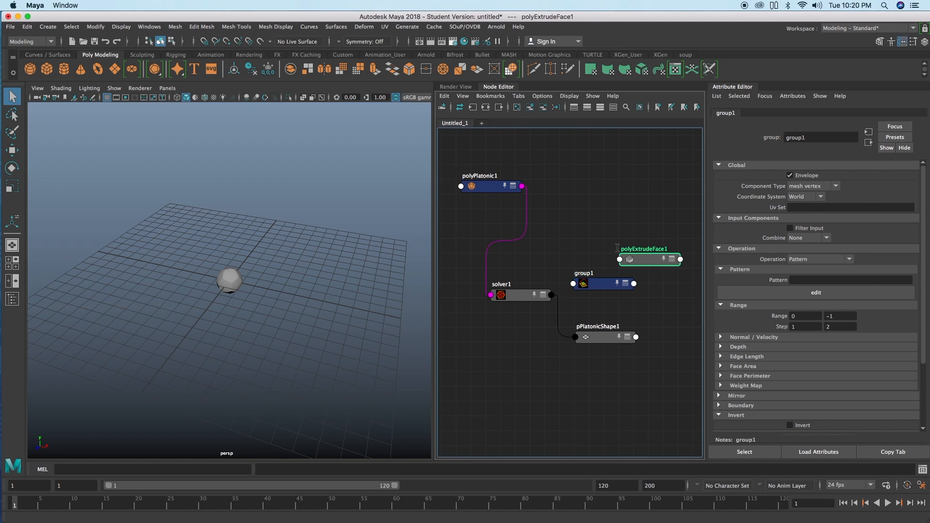
pyautogui.moveTo(648, 262); pyautogui.dragTo(573, 249)
pyautogui.moveTo(585, 286); pyautogui.dragTo(591, 285)
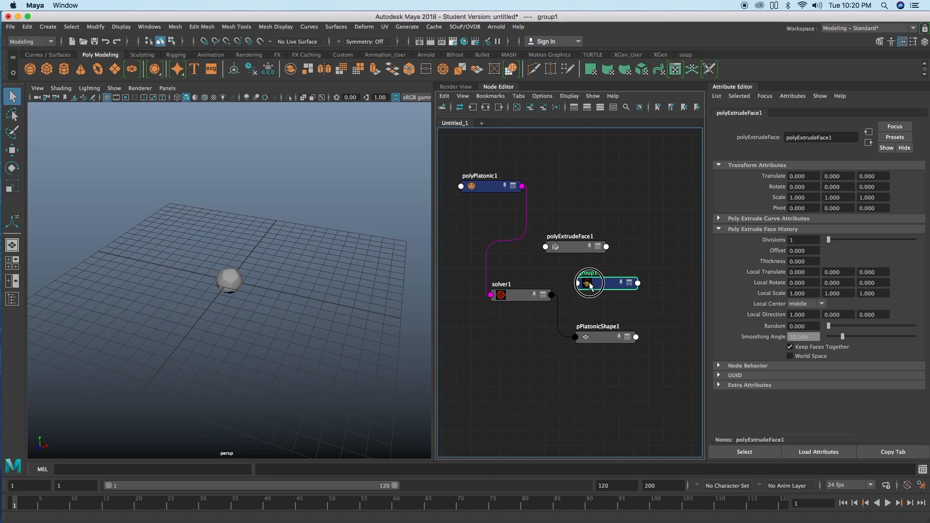
# Step: Connect solver1's outGeometry to group1's inGeometry and move group1 slightly away from solver1
pyautogui.click(519, 293)
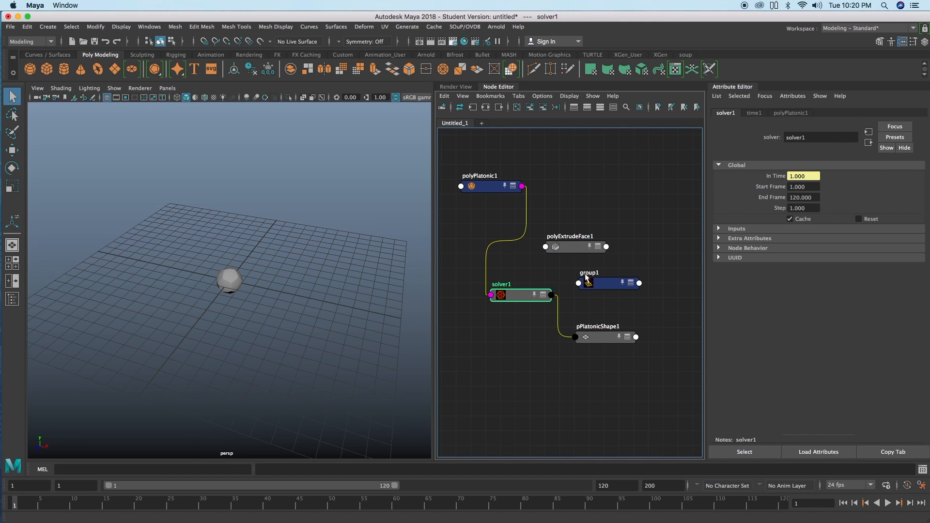
pyautogui.click(586, 290)
pyautogui.rightClick(636, 224)
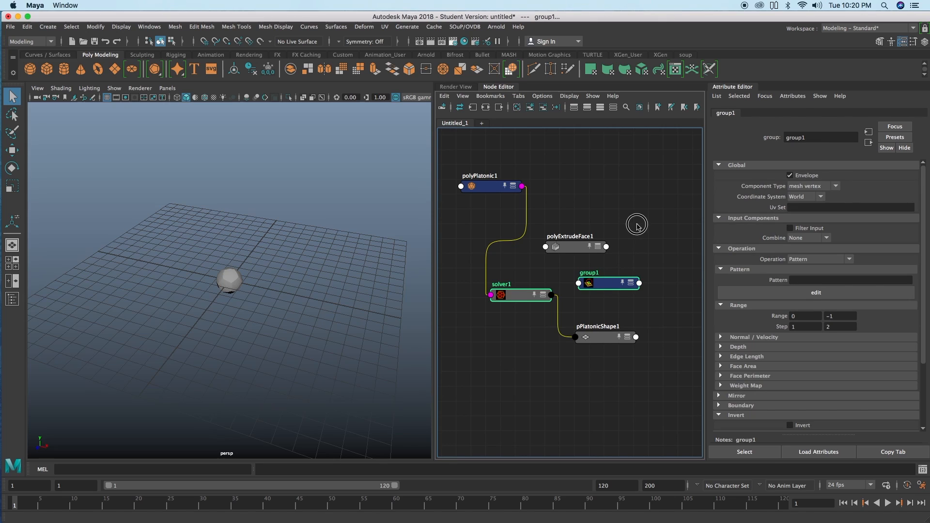
pyautogui.moveTo(661, 238)
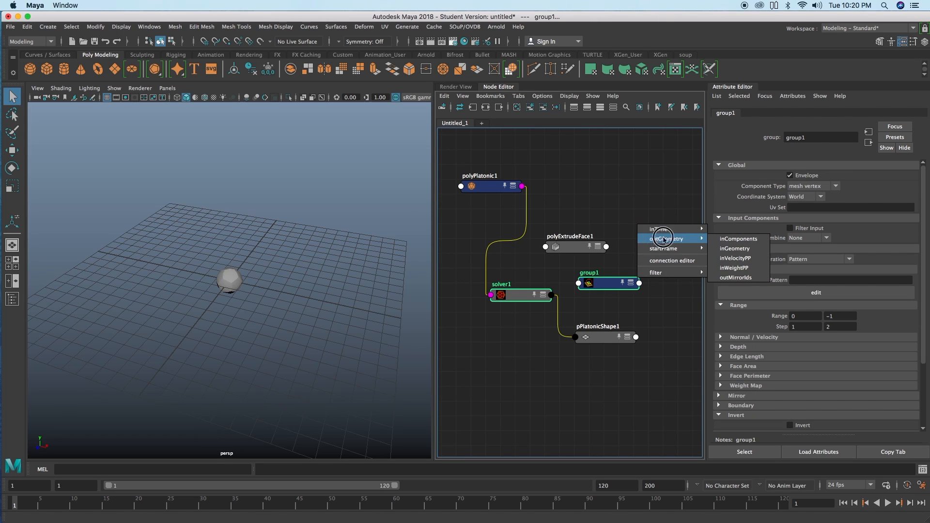
pyautogui.click(733, 248)
pyautogui.moveTo(624, 275); pyautogui.dragTo(640, 272)
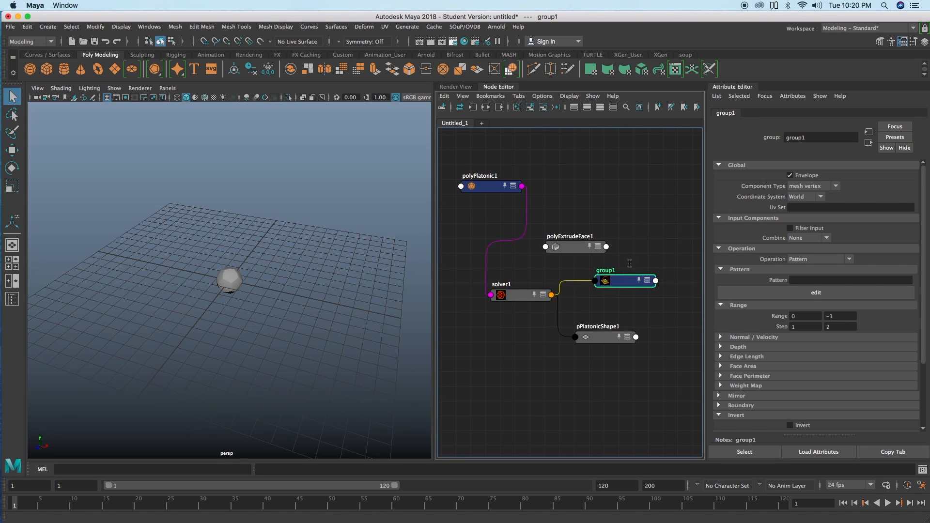
# Step: Set group1's Component Type to mesh face and its Operation to Range
pyautogui.click(811, 188)
pyautogui.click(818, 216)
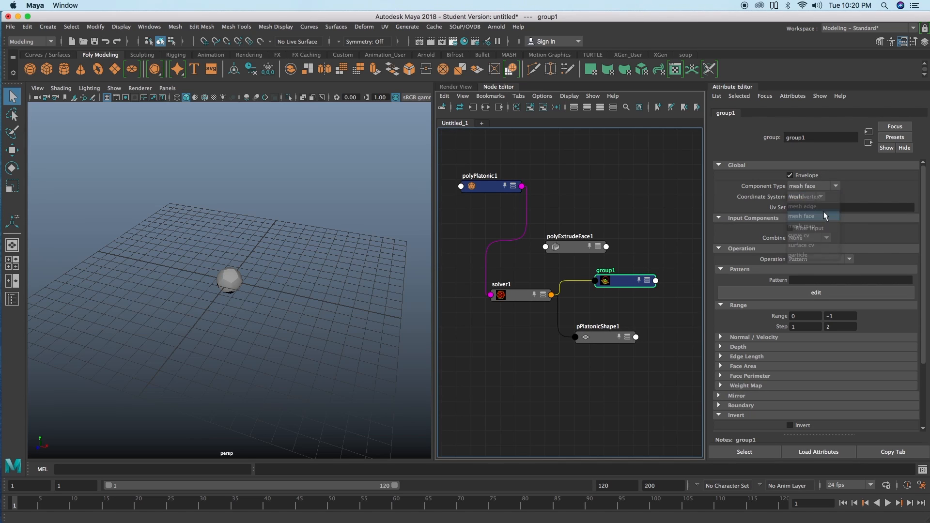
pyautogui.click(805, 261)
pyautogui.click(813, 273)
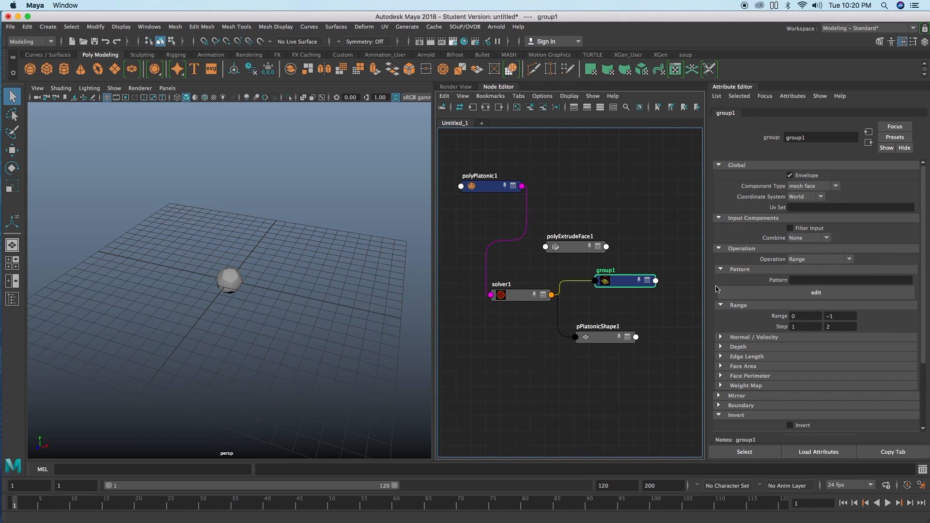
pyautogui.moveTo(625, 285); pyautogui.dragTo(627, 285)
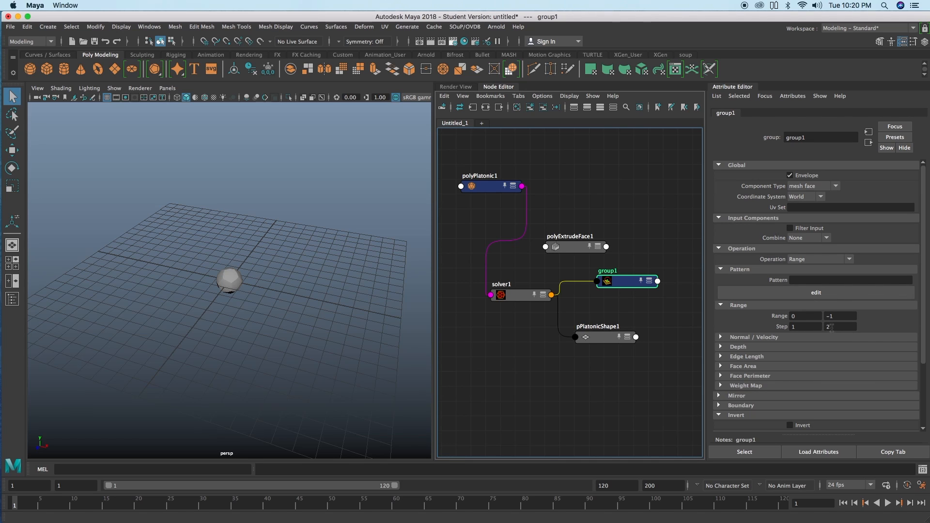
# Step: Connect group1's outputs to polyExtrudeFace1 and set the extrusion's Local Translate Z to 0.180
pyautogui.click(575, 247)
pyautogui.click(624, 281)
pyautogui.keyDown('shift'); pyautogui.click(590, 246); pyautogui.keyUp('shift')
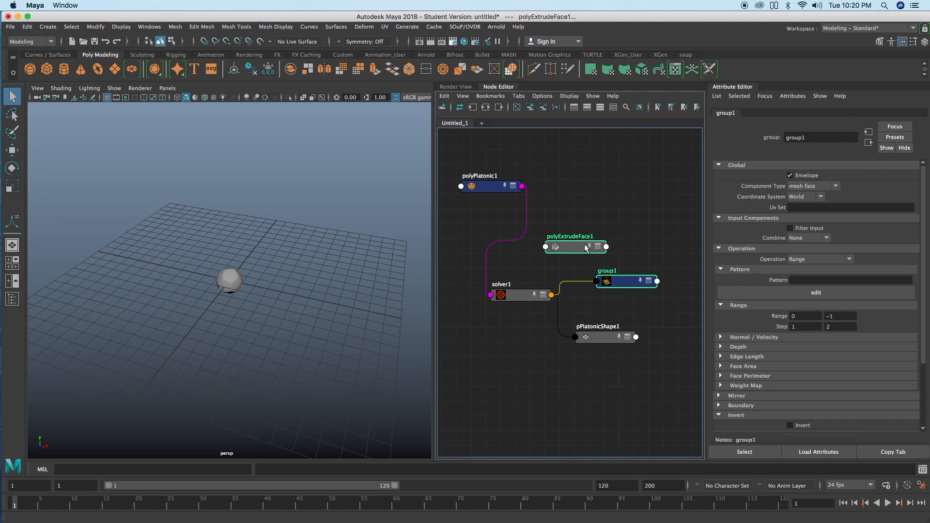
pyautogui.moveTo(616, 220); pyautogui.dragTo(708, 217, button='right')
pyautogui.moveTo(622, 203); pyautogui.dragTo(702, 217, button='right')
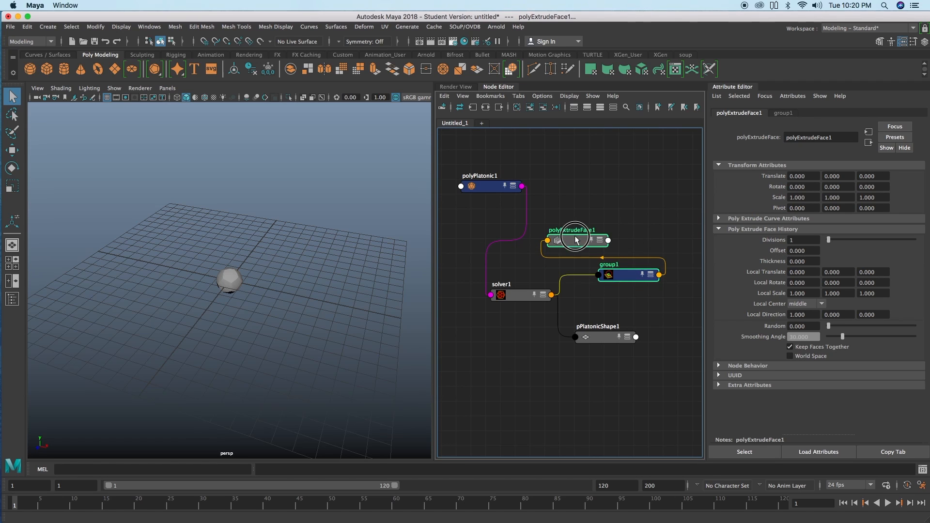
pyautogui.moveTo(578, 242); pyautogui.dragTo(579, 237)
pyautogui.keyDown('ctrl'); pyautogui.moveTo(866, 273); pyautogui.dragTo(878, 273); pyautogui.keyUp('ctrl')
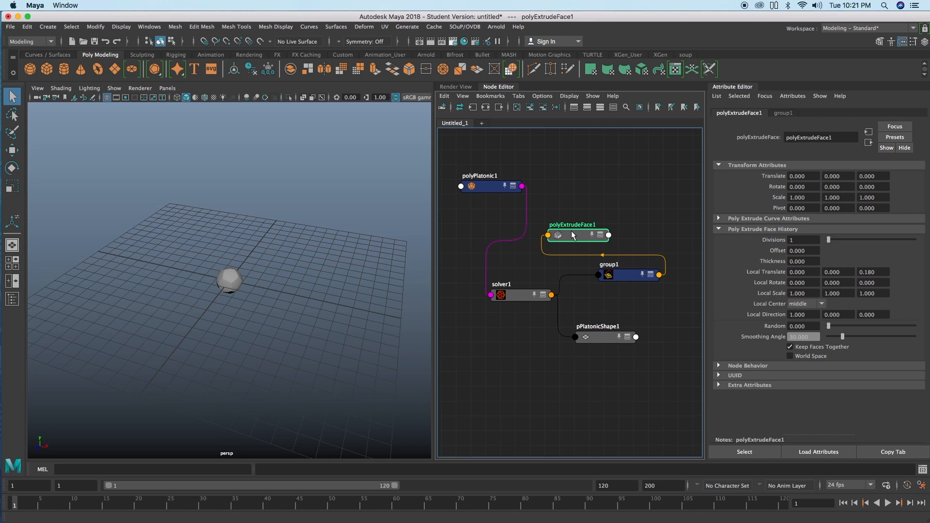
# Step: Connect polyExtrudeFace1's output to the solver input of solver1 to close the feedback loop
pyautogui.click(521, 291)
pyautogui.moveTo(520, 333); pyautogui.dragTo(609, 350, button='right')
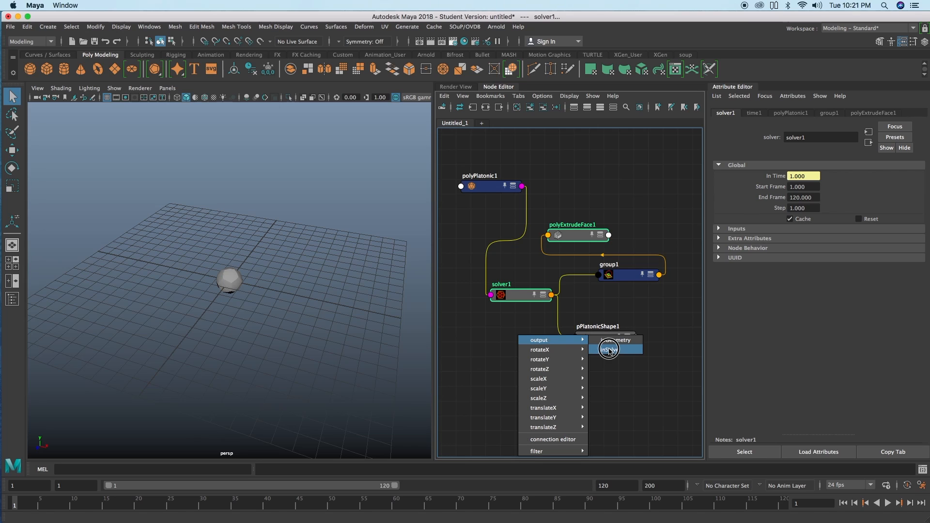
pyautogui.moveTo(609, 350); pyautogui.dragTo(609, 348, button='right')
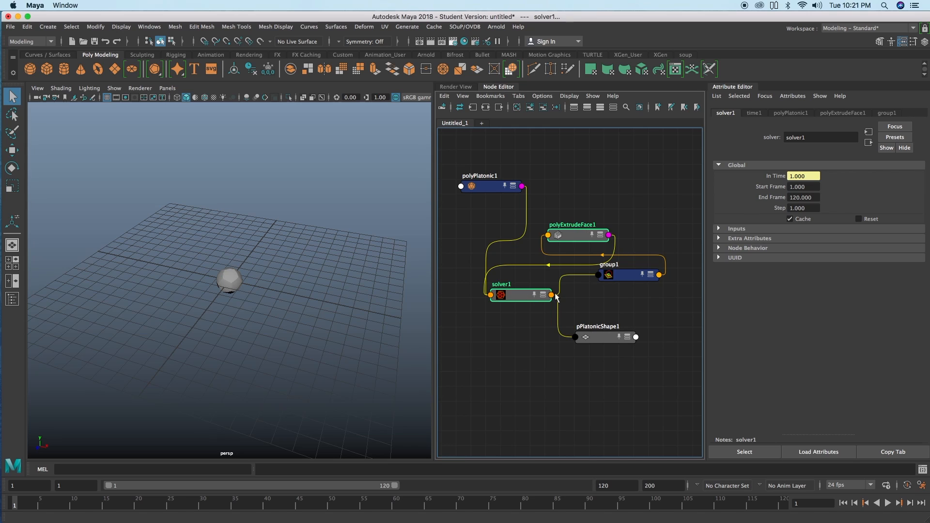
# Step: Nudge the pPlatonicShape1 and solver1 nodes slightly apart to tidy the node network
pyautogui.moveTo(602, 340); pyautogui.dragTo(605, 343)
pyautogui.keyDown('alt'); pyautogui.moveTo(284, 306); pyautogui.dragTo(439, 297, button='right'); pyautogui.keyUp('alt')
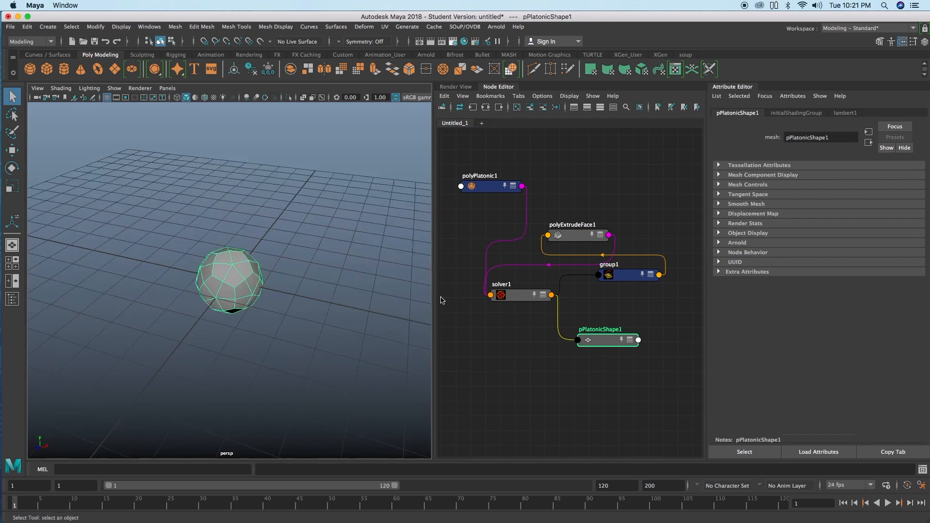
pyautogui.keyDown('alt'); pyautogui.moveTo(338, 285); pyautogui.dragTo(342, 257, button='middle'); pyautogui.keyUp('alt')
pyautogui.keyDown('alt'); pyautogui.moveTo(342, 257); pyautogui.dragTo(402, 277); pyautogui.keyUp('alt')
pyautogui.moveTo(518, 300); pyautogui.dragTo(511, 300)
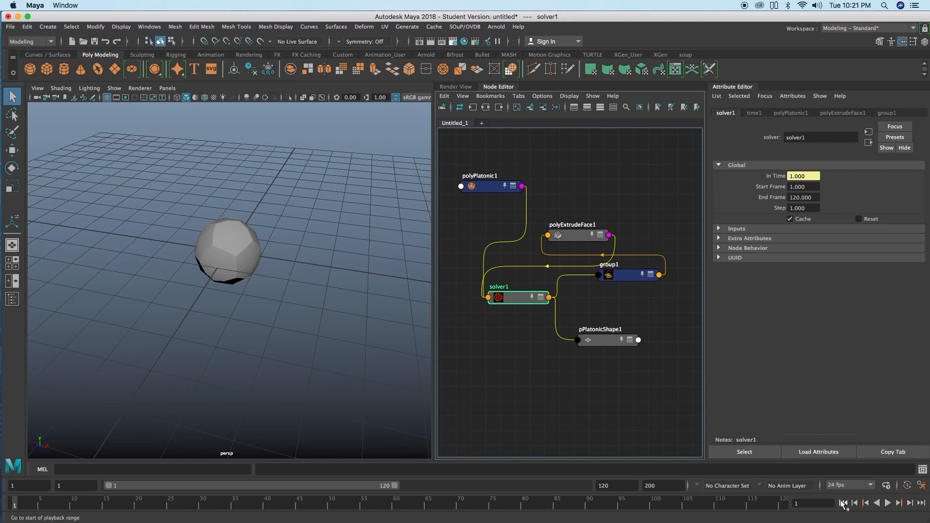
# Step: Advance the timeline frame by frame from frame 1 to frame 13 and examine the extruded solid from several angles
pyautogui.click(910, 503)
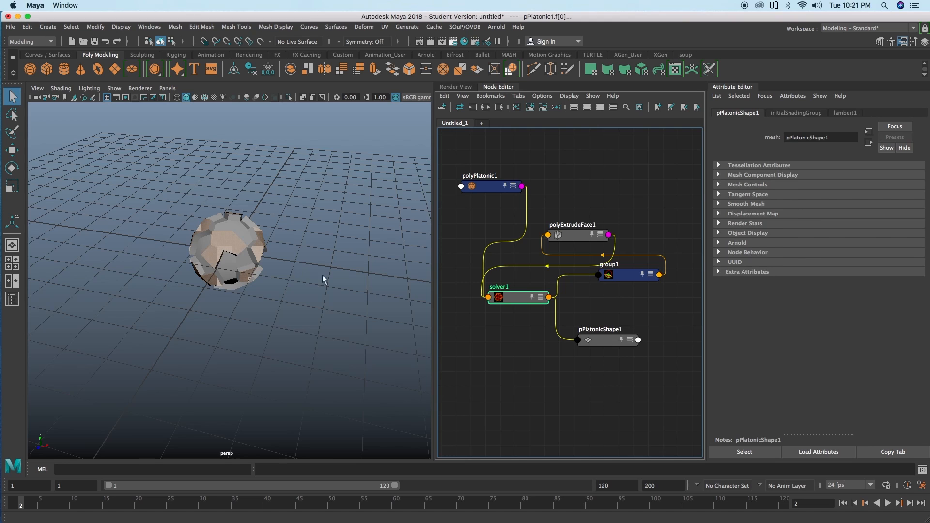
pyautogui.scroll(5, 312, 270)
pyautogui.keyDown('alt'); pyautogui.moveTo(309, 256); pyautogui.dragTo(461, 359); pyautogui.keyUp('alt')
pyautogui.click(909, 503)
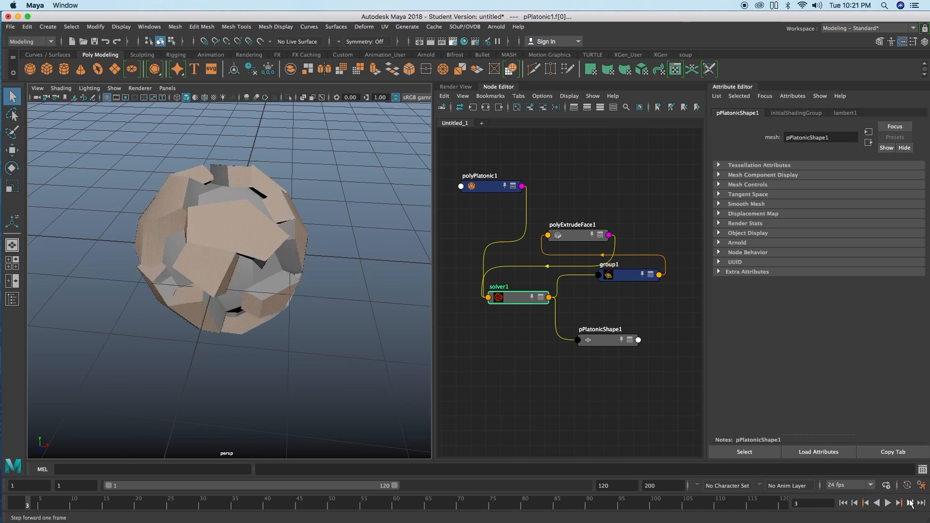
pyautogui.keyDown('alt'); pyautogui.moveTo(411, 334); pyautogui.dragTo(331, 305); pyautogui.keyUp('alt')
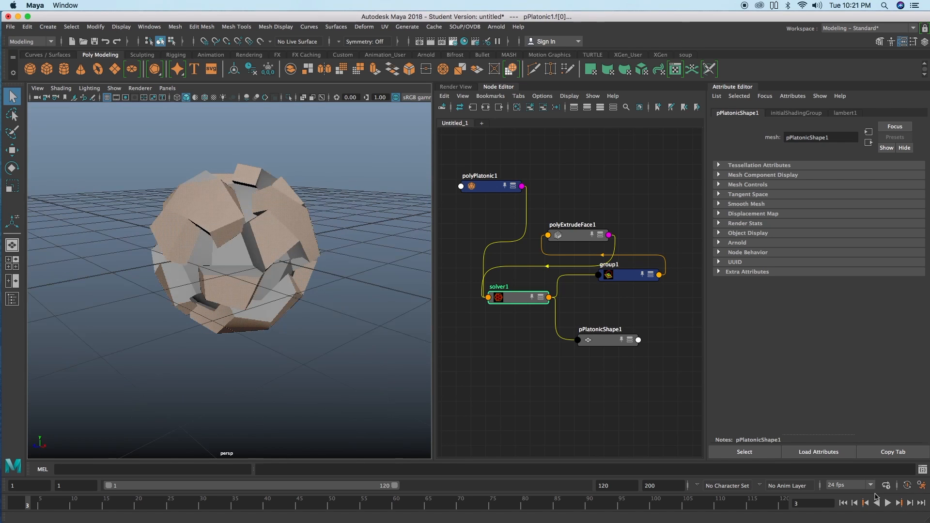
pyautogui.click(910, 504)
pyautogui.click(909, 503)
pyautogui.click(910, 504)
pyautogui.click(909, 504)
pyautogui.click(910, 504)
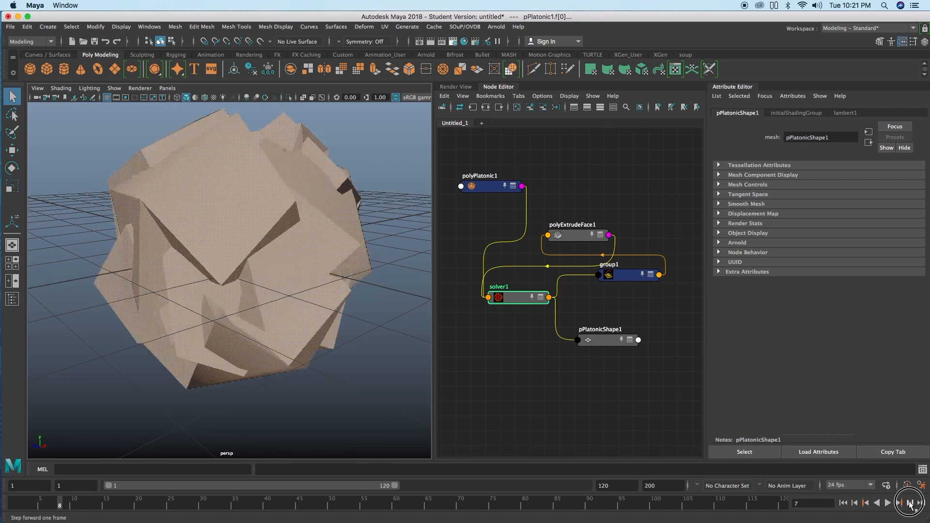
pyautogui.click(909, 503)
pyautogui.click(909, 504)
pyautogui.click(909, 504)
pyautogui.keyDown('alt'); pyautogui.moveTo(364, 303); pyautogui.dragTo(185, 283, button='right'); pyautogui.keyUp('alt')
pyautogui.keyDown('alt'); pyautogui.moveTo(188, 282); pyautogui.dragTo(195, 299); pyautogui.keyUp('alt')
pyautogui.keyDown('alt'); pyautogui.moveTo(253, 284); pyautogui.dragTo(305, 296, button='right'); pyautogui.keyUp('alt')
pyautogui.keyDown('alt'); pyautogui.moveTo(265, 291); pyautogui.dragTo(189, 314); pyautogui.keyUp('alt')
# Step: Set the second Range Step value of group1 to 10
pyautogui.click(629, 278)
pyautogui.click(841, 327)
pyautogui.press('Return')
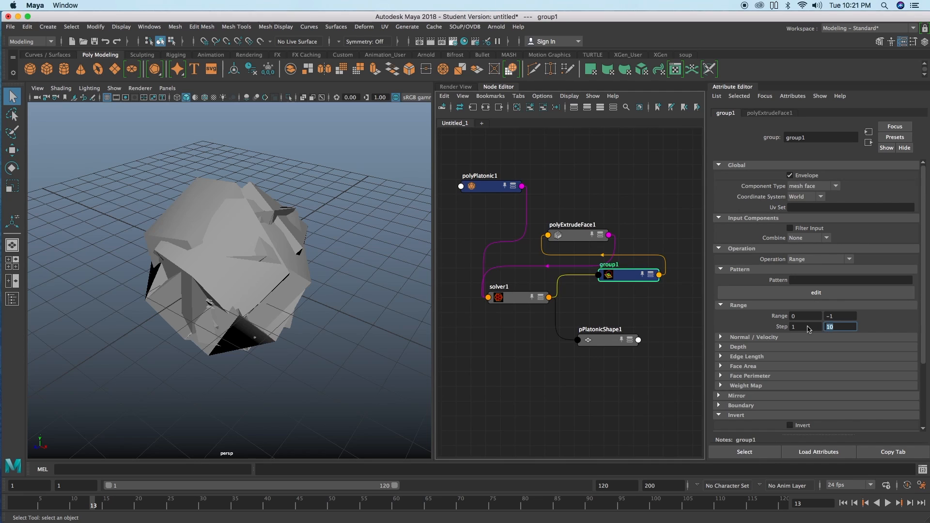
# Step: Restart at frame 1, advance frame by frame to frame 12, and examine the extruded arms up close
pyautogui.click(843, 503)
pyautogui.click(909, 503)
pyautogui.click(909, 504)
pyautogui.click(909, 503)
pyautogui.click(909, 504)
pyautogui.click(909, 504)
pyautogui.click(909, 503)
pyautogui.click(909, 504)
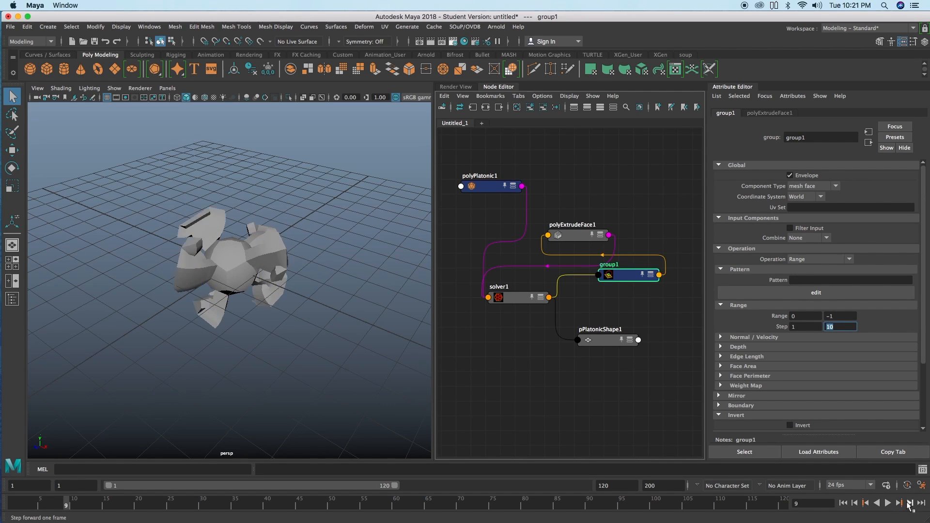
pyautogui.click(909, 504)
pyautogui.click(909, 504)
pyautogui.click(909, 503)
pyautogui.click(908, 504)
pyautogui.keyDown('alt'); pyautogui.moveTo(380, 309); pyautogui.dragTo(267, 254); pyautogui.keyUp('alt')
pyautogui.scroll(5, 182, 255)
pyautogui.keyDown('alt'); pyautogui.moveTo(181, 255); pyautogui.dragTo(203, 250); pyautogui.keyUp('alt')
# Step: Turn off Keep Faces Together on polyExtrudeFace1 and return the timeline to frame 1
pyautogui.click(576, 236)
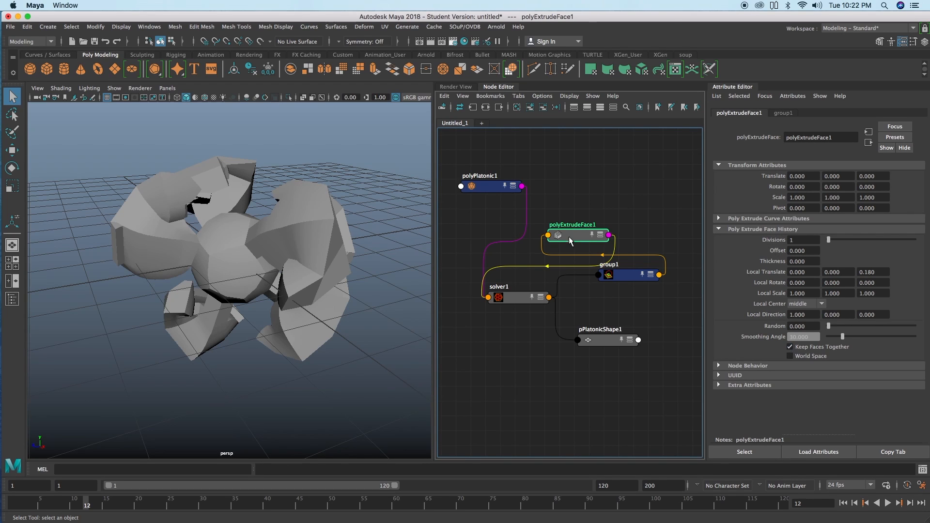
pyautogui.click(568, 232)
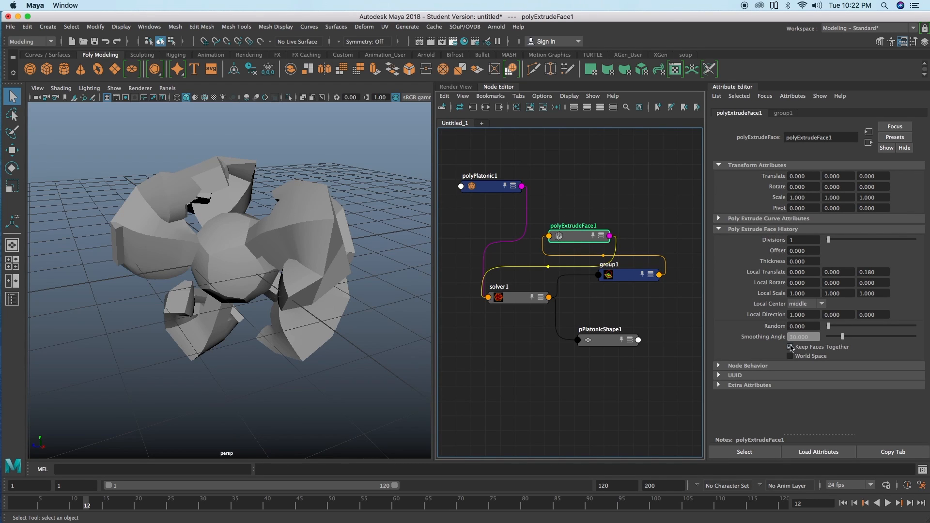
pyautogui.click(843, 502)
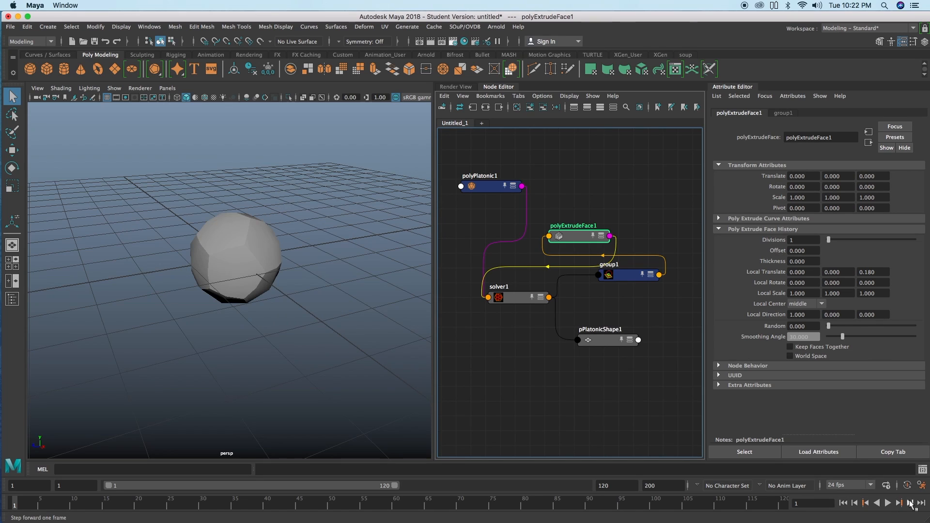
# Step: Advance the timeline frame by frame to frame 23 and examine how the separately extruded faces grow
pyautogui.click(909, 503)
pyautogui.click(910, 503)
pyautogui.click(910, 502)
pyautogui.click(909, 503)
pyautogui.click(910, 503)
pyautogui.click(910, 503)
pyautogui.click(909, 503)
pyautogui.click(909, 503)
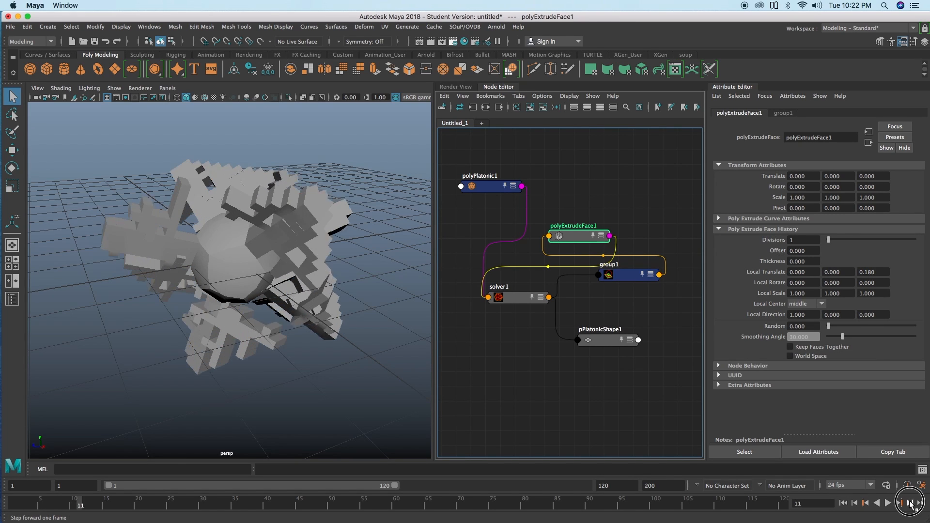
pyautogui.click(909, 502)
pyautogui.click(910, 503)
pyautogui.click(910, 502)
pyautogui.click(910, 502)
pyautogui.keyDown('alt'); pyautogui.moveTo(414, 230); pyautogui.dragTo(426, 320); pyautogui.keyUp('alt')
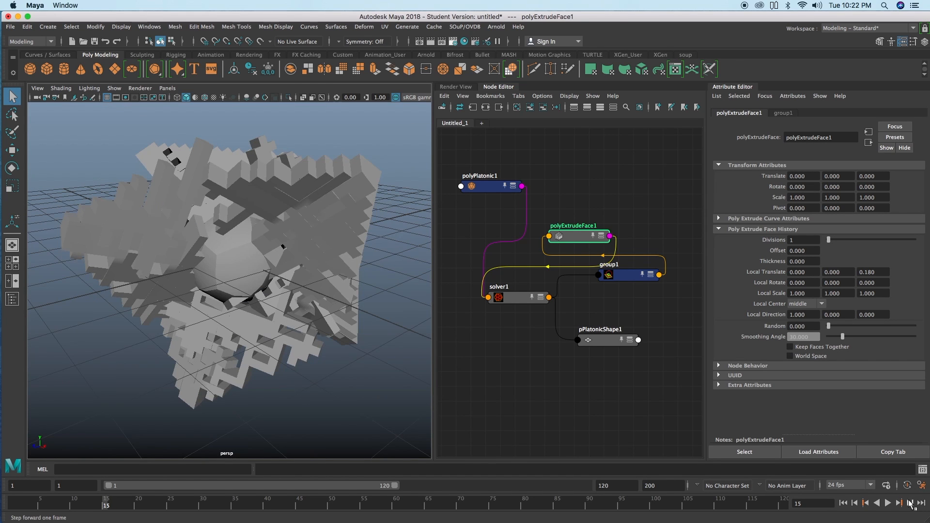
pyautogui.click(909, 502)
pyautogui.click(909, 502)
pyautogui.click(909, 503)
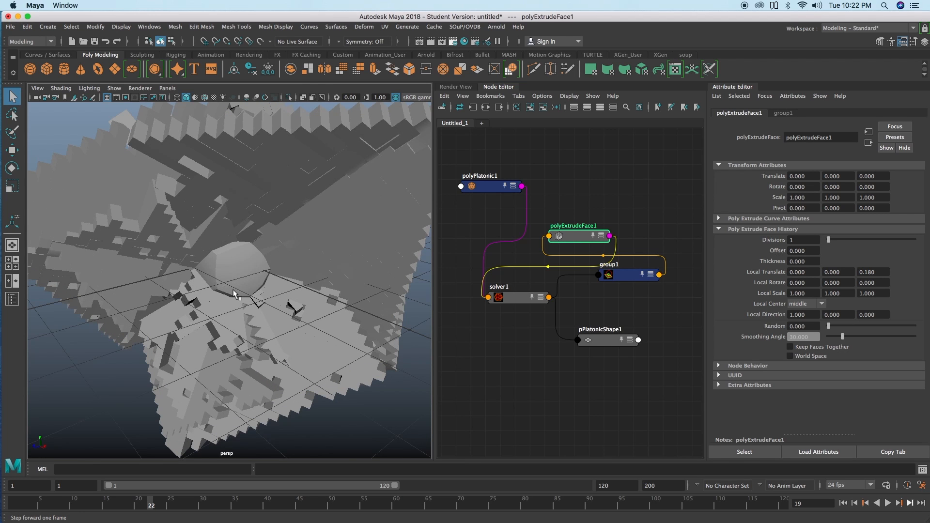
pyautogui.keyDown('alt'); pyautogui.moveTo(249, 292); pyautogui.dragTo(120, 224, button='right'); pyautogui.keyUp('alt')
pyautogui.keyDown('alt'); pyautogui.moveTo(119, 224); pyautogui.dragTo(162, 175); pyautogui.keyUp('alt')
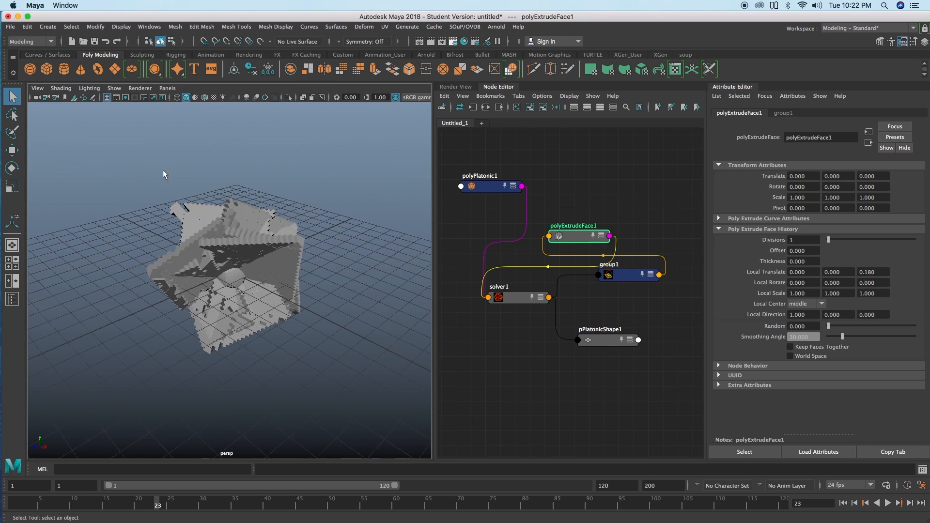
# Step: Hide the viewport grid and inspect the extruded form from other angles at frame 24
pyautogui.click(107, 98)
pyautogui.keyDown('alt'); pyautogui.moveTo(215, 312); pyautogui.dragTo(312, 297, button='right'); pyautogui.keyUp('alt')
pyautogui.keyDown('alt'); pyautogui.moveTo(314, 297); pyautogui.dragTo(297, 320); pyautogui.keyUp('alt')
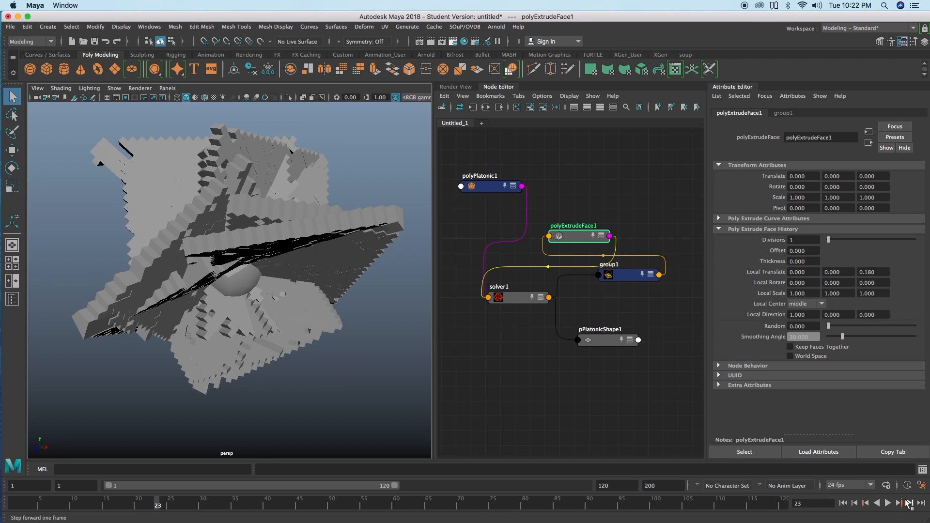
pyautogui.keyDown('alt'); pyautogui.moveTo(269, 279); pyautogui.dragTo(232, 261); pyautogui.keyUp('alt')
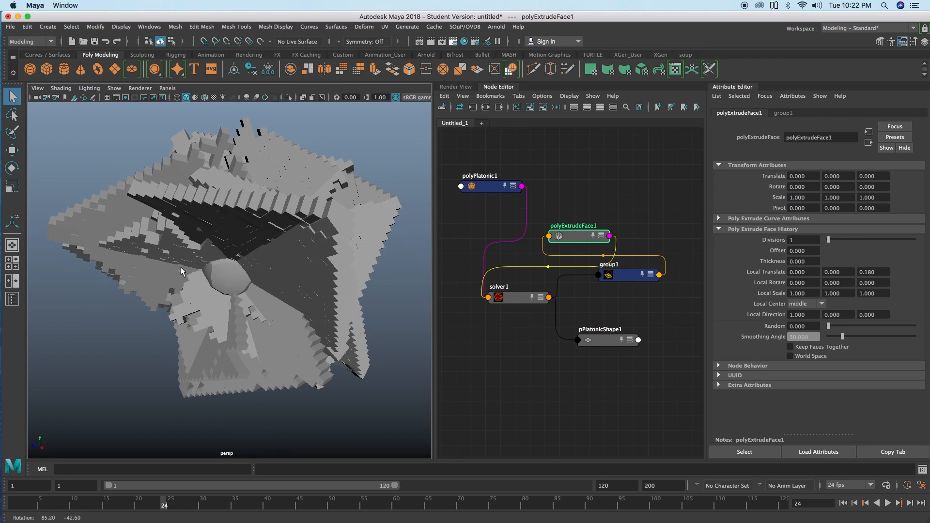
# Step: Set the second Range Step value of group1 to 20 and return the timeline to frame 1
pyautogui.click(625, 275)
pyautogui.click(833, 326)
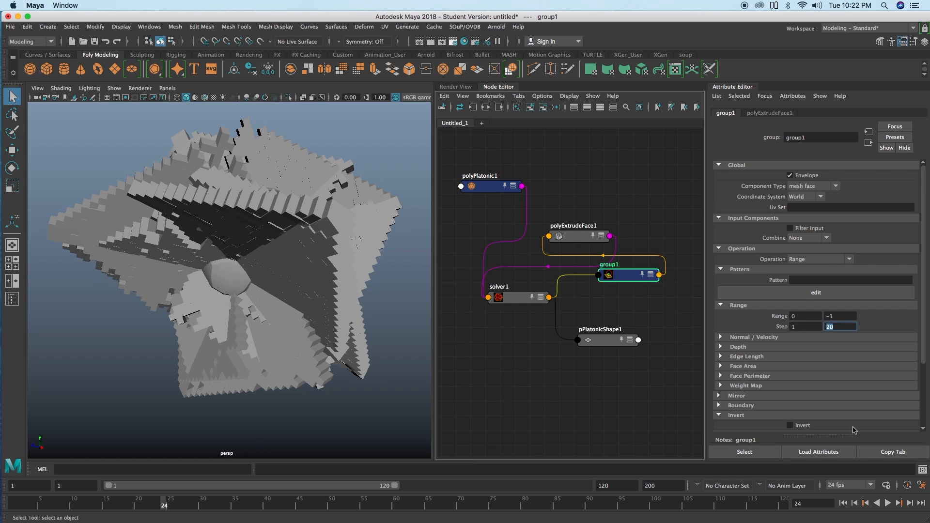
pyautogui.click(843, 504)
# Step: Play the animation forward from the start and stop playback at frame 33
pyautogui.click(910, 504)
pyautogui.click(910, 503)
pyautogui.click(910, 504)
pyautogui.click(887, 504)
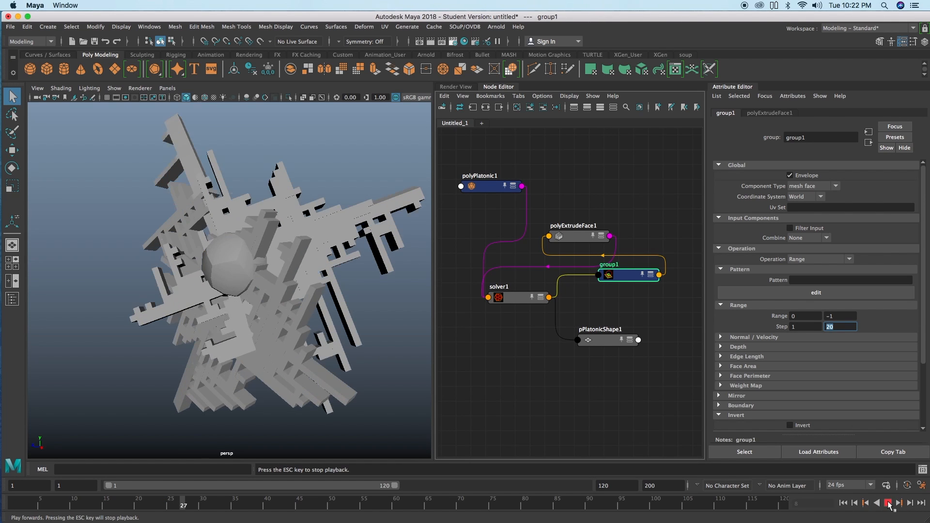
pyautogui.click(888, 504)
# Step: Enable wireframe on shaded and screen space ambient occlusion in the viewport, and rewind the timeline to frame 1
pyautogui.keyDown('alt'); pyautogui.moveTo(327, 302); pyautogui.dragTo(154, 141); pyautogui.keyUp('alt')
pyautogui.click(204, 97)
pyautogui.click(246, 97)
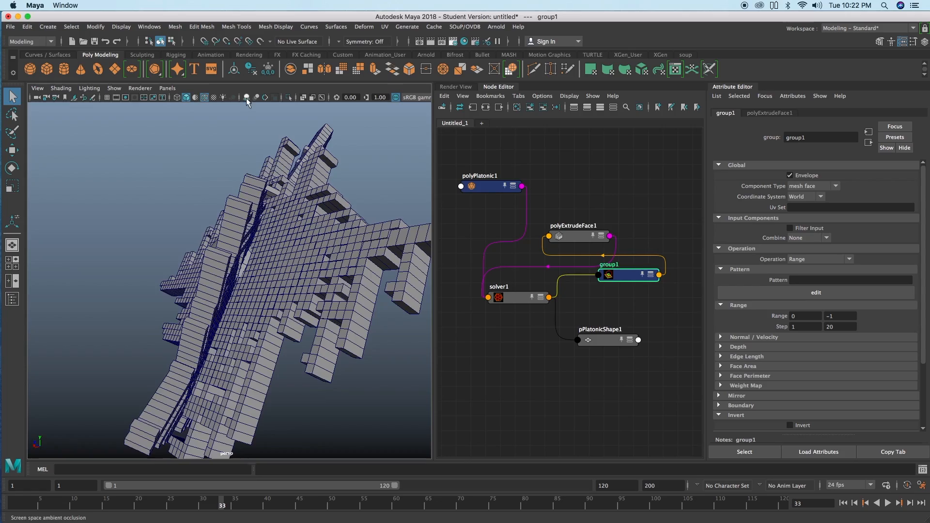
pyautogui.moveTo(271, 242)
pyautogui.keyDown('alt'); pyautogui.mouseDown()
pyautogui.moveTo(279, 269)
pyautogui.moveTo(335, 272)
pyautogui.moveTo(291, 243)
pyautogui.moveTo(321, 278)
pyautogui.moveTo(320, 259)
pyautogui.moveTo(303, 281)
pyautogui.mouseUp(); pyautogui.keyUp('alt')
pyautogui.click(843, 503)
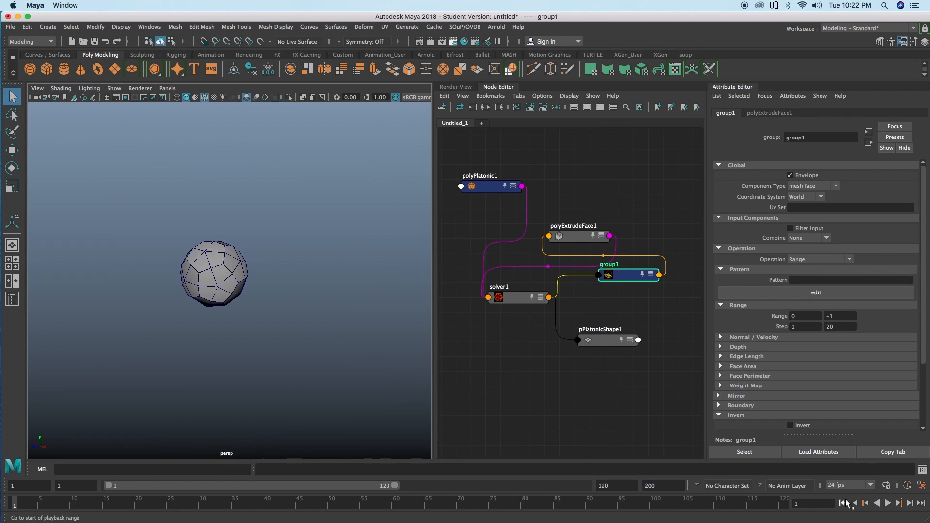
pyautogui.moveTo(287, 273)
pyautogui.keyDown('alt'); pyautogui.mouseDown()
pyautogui.moveTo(299, 272)
pyautogui.moveTo(291, 285)
pyautogui.mouseUp(); pyautogui.keyUp('alt')
# Step: Rearrange solver1, group1 and polyExtrudeFace1 in the network to make room for another node
pyautogui.click(512, 294)
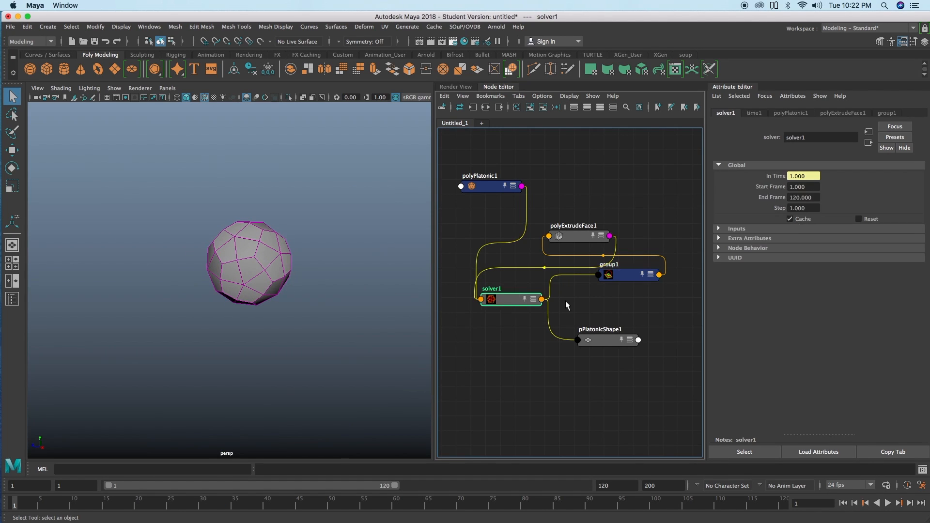
pyautogui.scroll(-1, 562, 298)
pyautogui.moveTo(606, 282); pyautogui.dragTo(598, 288)
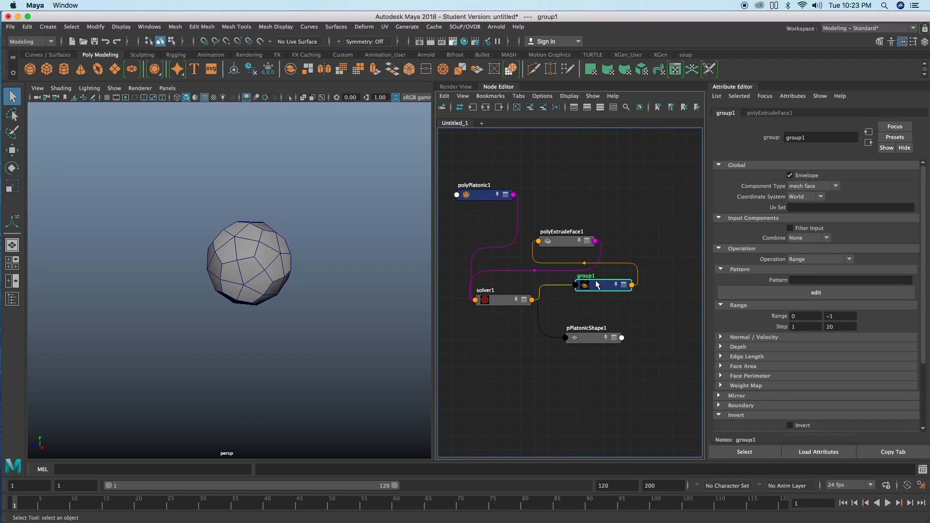
pyautogui.moveTo(570, 242); pyautogui.dragTo(583, 235)
pyautogui.scroll(-1, 563, 284)
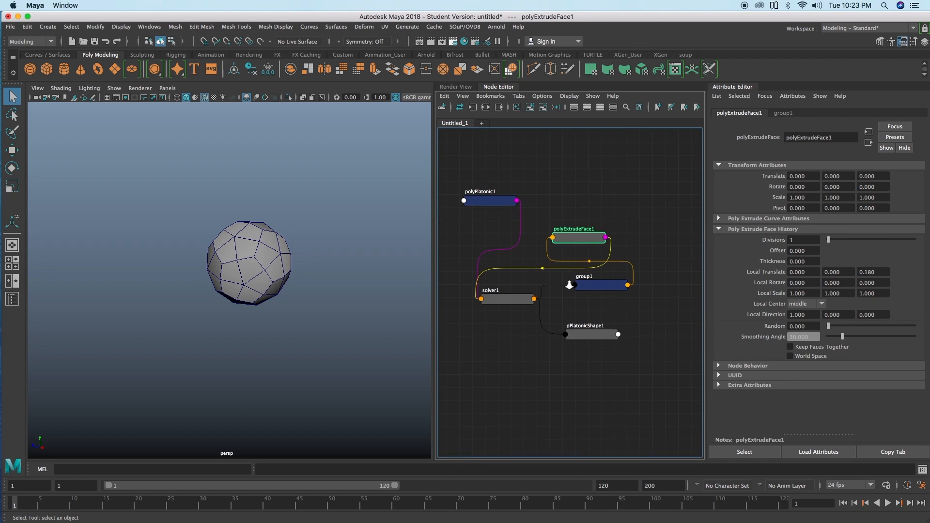
pyautogui.moveTo(592, 288); pyautogui.dragTo(581, 285)
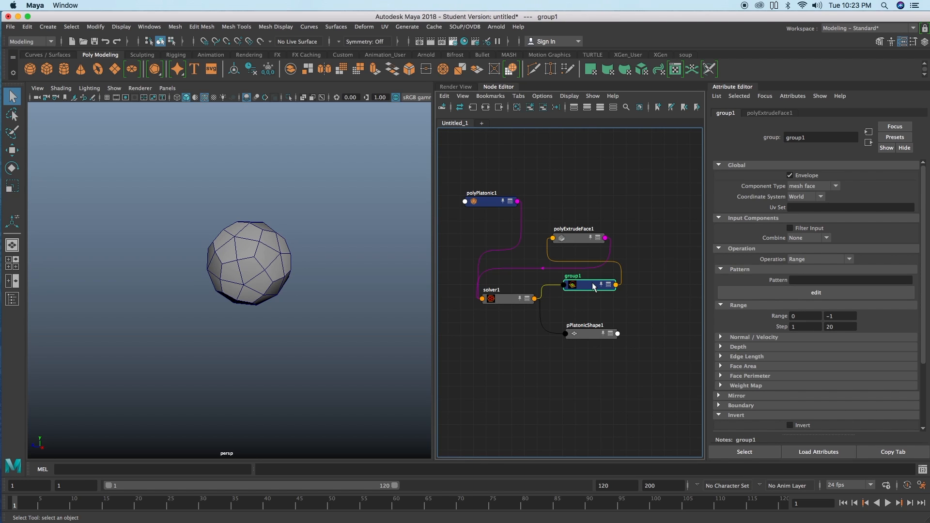
pyautogui.moveTo(593, 286); pyautogui.dragTo(588, 289)
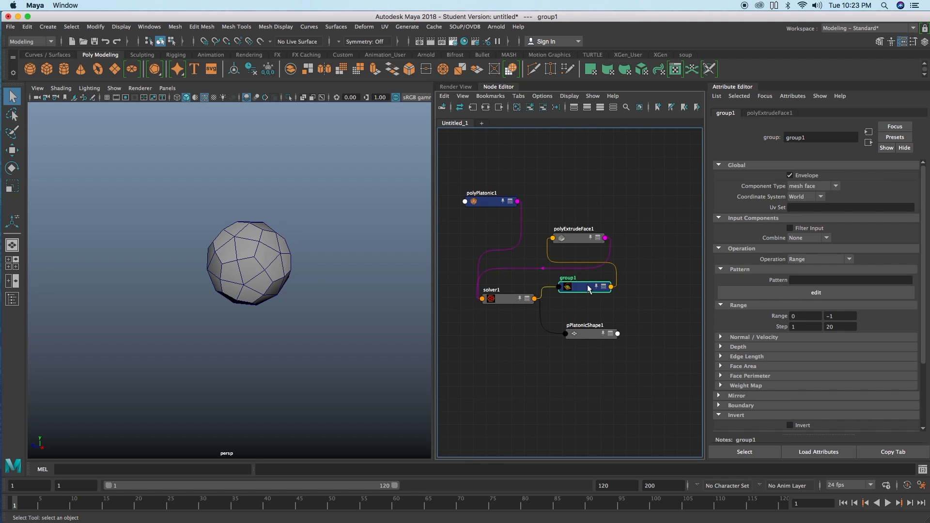
pyautogui.moveTo(585, 242); pyautogui.dragTo(586, 238)
pyautogui.click(621, 246)
pyautogui.press('Tab')
pyautogui.write('group')
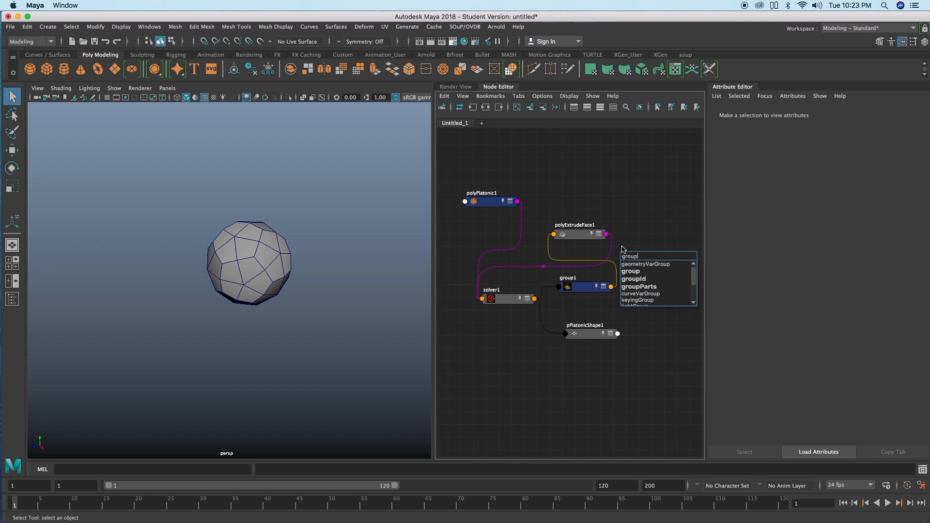
pyautogui.press('Down')
pyautogui.press('Down')
pyautogui.press('Return')
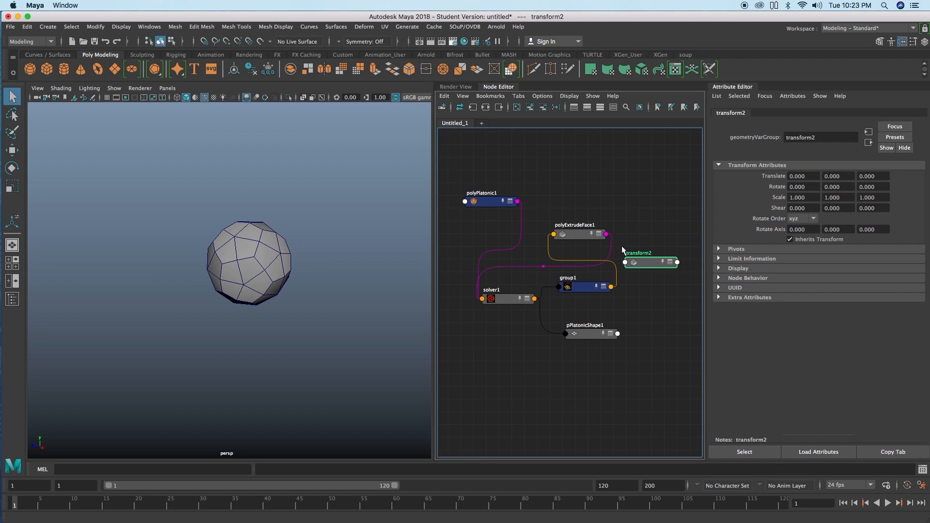
pyautogui.press('Delete')
# Step: Add a second group node to the network and space group1 and group2 apart beneath polyExtrudeFace1
pyautogui.press('Tab')
pyautogui.write('group')
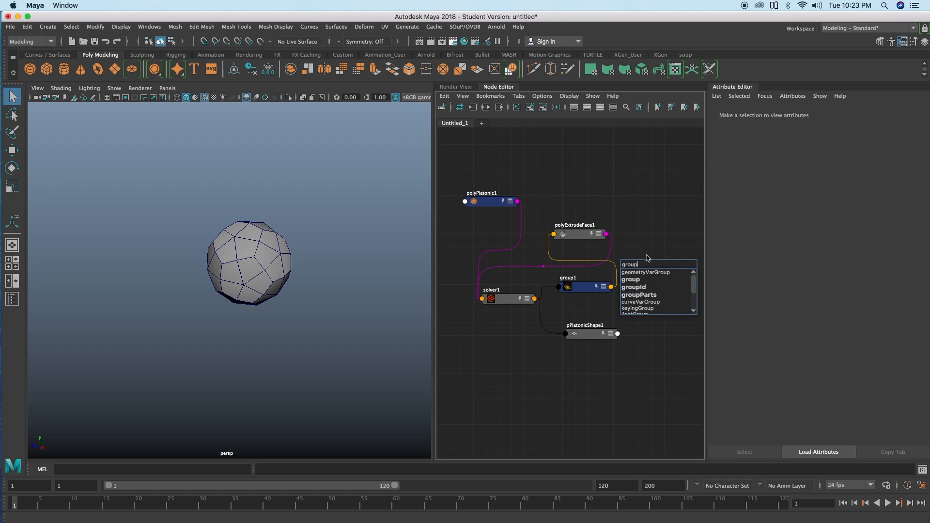
pyautogui.click(630, 280)
pyautogui.click(644, 265)
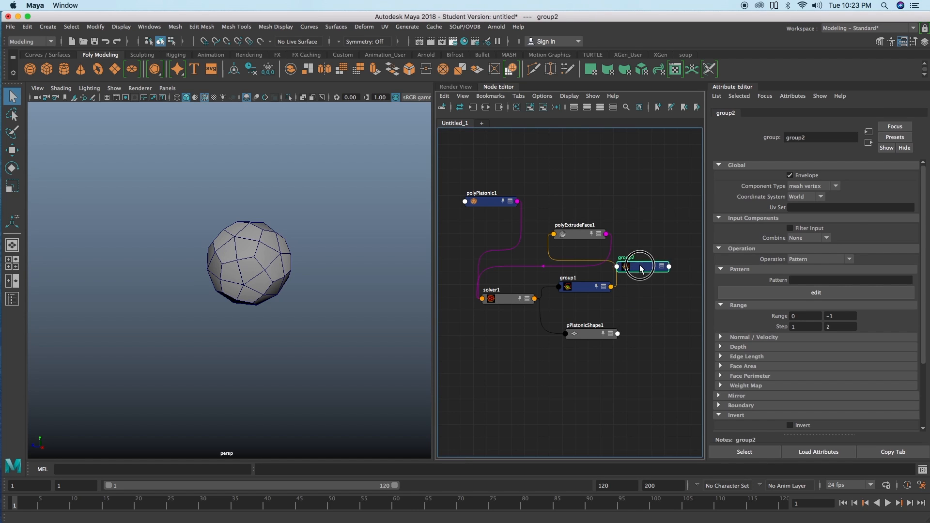
pyautogui.click(574, 276)
pyautogui.moveTo(632, 266); pyautogui.dragTo(640, 264)
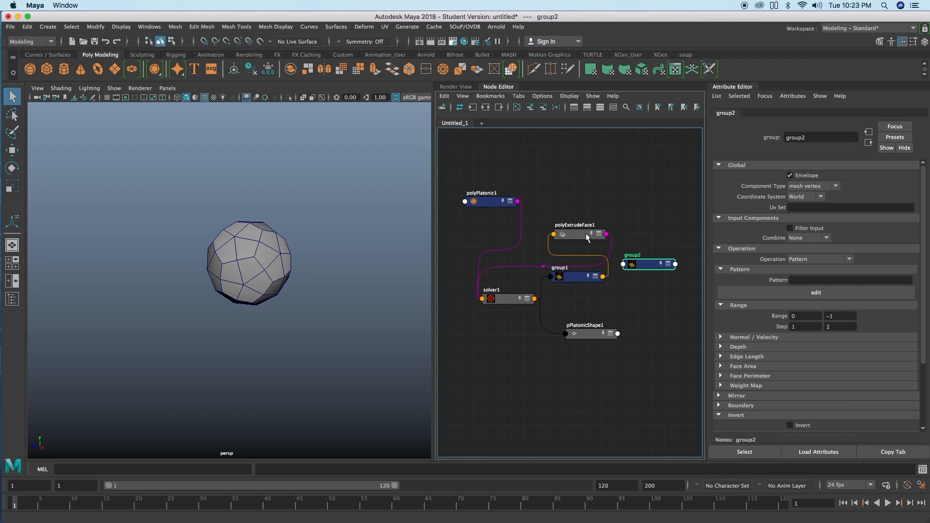
# Step: Reposition polyExtrudeFace1, polyPlatonic1 and group1 to clear space for rewiring the network
pyautogui.moveTo(587, 237); pyautogui.dragTo(589, 232)
pyautogui.moveTo(492, 202); pyautogui.dragTo(484, 217)
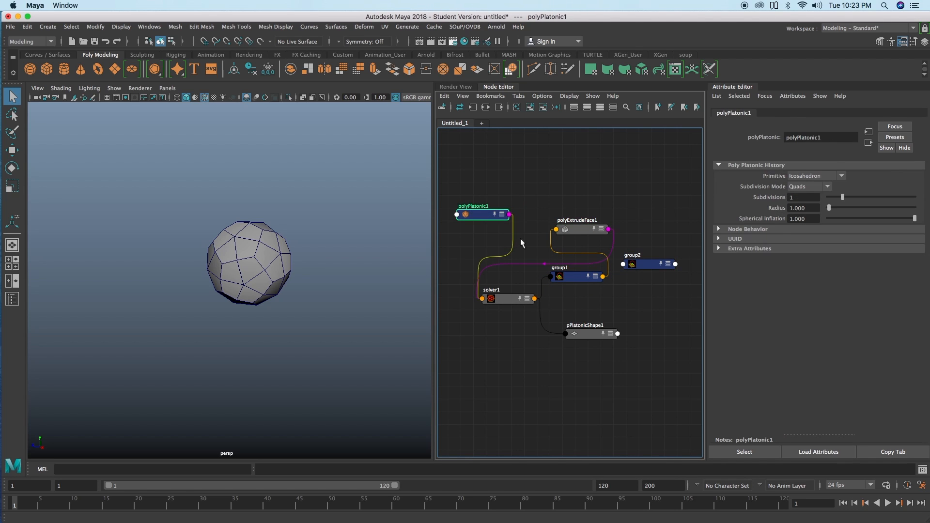
pyautogui.moveTo(574, 273); pyautogui.dragTo(574, 266)
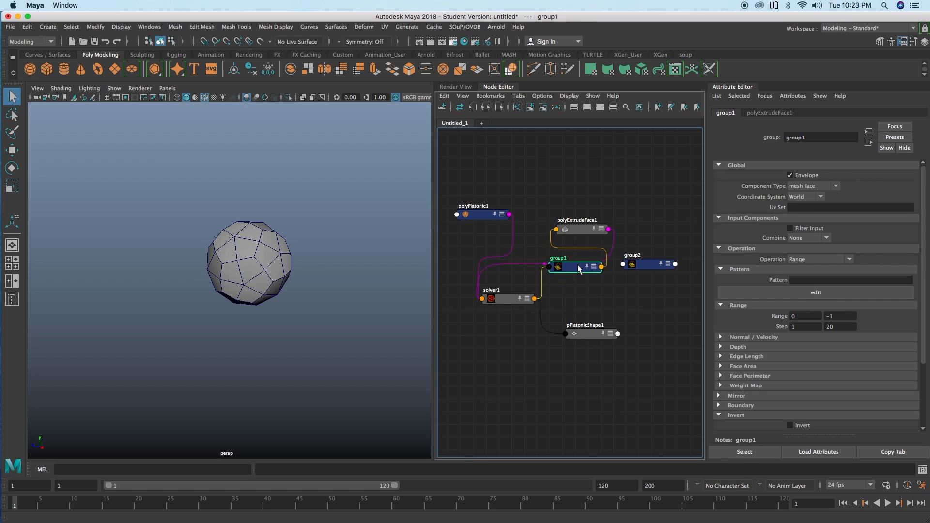
pyautogui.click(475, 214)
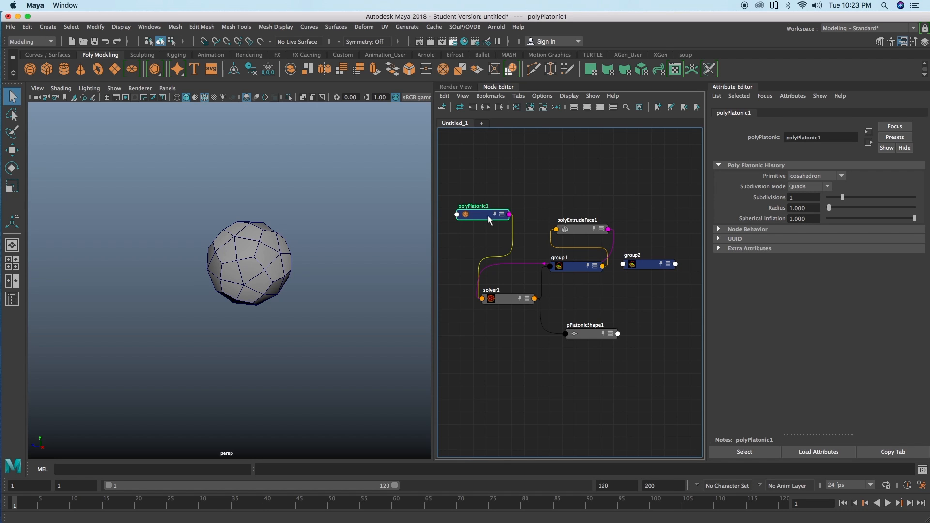
# Step: Connect polyPlatonic1's output to group1's input geometry in place of solver1's output, and select group1
pyautogui.keyDown('shift'); pyautogui.click(574, 269); pyautogui.keyUp('shift')
pyautogui.moveTo(579, 180); pyautogui.dragTo(666, 184, button='right')
pyautogui.moveTo(580, 268)
pyautogui.mouseDown()
pyautogui.moveTo(579, 285)
pyautogui.moveTo(574, 276)
pyautogui.mouseUp()
pyautogui.click(579, 282)
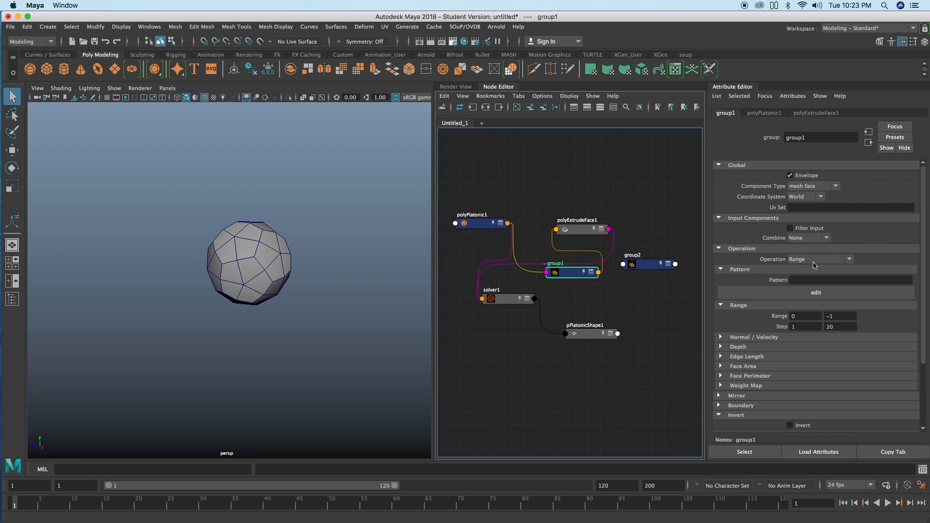
# Step: Set the second Range Step value of group1 to 10, and reposition group1, group2 and solver1 in the network
pyautogui.doubleClick(831, 326)
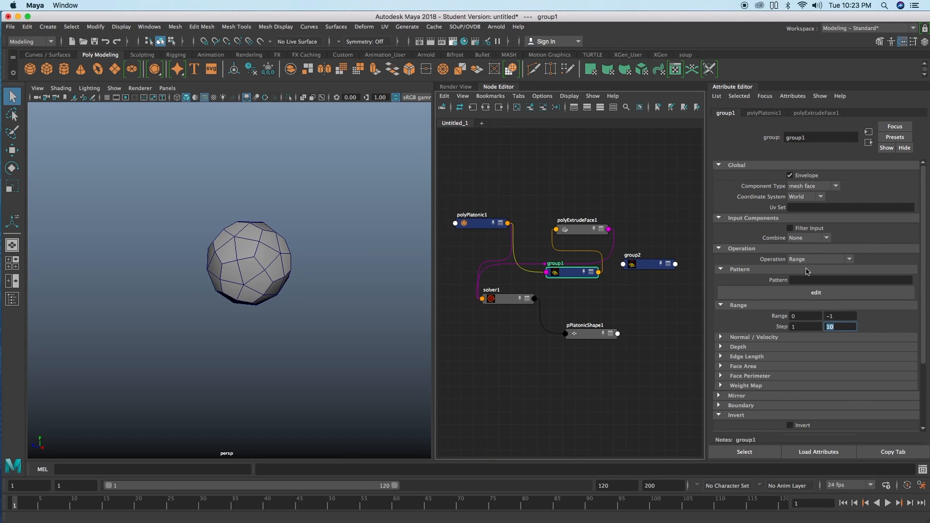
pyautogui.moveTo(645, 268); pyautogui.dragTo(637, 289)
pyautogui.moveTo(582, 272); pyautogui.dragTo(577, 268)
pyautogui.moveTo(638, 287); pyautogui.dragTo(631, 286)
pyautogui.moveTo(512, 298); pyautogui.dragTo(511, 304)
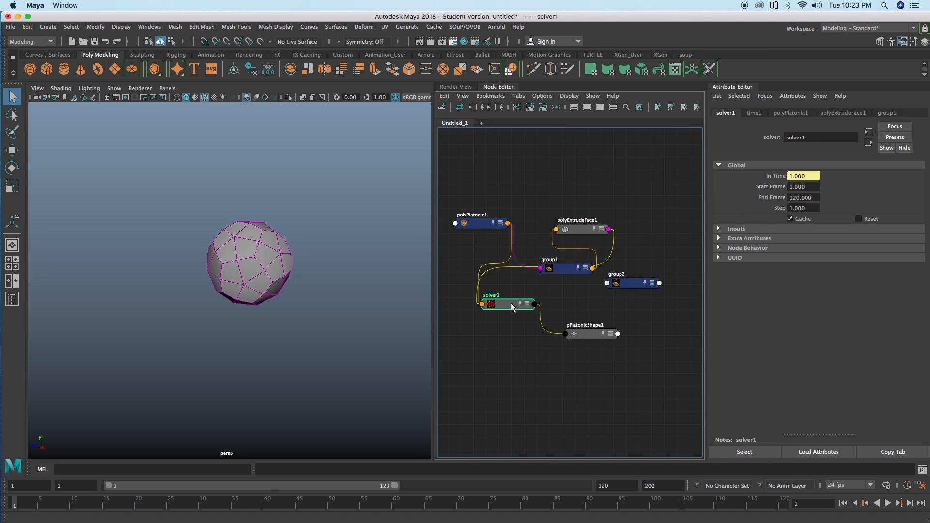
# Step: Connect solver1's output to group2's input, and tidy the positions of group1, polyPlatonic1 and solver1
pyautogui.keyDown('shift'); pyautogui.click(624, 284); pyautogui.keyUp('shift')
pyautogui.moveTo(641, 257); pyautogui.dragTo(734, 283, button='right')
pyautogui.click(642, 256)
pyautogui.moveTo(560, 265); pyautogui.dragTo(554, 259)
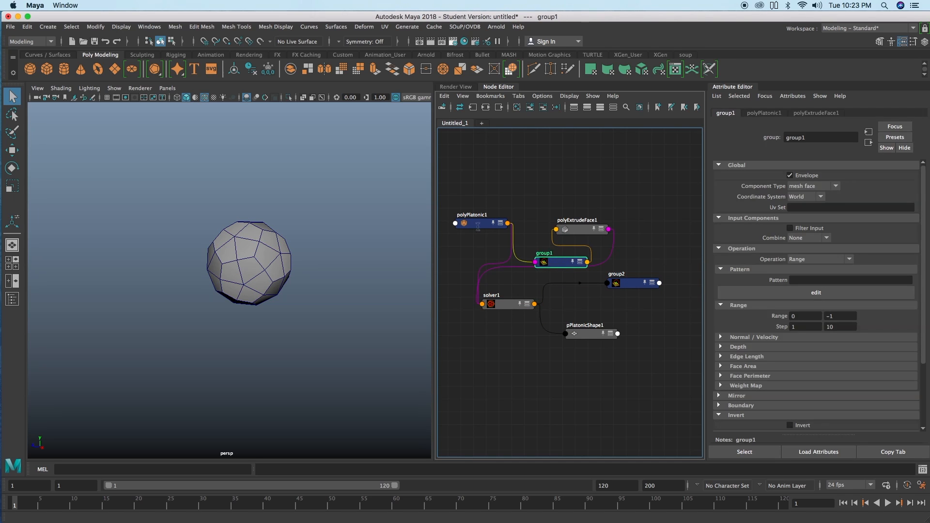
pyautogui.moveTo(475, 219); pyautogui.dragTo(474, 214)
pyautogui.moveTo(551, 262); pyautogui.dragTo(545, 259)
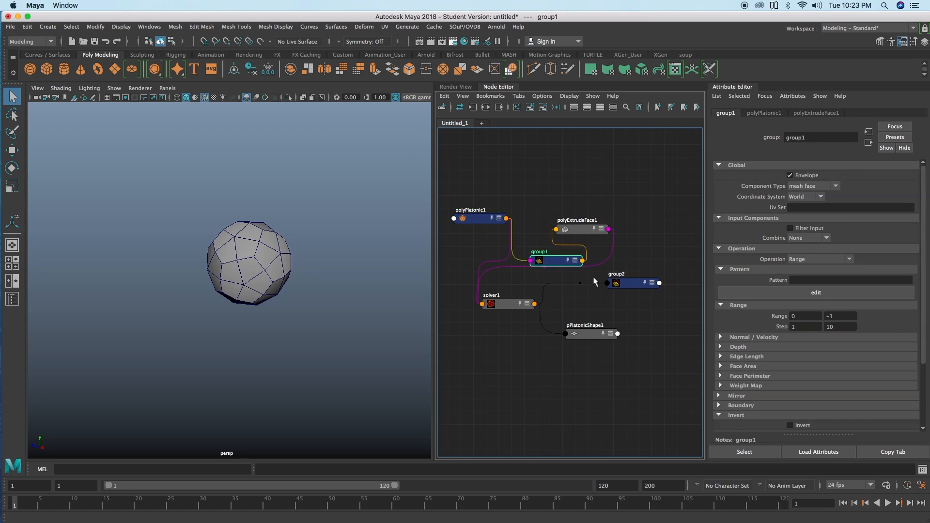
pyautogui.moveTo(517, 301); pyautogui.dragTo(518, 305)
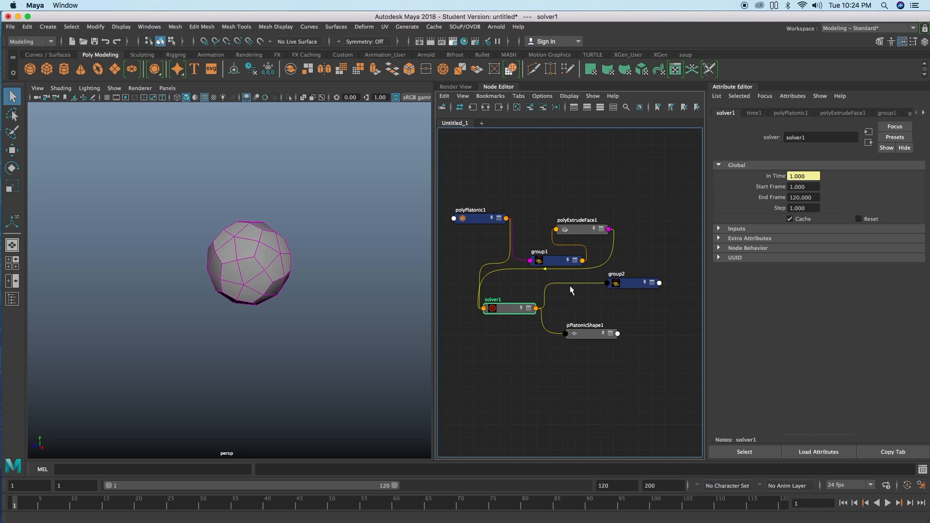
# Step: Connect group1's output to group2's input, and select group2 to show its attributes
pyautogui.moveTo(624, 280); pyautogui.dragTo(624, 279)
pyautogui.moveTo(559, 261); pyautogui.dragTo(562, 268)
pyautogui.click(626, 284)
pyautogui.moveTo(656, 250); pyautogui.dragTo(748, 265, button='right')
pyautogui.click(673, 266)
pyautogui.click(556, 269)
pyautogui.click(633, 285)
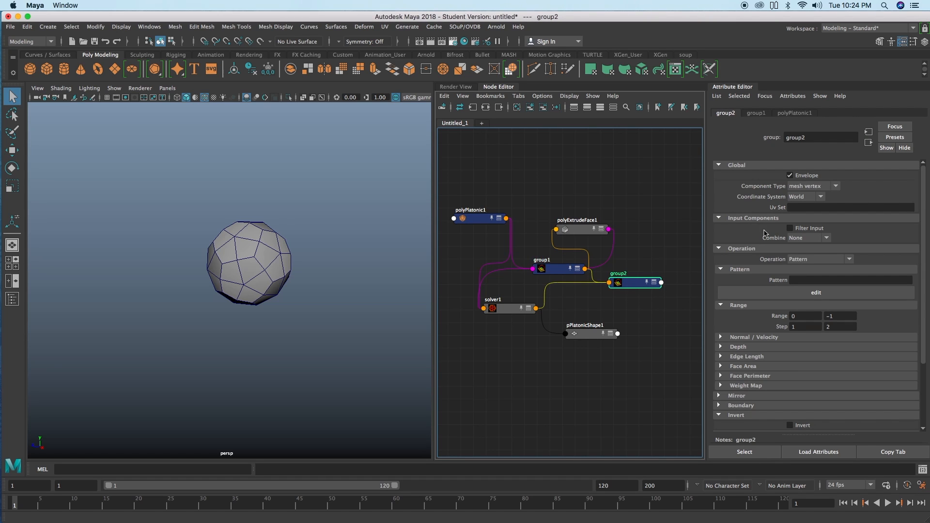
# Step: Set group2's Combine mode to Intersect, its Component Type to mesh face and its Pattern to *
pyautogui.click(807, 238)
pyautogui.click(649, 247)
pyautogui.click(796, 239)
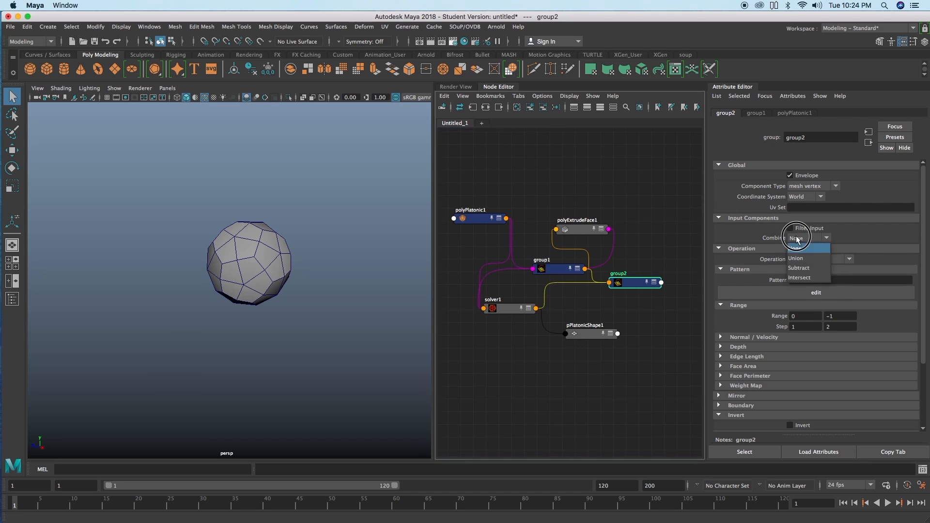
pyautogui.click(813, 278)
pyautogui.click(836, 187)
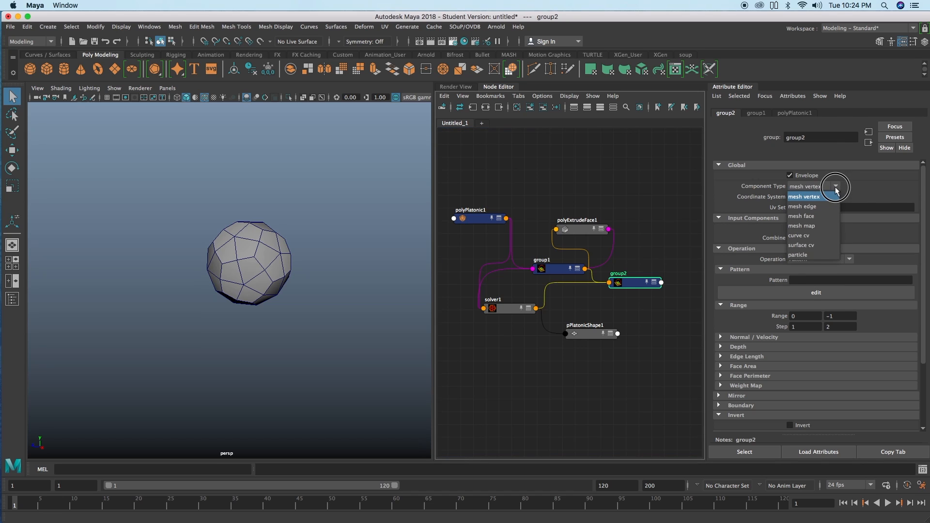
pyautogui.click(821, 217)
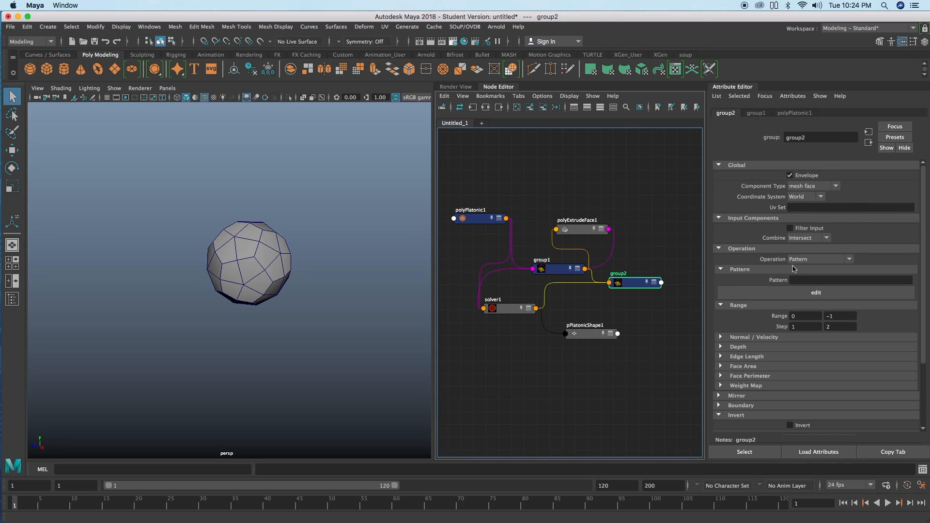
pyautogui.click(731, 305)
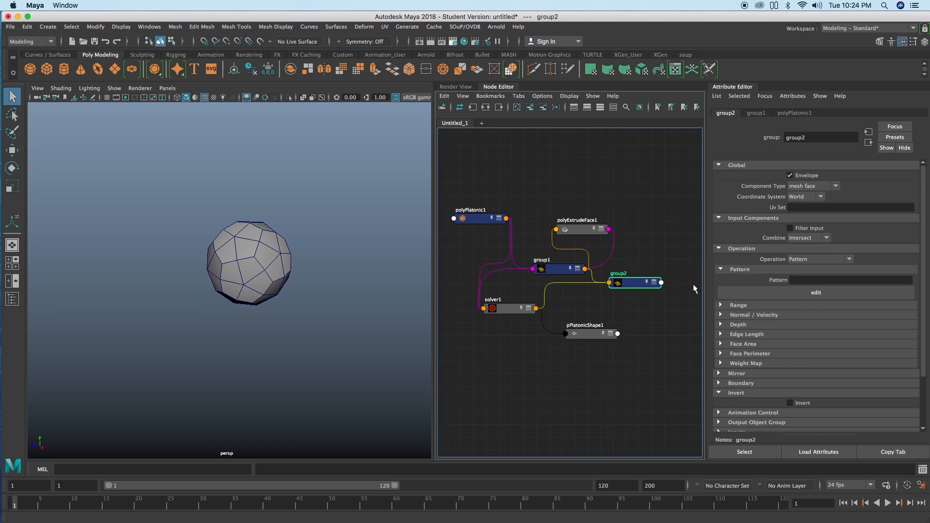
pyautogui.click(805, 281)
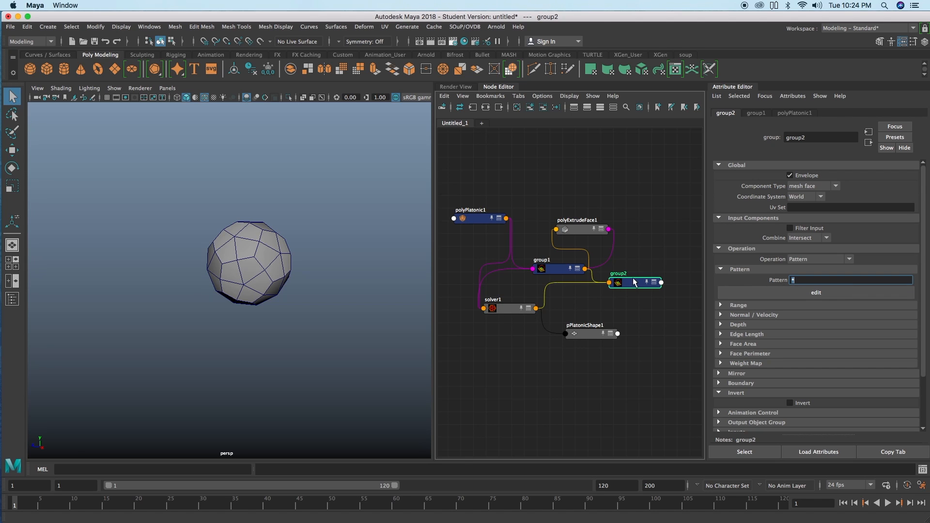
# Step: Review group1's Range operation and group2's Combine setting in their attributes
pyautogui.moveTo(557, 273); pyautogui.dragTo(547, 271)
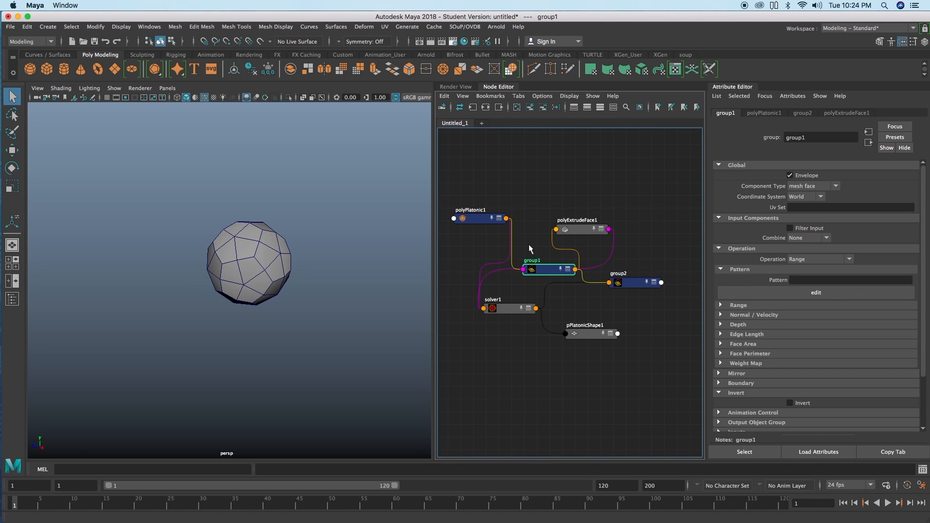
pyautogui.moveTo(549, 269); pyautogui.dragTo(551, 268)
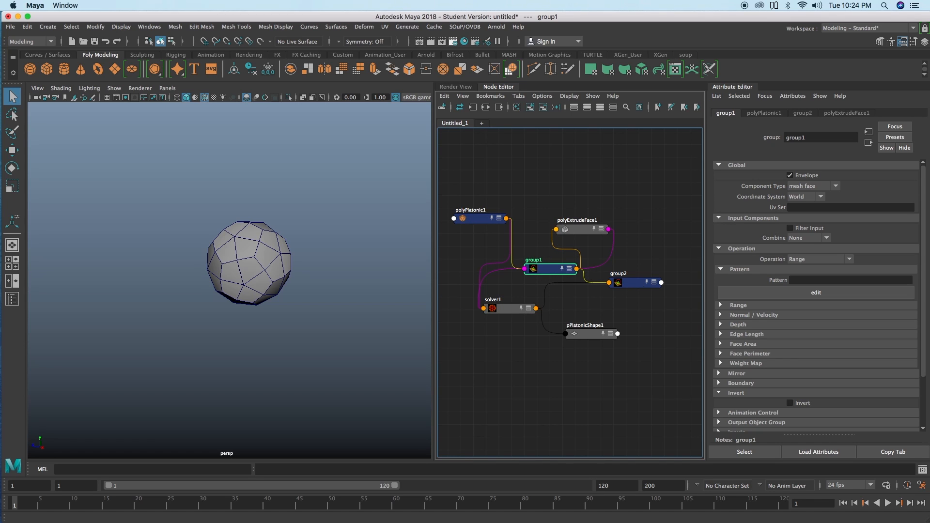
pyautogui.moveTo(545, 269); pyautogui.dragTo(546, 268)
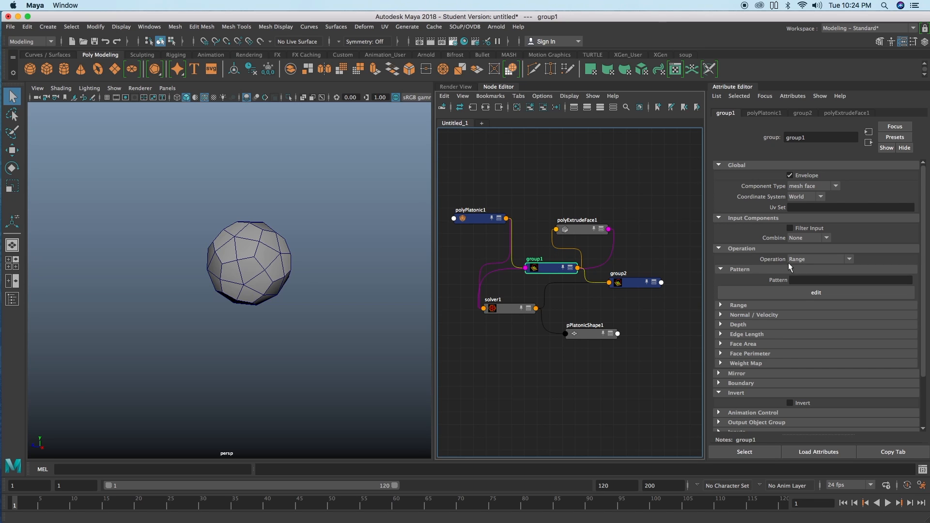
pyautogui.click(635, 285)
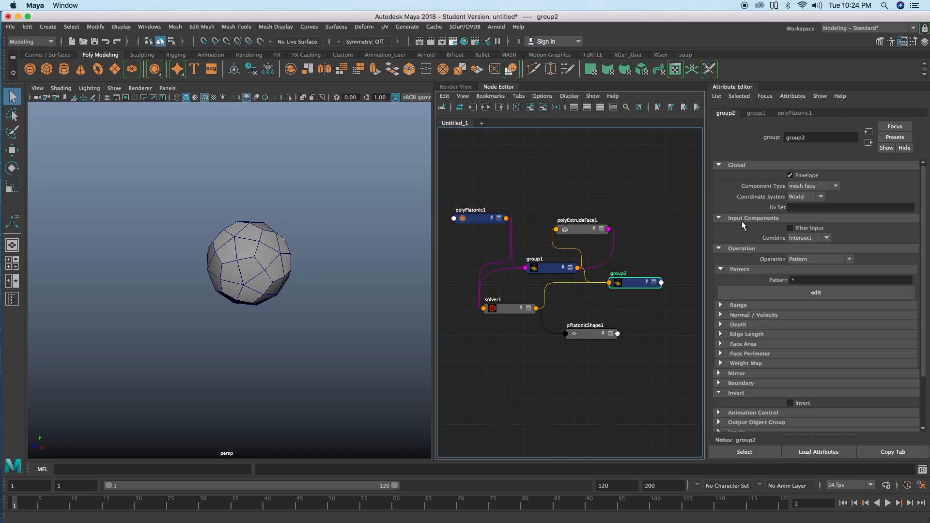
pyautogui.click(794, 237)
pyautogui.click(771, 236)
# Step: Connect group2's outComponents to polyExtrudeFace1's inputComponents and its outGeometry to inputPolymesh, and shift polyExtrudeFace1 aside
pyautogui.moveTo(632, 280); pyautogui.dragTo(631, 277)
pyautogui.keyDown('shift'); pyautogui.click(588, 227); pyautogui.keyUp('shift')
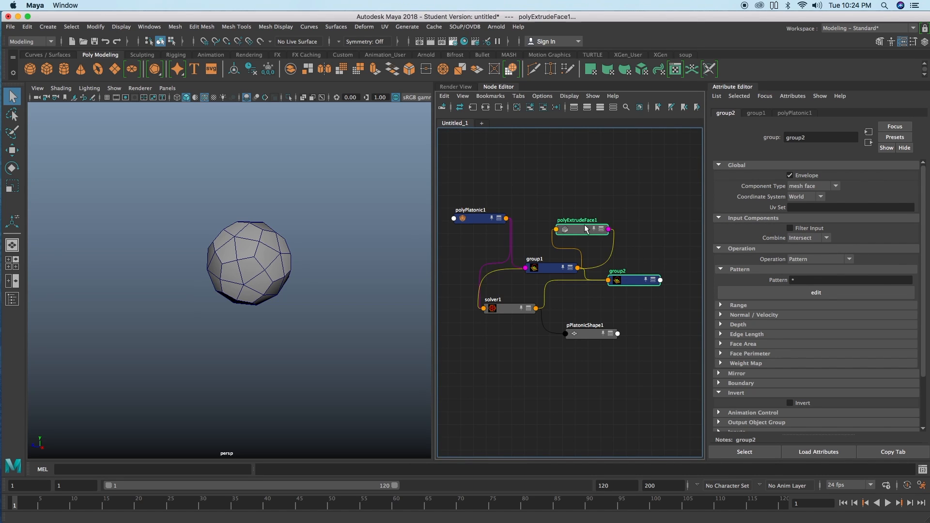
pyautogui.rightClick(627, 197)
pyautogui.moveTo(662, 212)
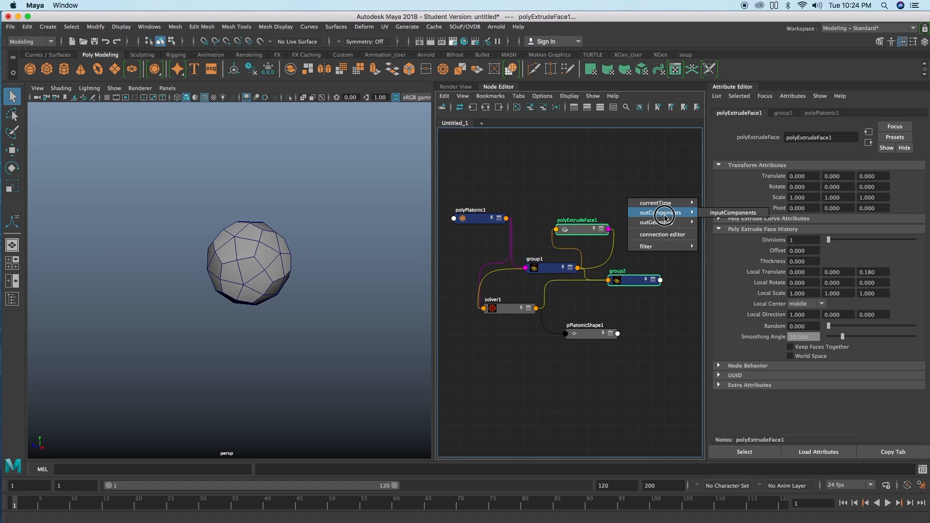
pyautogui.click(718, 213)
pyautogui.rightClick(635, 187)
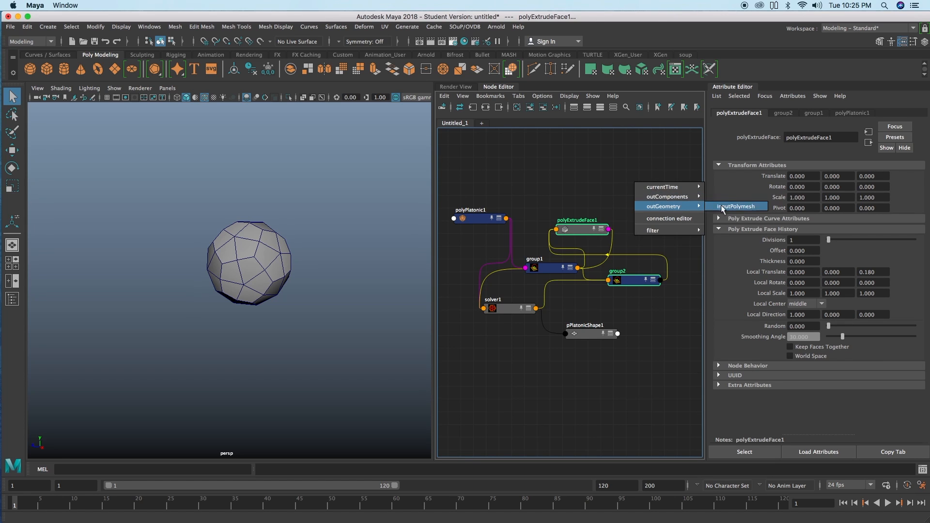
pyautogui.click(715, 207)
pyautogui.click(642, 205)
pyautogui.click(579, 229)
pyautogui.moveTo(579, 229); pyautogui.dragTo(567, 229)
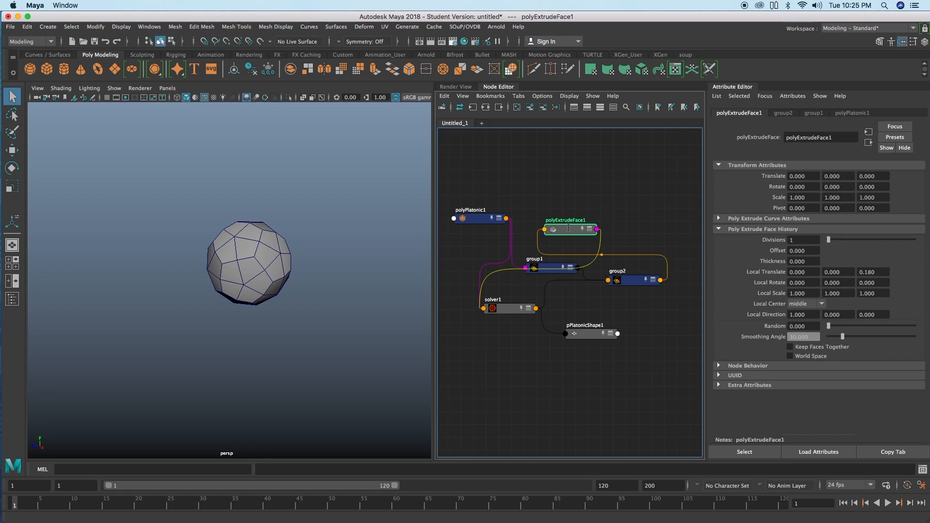
# Step: Play the simulation to about frame 20 and inspect the extruded arms from several angles
pyautogui.click(888, 503)
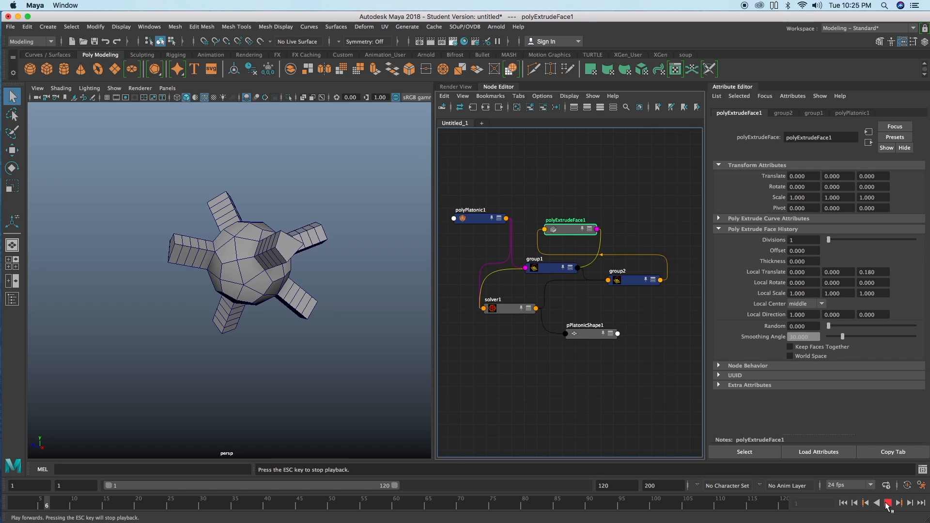
pyautogui.click(885, 503)
pyautogui.keyDown('alt'); pyautogui.moveTo(326, 311); pyautogui.dragTo(332, 294); pyautogui.keyUp('alt')
pyautogui.keyDown('alt'); pyautogui.moveTo(333, 294); pyautogui.dragTo(271, 286, button='right'); pyautogui.keyUp('alt')
pyautogui.moveTo(271, 286)
pyautogui.keyDown('alt'); pyautogui.mouseDown()
pyautogui.moveTo(233, 281)
pyautogui.moveTo(257, 277)
pyautogui.mouseUp(); pyautogui.keyUp('alt')
# Step: Set polyExtrudeFace1's Local Scale to 0.990, 0.910 and 0.920, and replay the simulation from the first frame
pyautogui.moveTo(500, 310); pyautogui.dragTo(495, 309)
pyautogui.moveTo(545, 271); pyautogui.dragTo(541, 272)
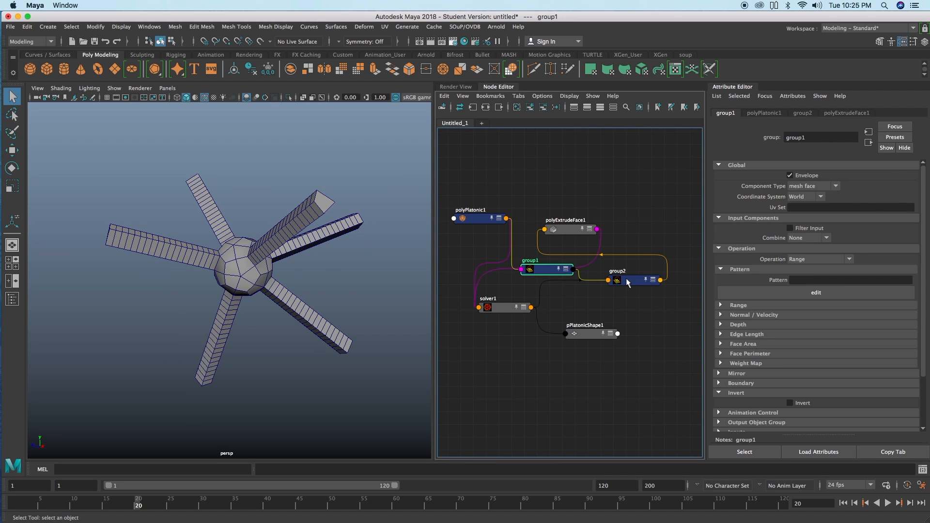
pyautogui.click(572, 232)
pyautogui.keyDown('ctrl'); pyautogui.moveTo(810, 295); pyautogui.dragTo(867, 293); pyautogui.keyUp('ctrl')
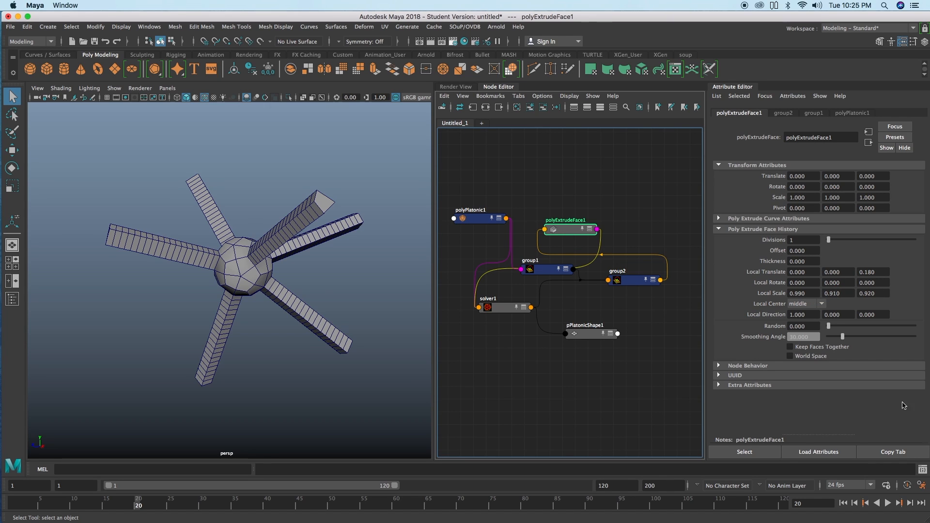
pyautogui.click(843, 503)
pyautogui.click(888, 503)
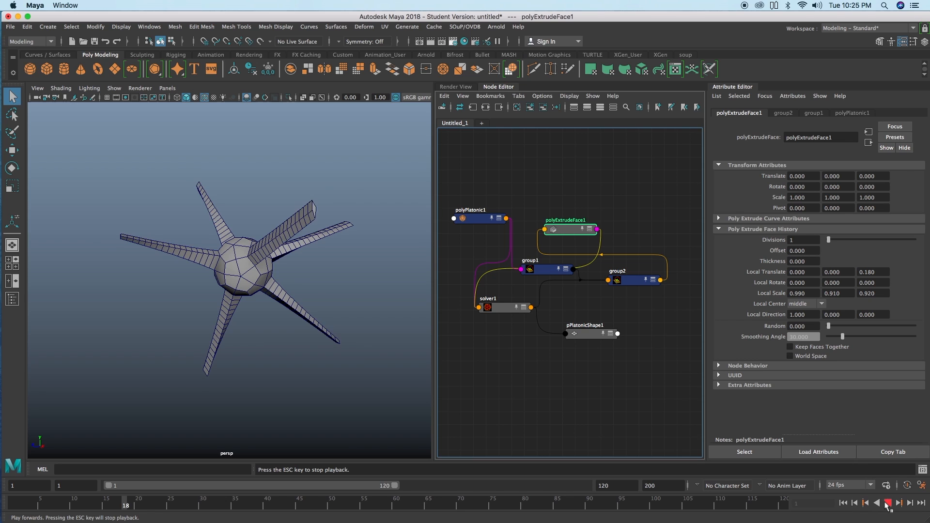
pyautogui.press('Escape')
pyautogui.keyDown('alt'); pyautogui.moveTo(312, 278); pyautogui.dragTo(291, 266); pyautogui.keyUp('alt')
# Step: Set the second Range Step value of group1 to 5, and replay the simulation to about frame 52
pyautogui.click(551, 272)
pyautogui.click(765, 306)
pyautogui.doubleClick(825, 326)
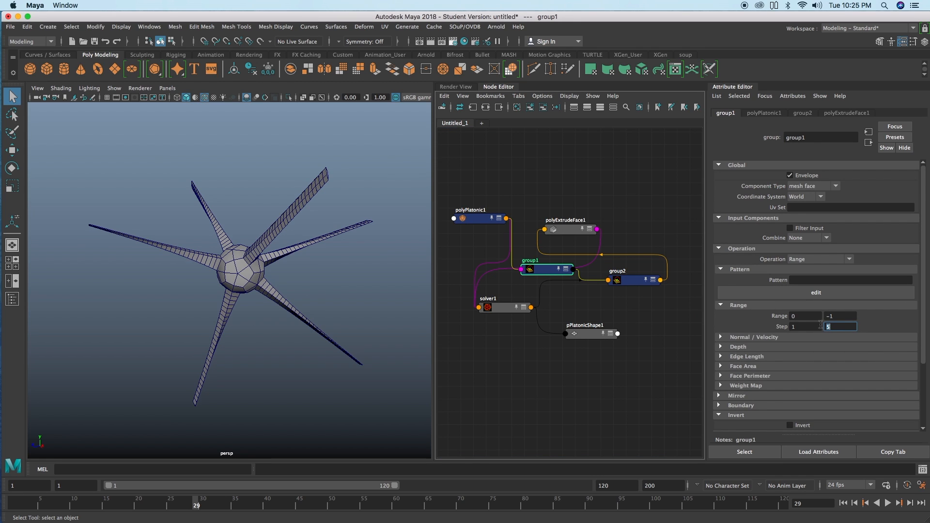
pyautogui.click(843, 503)
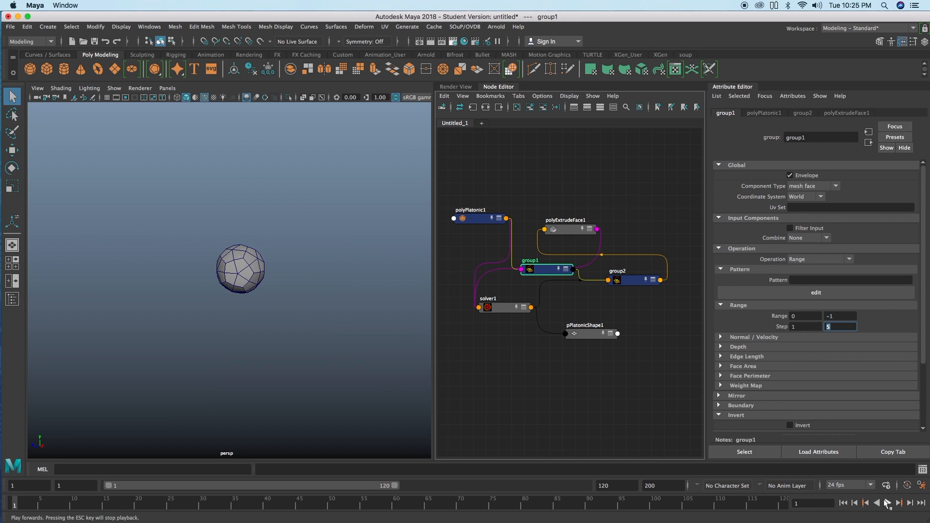
pyautogui.click(887, 503)
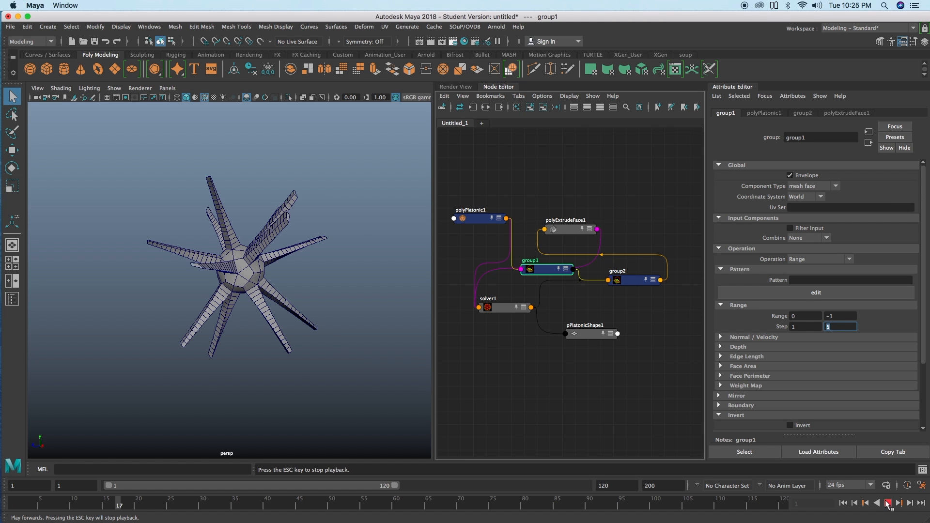
pyautogui.keyDown('alt'); pyautogui.moveTo(291, 290); pyautogui.dragTo(322, 291); pyautogui.keyUp('alt')
pyautogui.press('Escape')
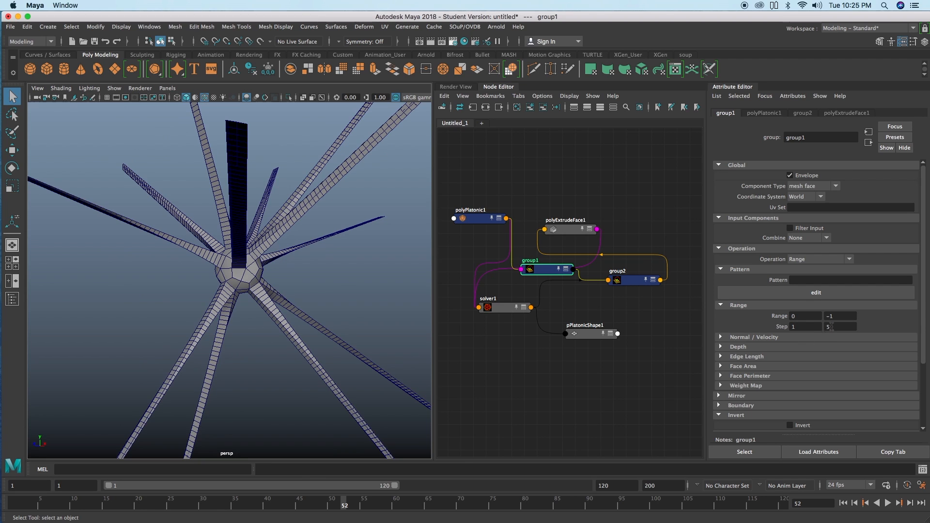
# Step: Set polyExtrudeFace1's Random value to 0.227, and replay the simulation from the first frame to about frame 57
pyautogui.click(568, 230)
pyautogui.keyDown('alt'); pyautogui.moveTo(290, 260); pyautogui.dragTo(310, 265); pyautogui.keyUp('alt')
pyautogui.moveTo(829, 327); pyautogui.dragTo(848, 327)
pyautogui.click(844, 504)
pyautogui.click(887, 504)
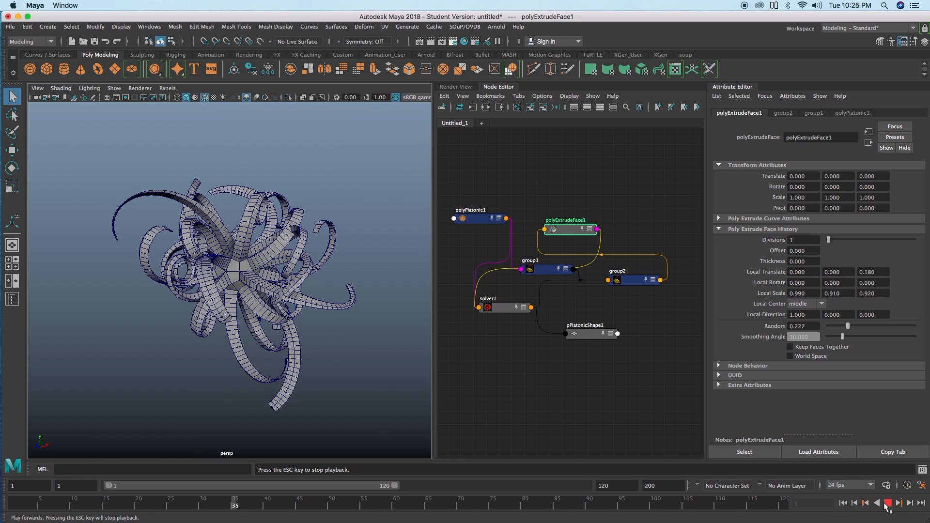
pyautogui.click(887, 504)
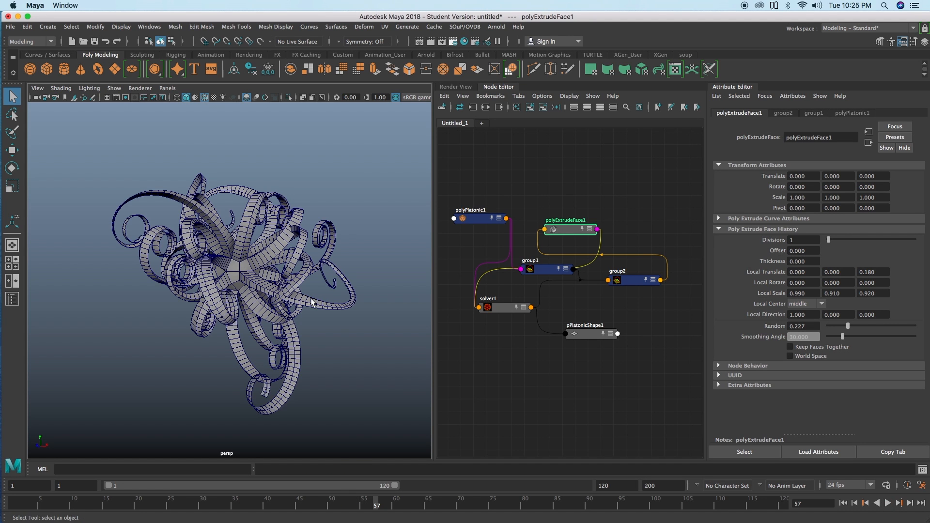
pyautogui.keyDown('alt'); pyautogui.moveTo(254, 265); pyautogui.dragTo(129, 228, button='right'); pyautogui.keyUp('alt')
# Step: Try a Local Translate Z of 0.810 on polyExtrudeFace1, and replay the simulation to about frame 32
pyautogui.moveTo(877, 274)
pyautogui.mouseDown()
pyautogui.moveTo(904, 273)
pyautogui.moveTo(880, 272)
pyautogui.mouseUp()
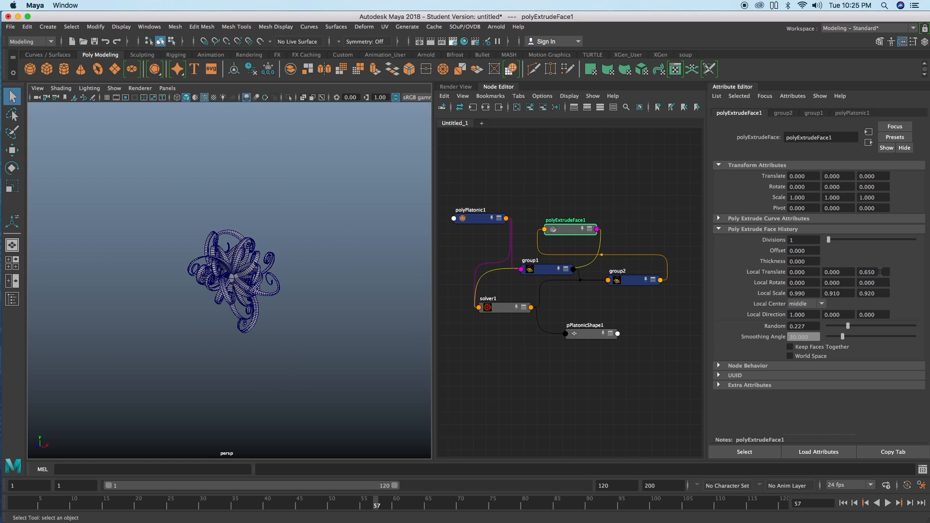
pyautogui.click(844, 503)
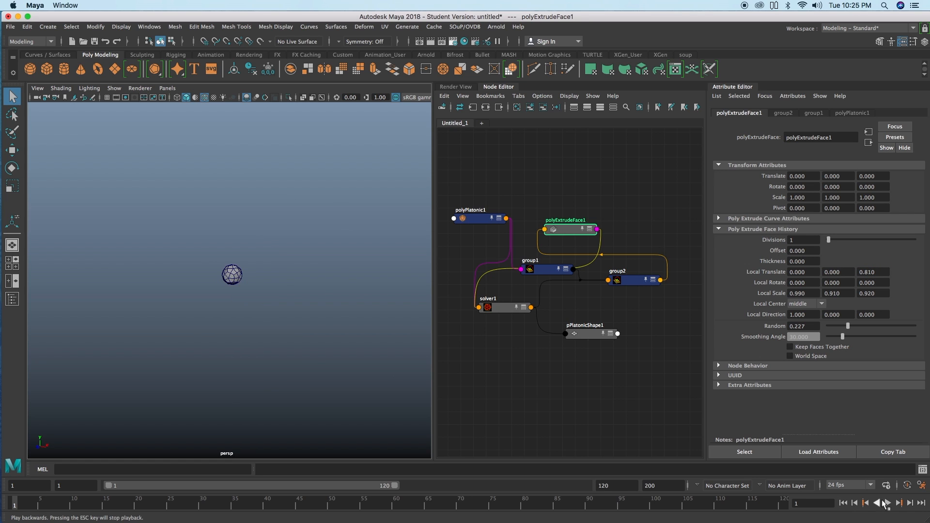
pyautogui.click(887, 504)
pyautogui.click(888, 504)
pyautogui.keyDown('alt'); pyautogui.moveTo(308, 280); pyautogui.dragTo(405, 280, button='right'); pyautogui.keyUp('alt')
pyautogui.moveTo(405, 281)
pyautogui.keyDown('alt'); pyautogui.mouseDown()
pyautogui.moveTo(339, 269)
pyautogui.moveTo(390, 279)
pyautogui.mouseUp(); pyautogui.keyUp('alt')
# Step: Set polyExtrudeFace1's Local Translate Z to 1.400, and replay the simulation from the first frame
pyautogui.keyDown('ctrl'); pyautogui.moveTo(876, 274); pyautogui.dragTo(897, 274); pyautogui.keyUp('ctrl')
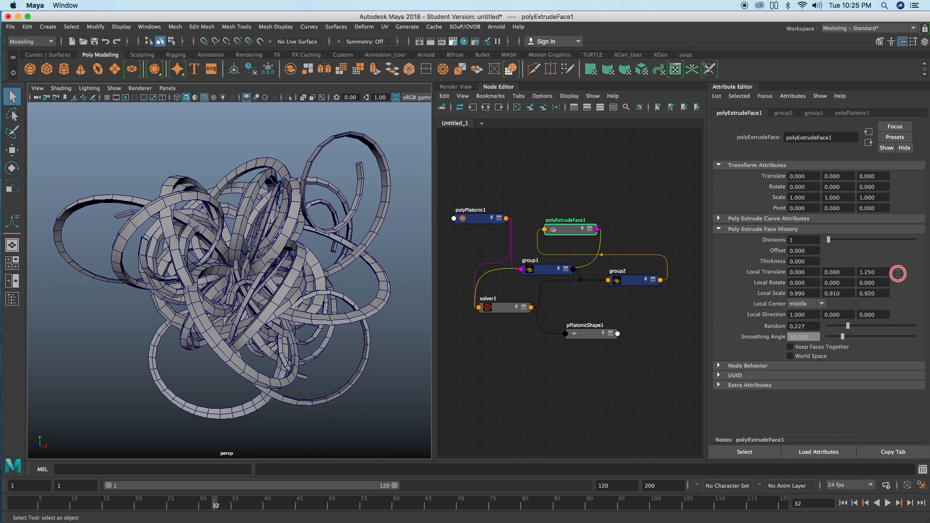
pyautogui.click(843, 503)
pyautogui.click(887, 504)
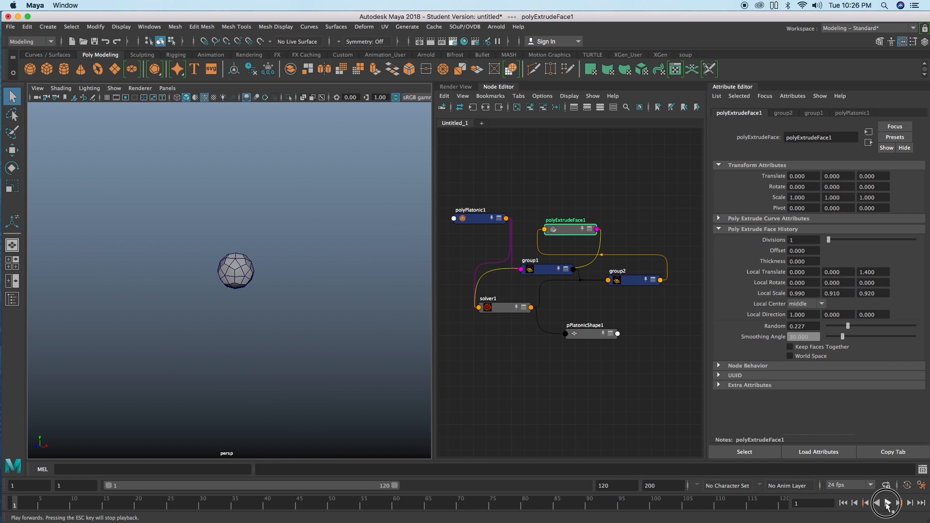
pyautogui.click(887, 504)
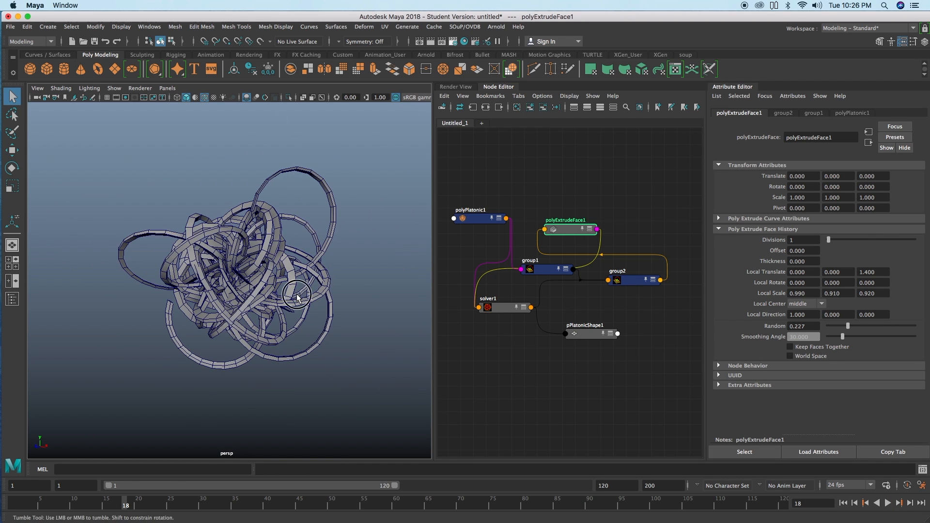
pyautogui.click(843, 503)
pyautogui.click(888, 503)
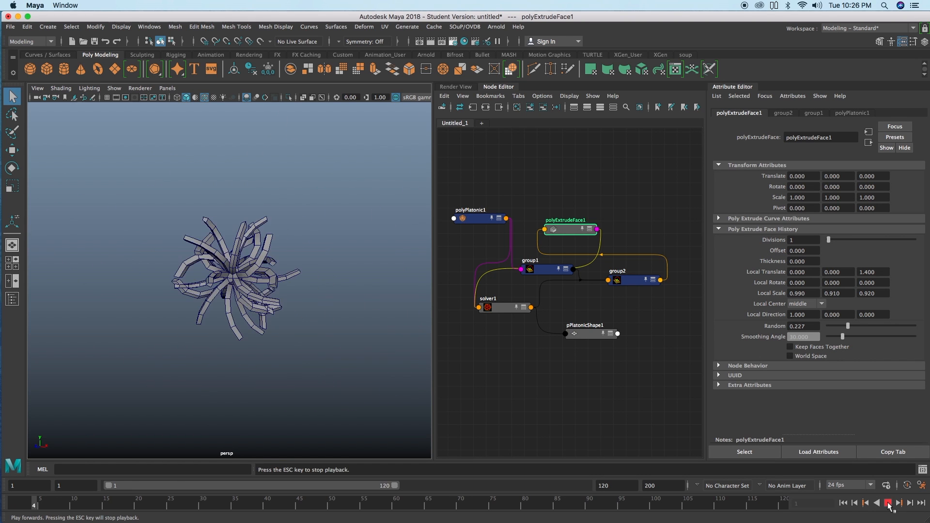
# Step: Stop the simulation at about frame 39 and examine the curled tentacles up close
pyautogui.press('Escape')
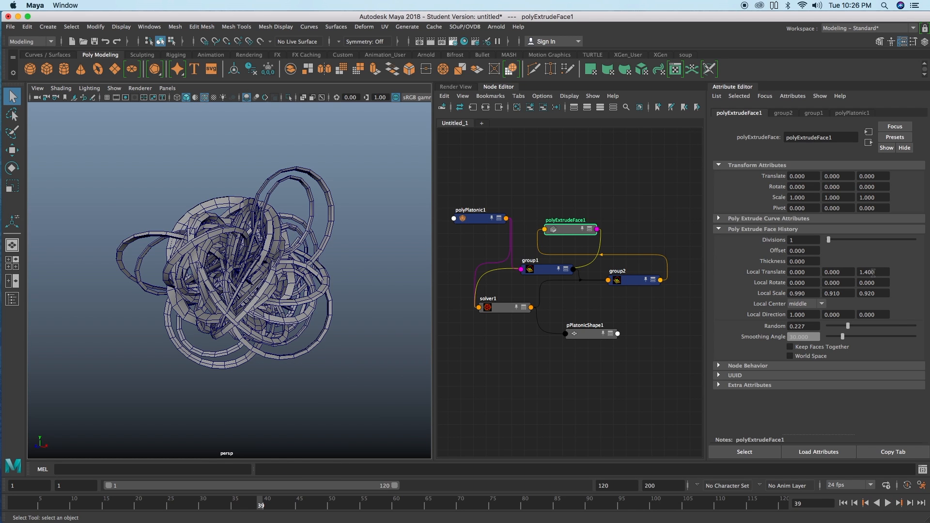
pyautogui.keyDown('alt'); pyautogui.moveTo(331, 252); pyautogui.dragTo(365, 254, button='right'); pyautogui.keyUp('alt')
pyautogui.moveTo(365, 255)
pyautogui.keyDown('alt'); pyautogui.mouseDown()
pyautogui.moveTo(351, 262)
pyautogui.moveTo(358, 259)
pyautogui.mouseUp(); pyautogui.keyUp('alt')
# Step: Try a Step of 10 on solver1 by replaying the simulation to about frame 92, and restore the Step to 1
pyautogui.click(504, 305)
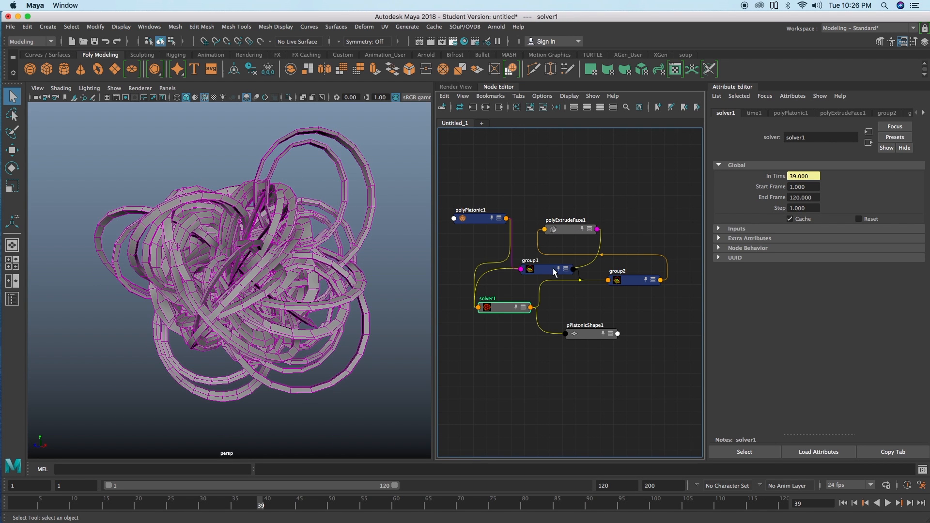
pyautogui.moveTo(806, 209); pyautogui.dragTo(782, 209)
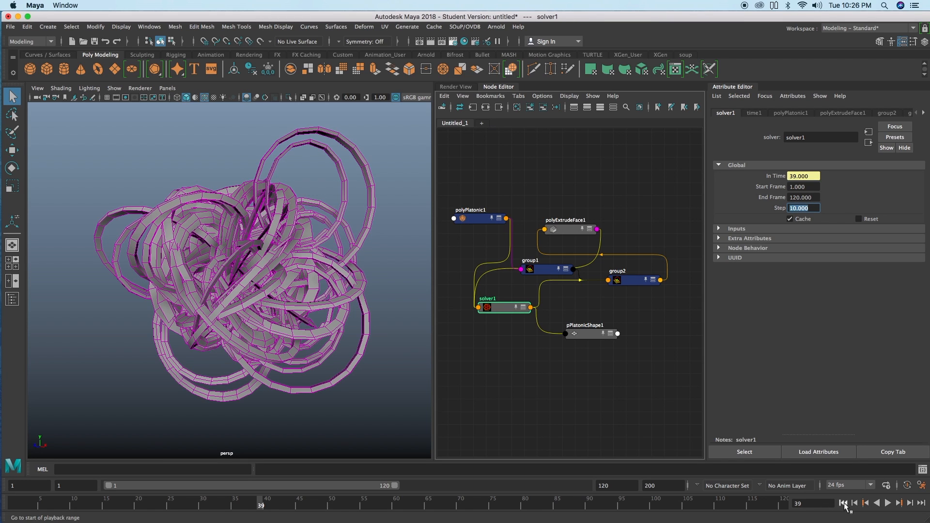
pyautogui.click(843, 503)
pyautogui.click(888, 503)
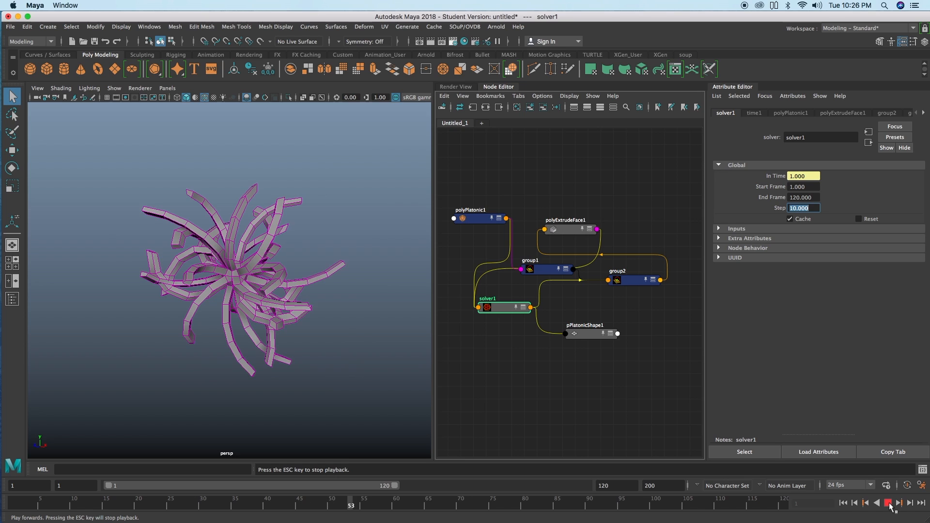
pyautogui.click(888, 504)
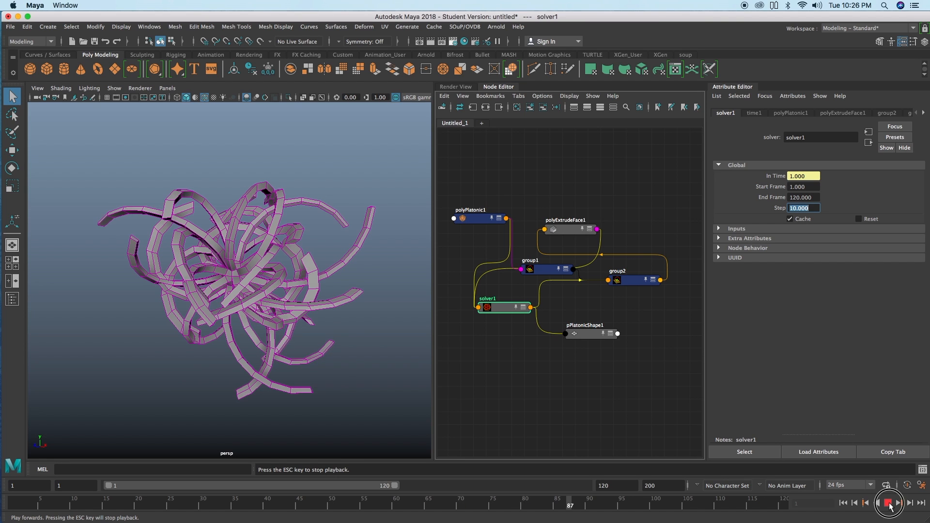
pyautogui.write('1')
pyautogui.press('Return')
# Step: Set polyExtrudeFace1's Local Translate Z to 0.540, and replay the simulation from the first frame to about frame 39
pyautogui.click(641, 281)
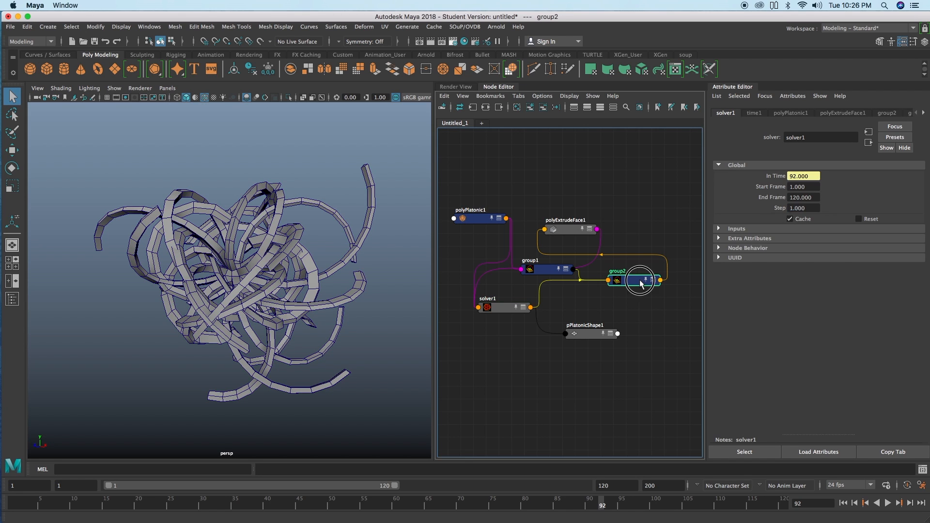
pyautogui.click(543, 271)
pyautogui.click(565, 230)
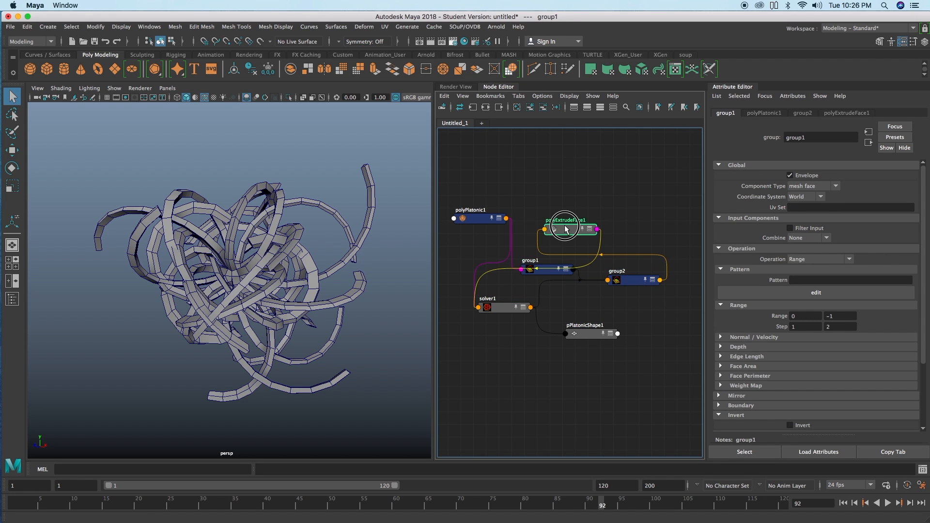
pyautogui.keyDown('ctrl'); pyautogui.moveTo(875, 268); pyautogui.dragTo(862, 270); pyautogui.keyUp('ctrl')
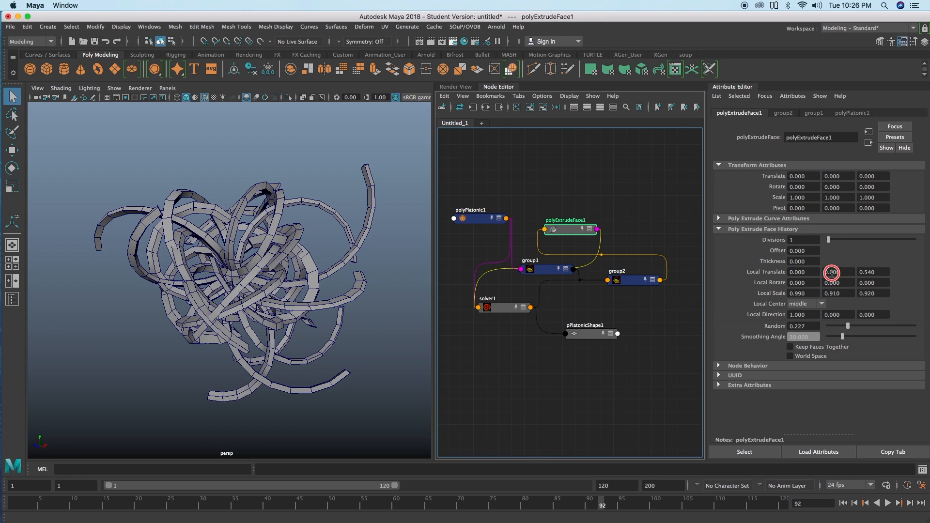
pyautogui.click(843, 503)
pyautogui.click(887, 503)
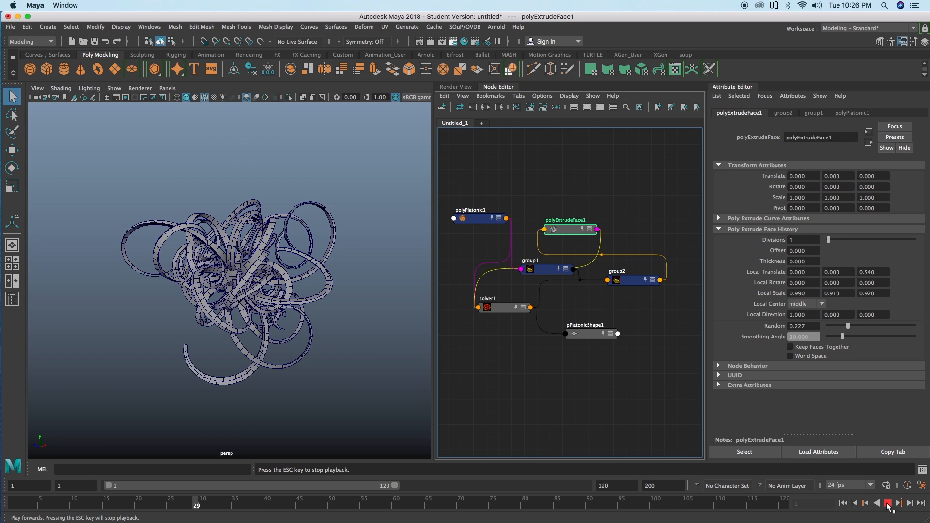
pyautogui.click(887, 503)
pyautogui.moveTo(319, 323)
pyautogui.keyDown('alt'); pyautogui.mouseDown()
pyautogui.moveTo(335, 320)
pyautogui.moveTo(319, 315)
pyautogui.mouseUp(); pyautogui.keyUp('alt')
pyautogui.keyDown('alt'); pyautogui.moveTo(318, 313); pyautogui.dragTo(345, 297, button='right'); pyautogui.keyUp('alt')
pyautogui.moveTo(345, 297)
pyautogui.keyDown('alt'); pyautogui.mouseDown()
pyautogui.moveTo(339, 303)
pyautogui.moveTo(348, 300)
pyautogui.mouseUp(); pyautogui.keyUp('alt')
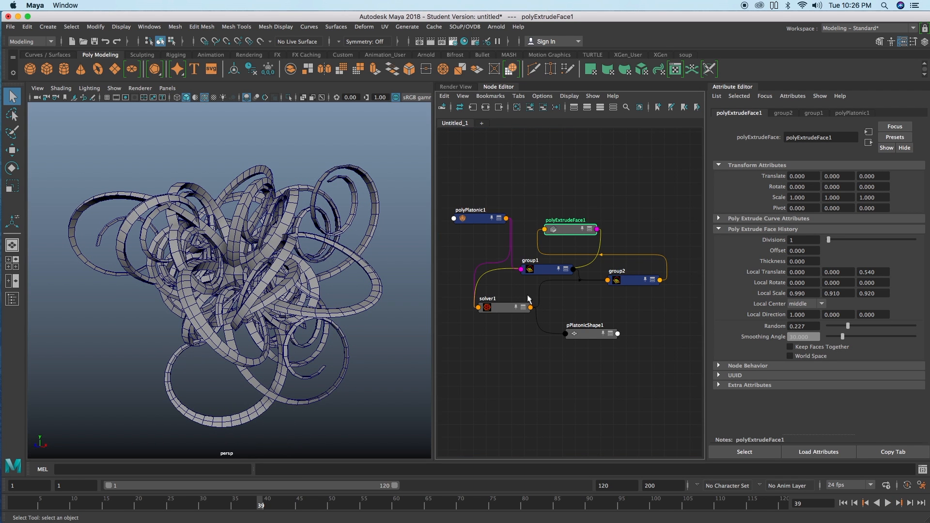
# Step: Rearrange the node network so that pPlatonicShape1 sits farther from solver1, leaving room for additional nodes between them
pyautogui.keyDown('alt'); pyautogui.moveTo(581, 312); pyautogui.dragTo(585, 289, button='middle'); pyautogui.keyUp('alt')
pyautogui.moveTo(595, 311); pyautogui.dragTo(621, 331)
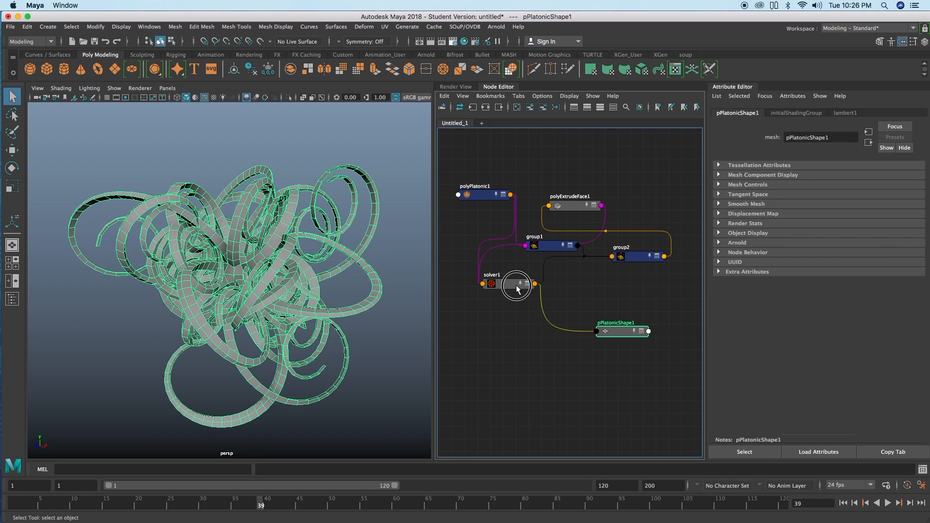
pyautogui.moveTo(518, 290); pyautogui.dragTo(514, 287)
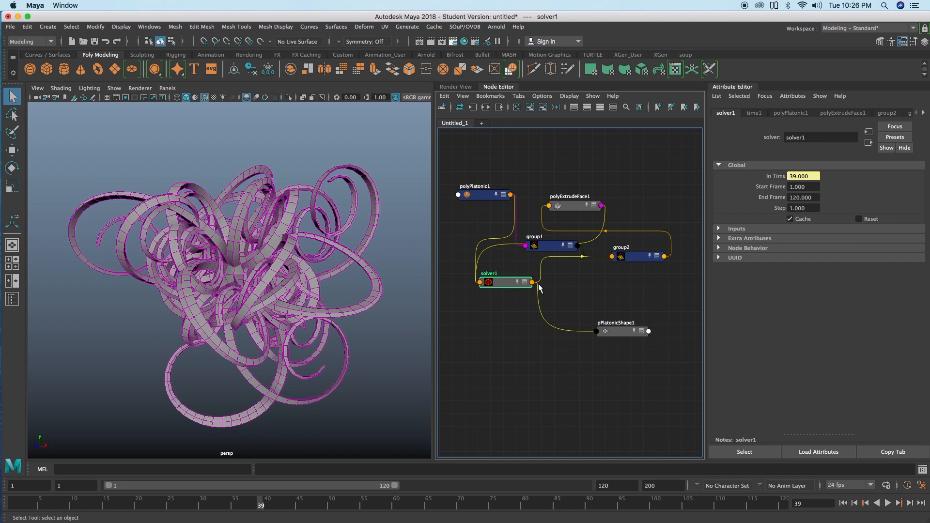
pyautogui.keyDown('alt'); pyautogui.moveTo(367, 297); pyautogui.dragTo(366, 302); pyautogui.keyUp('alt')
pyautogui.keyDown('alt'); pyautogui.moveTo(257, 311); pyautogui.dragTo(227, 239); pyautogui.keyUp('alt')
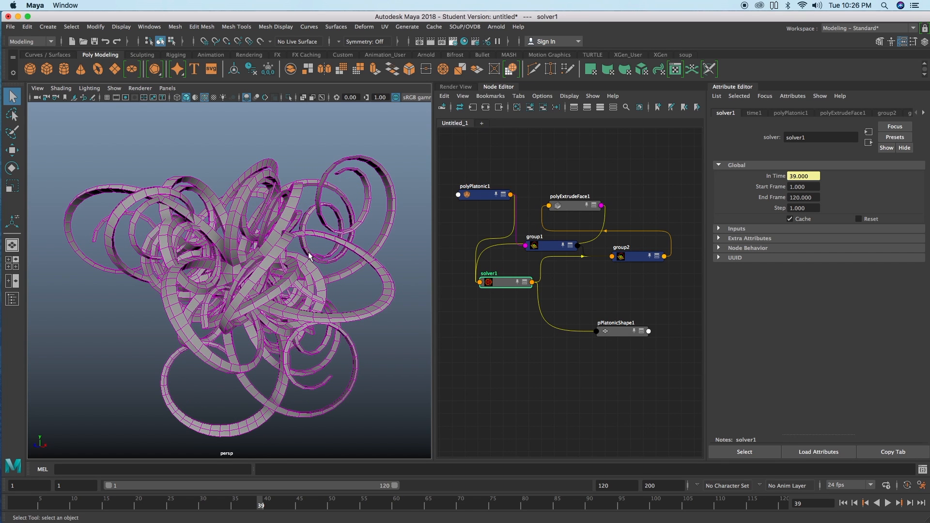
pyautogui.keyDown('alt'); pyautogui.moveTo(259, 271); pyautogui.dragTo(247, 266); pyautogui.keyUp('alt')
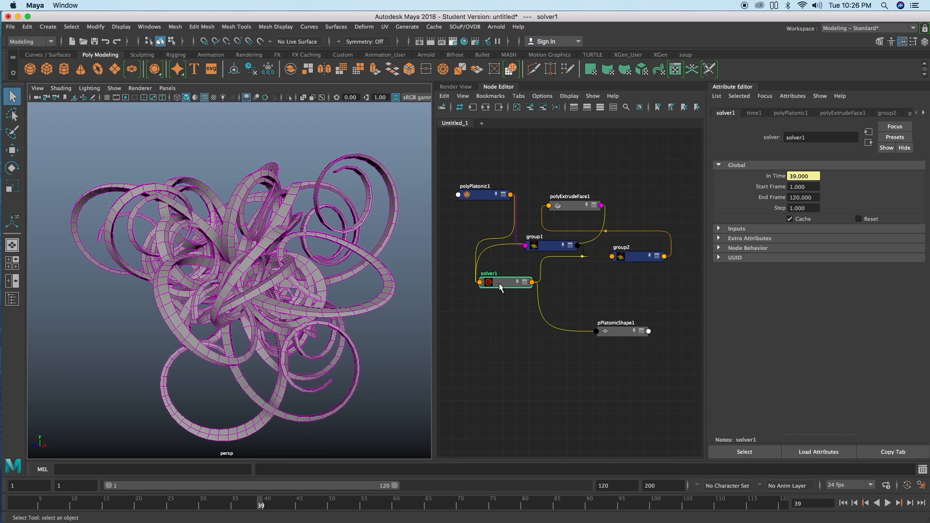
pyautogui.moveTo(502, 287); pyautogui.dragTo(494, 285)
pyautogui.keyDown('alt'); pyautogui.moveTo(494, 294); pyautogui.dragTo(494, 292, button='middle'); pyautogui.keyUp('alt')
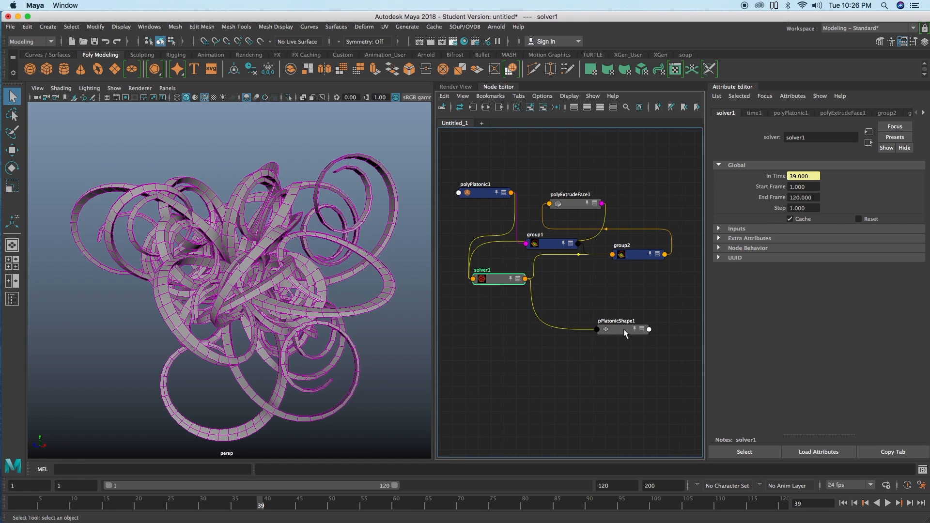
pyautogui.moveTo(624, 329); pyautogui.dragTo(655, 352)
pyautogui.moveTo(507, 284); pyautogui.dragTo(510, 286)
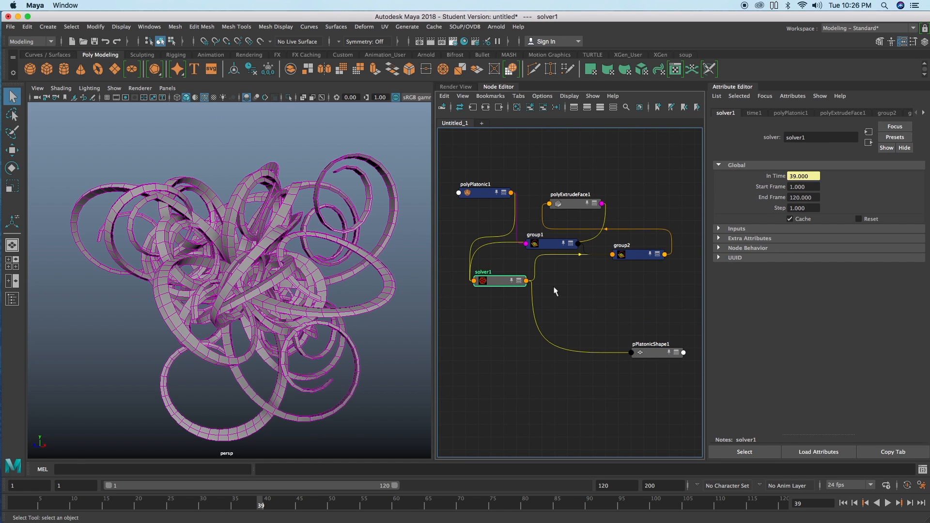
# Step: Create another group node and place it just below solver1 in the network
pyautogui.press('Tab')
pyautogui.write('grou')
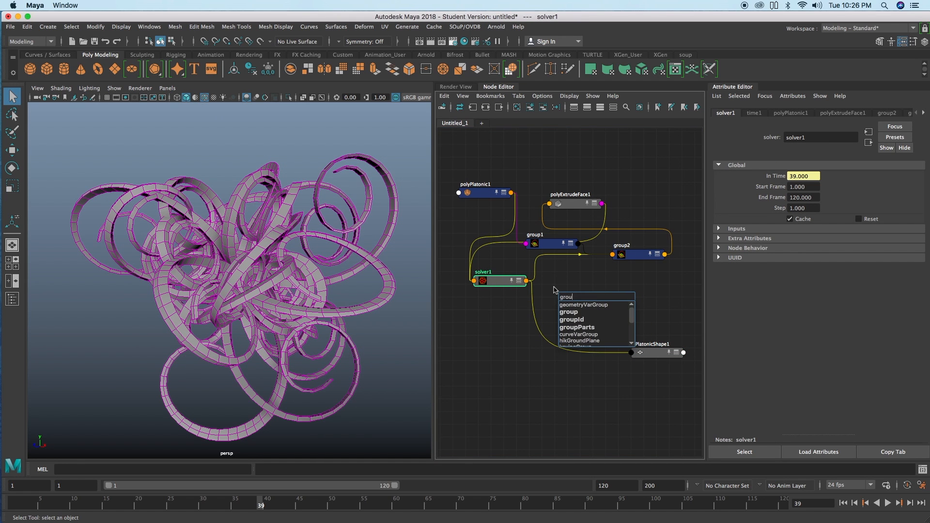
pyautogui.press('Return')
pyautogui.moveTo(572, 297); pyautogui.dragTo(545, 307)
# Step: Connect solver1's output to the geometry input of the new group3 node
pyautogui.click(508, 282)
pyautogui.click(556, 307)
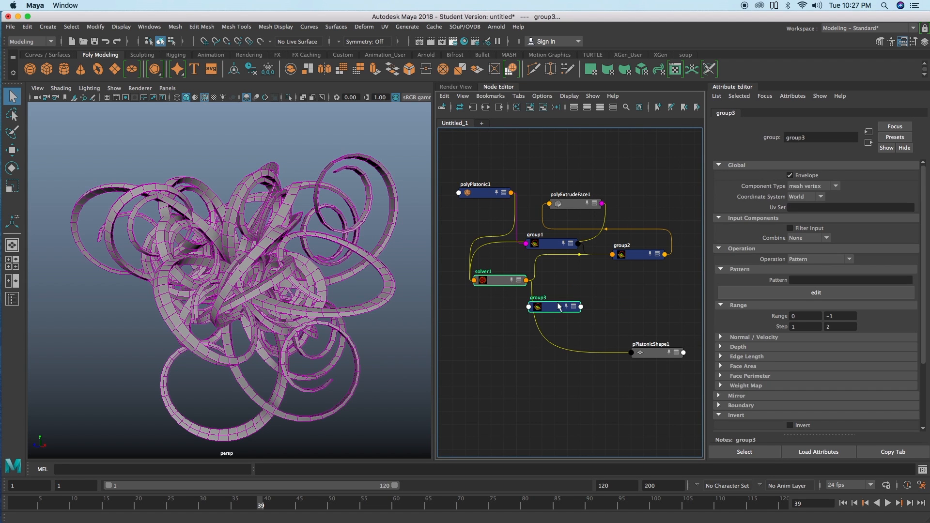
pyautogui.rightClick(612, 283)
pyautogui.moveTo(630, 297)
pyautogui.click(699, 309)
pyautogui.click(637, 292)
pyautogui.moveTo(562, 307); pyautogui.dragTo(551, 320)
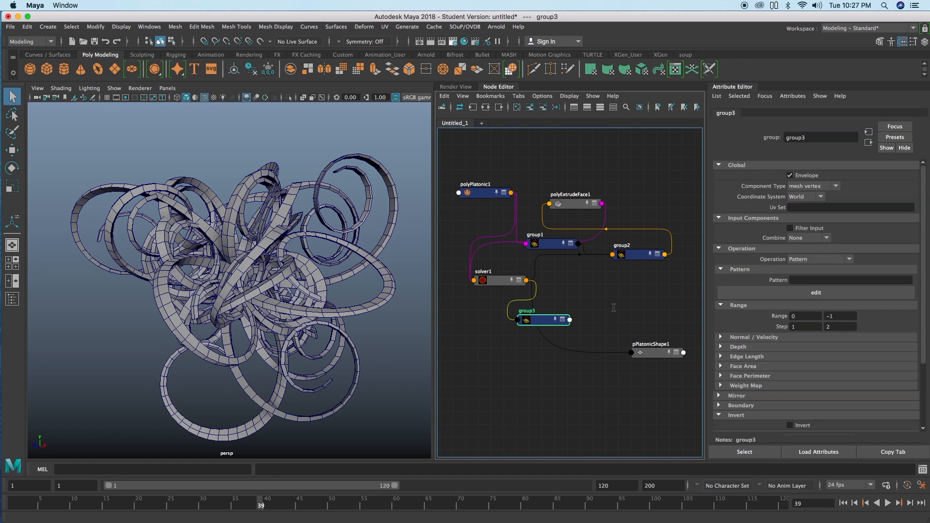
# Step: Set group3's Component Type to mesh face and its Pattern to * so that it covers all faces
pyautogui.click(813, 187)
pyautogui.click(818, 218)
pyautogui.click(807, 280)
pyautogui.write('*')
pyautogui.press('Return')
pyautogui.moveTo(536, 320); pyautogui.dragTo(529, 316)
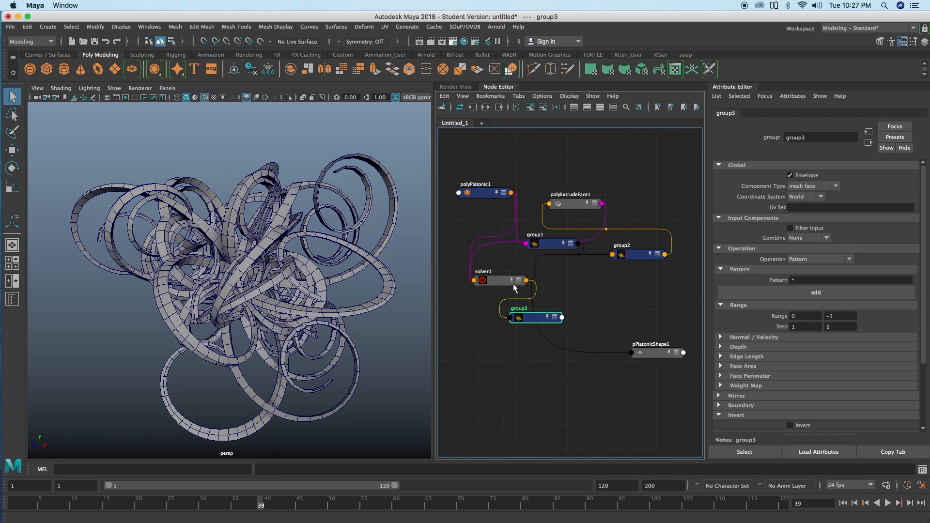
pyautogui.scroll(-2, 522, 293)
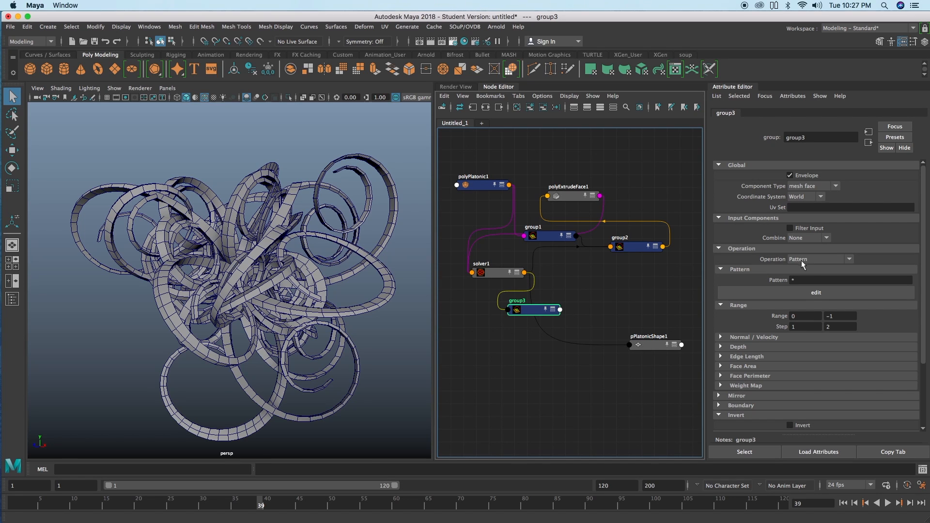
pyautogui.moveTo(533, 311); pyautogui.dragTo(530, 312)
# Step: Create a second polyExtrudeFace node and place it between group3 and pPlatonicShape1
pyautogui.click(595, 290)
pyautogui.press('Tab')
pyautogui.write('extru')
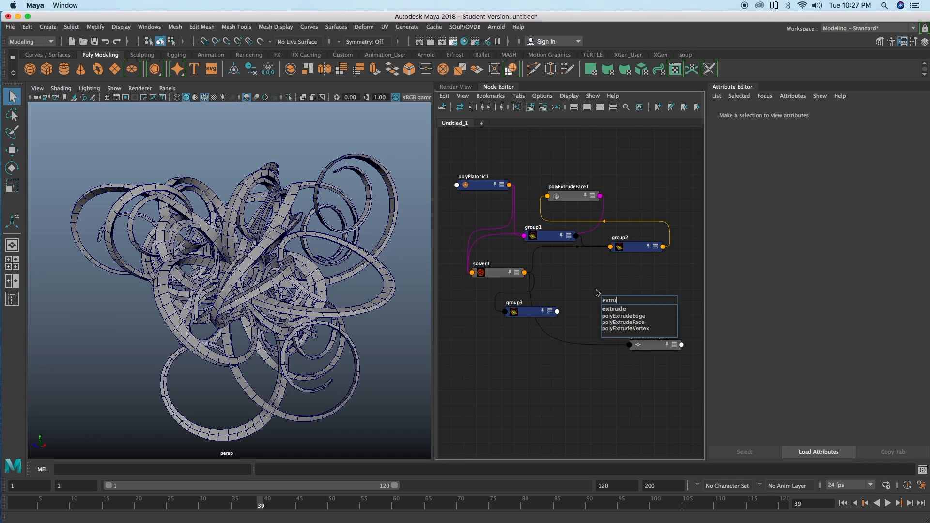
pyautogui.click(610, 321)
pyautogui.moveTo(621, 303); pyautogui.dragTo(583, 341)
pyautogui.keyDown('alt'); pyautogui.moveTo(542, 316); pyautogui.dragTo(538, 305, button='middle'); pyautogui.keyUp('alt')
pyautogui.moveTo(575, 326); pyautogui.dragTo(569, 331)
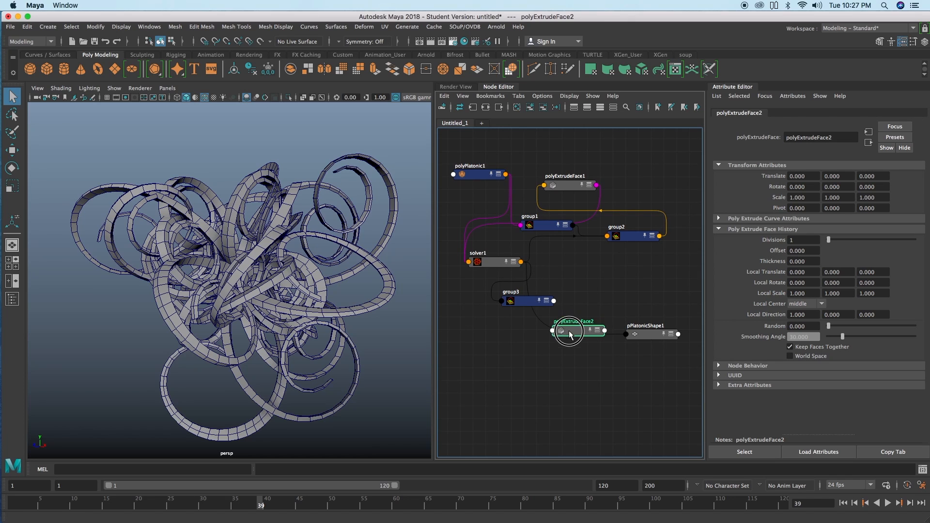
pyautogui.click(583, 303)
pyautogui.click(574, 326)
pyautogui.click(577, 312)
pyautogui.click(578, 310)
pyautogui.click(568, 326)
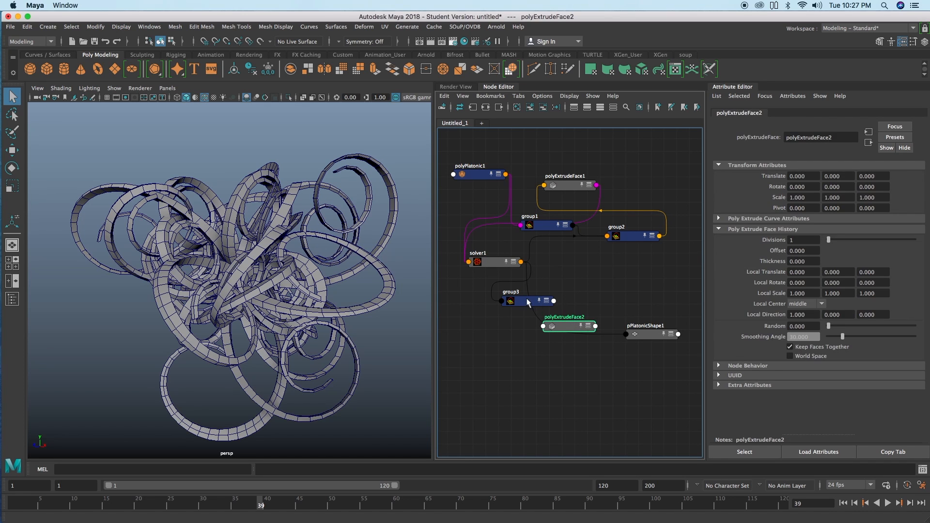
# Step: Connect group3's outComponents and outGeometry to polyExtrudeFace2, with outGeometry feeding inputPolymesh
pyautogui.click(523, 303)
pyautogui.keyDown('shift'); pyautogui.click(567, 325); pyautogui.keyUp('shift')
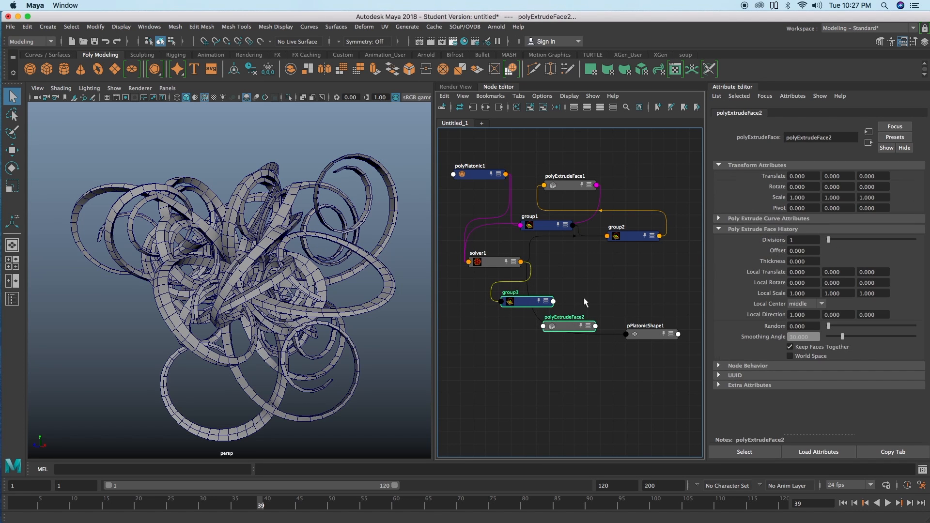
pyautogui.rightClick(593, 287)
pyautogui.moveTo(624, 298)
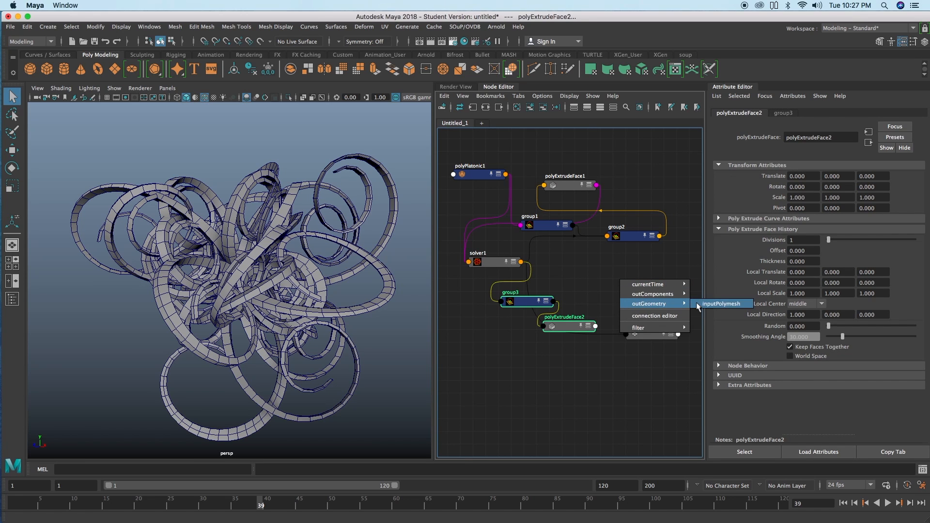
pyautogui.click(697, 298)
# Step: Connect polyExtrudeFace2's output to pPlatonicShape1's inMesh
pyautogui.moveTo(573, 322); pyautogui.dragTo(575, 326)
pyautogui.keyDown('shift'); pyautogui.click(647, 334); pyautogui.keyUp('shift')
pyautogui.rightClick(625, 291)
pyautogui.moveTo(646, 296)
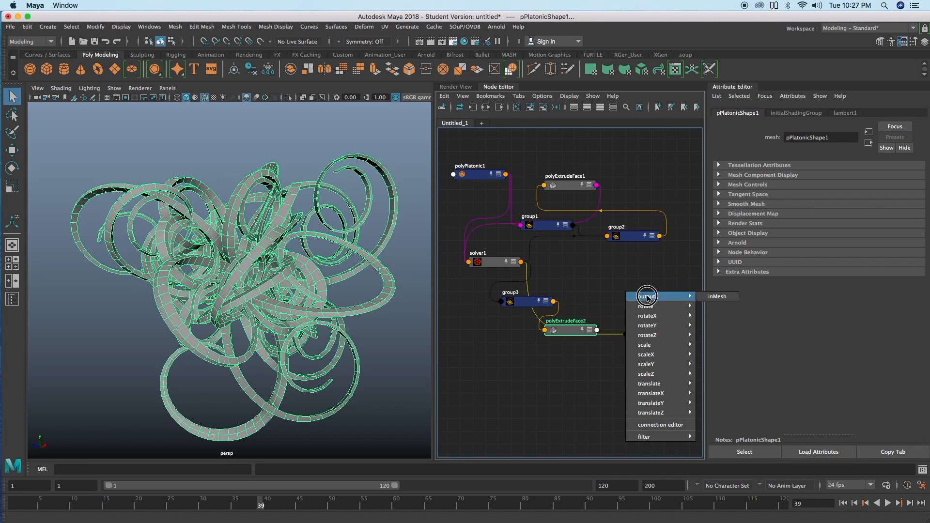
pyautogui.click(705, 296)
# Step: Set polyExtrudeFace2's Local Translate Z to 0.140 and turn off Keep Faces Together
pyautogui.click(581, 321)
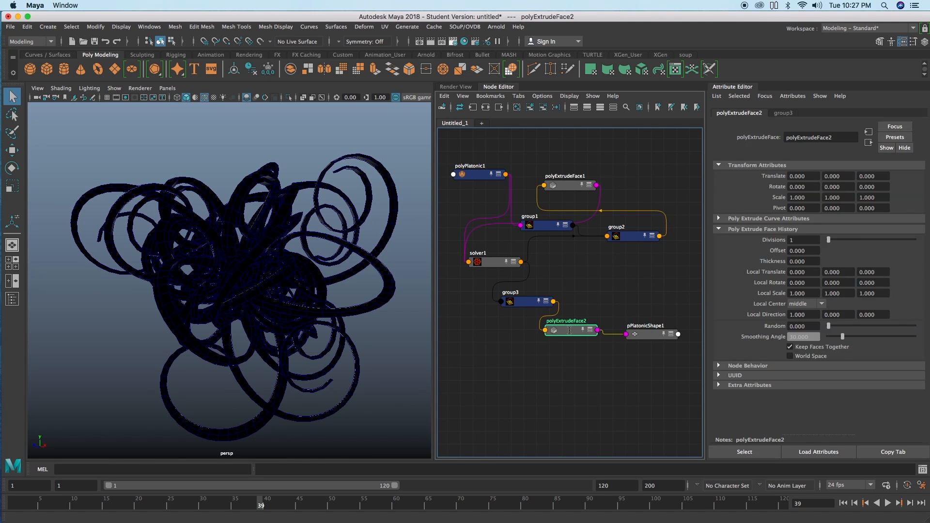
pyautogui.keyDown('ctrl'); pyautogui.moveTo(869, 272); pyautogui.dragTo(878, 273); pyautogui.keyUp('ctrl')
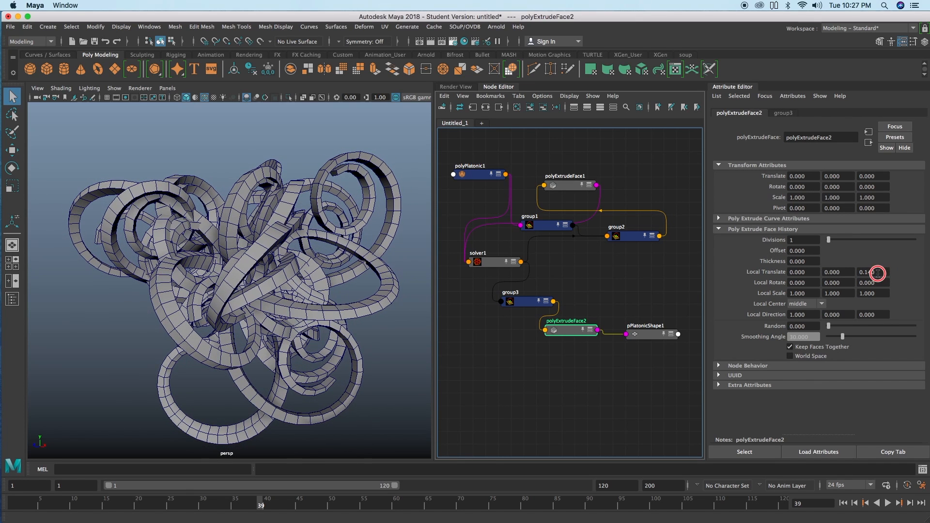
pyautogui.click(789, 346)
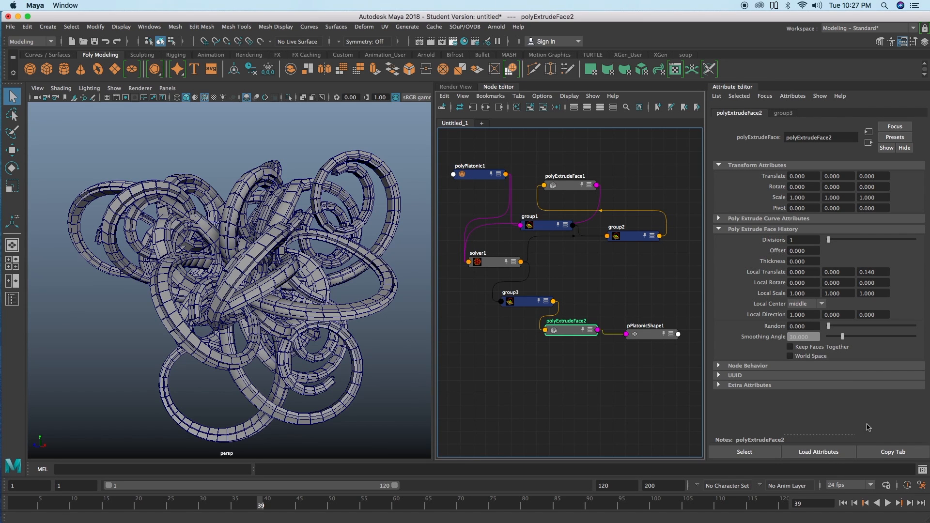
# Step: Replay the simulation from the first frame to about frame 25 and examine the extruded tentacle faces up close
pyautogui.click(843, 503)
pyautogui.click(887, 503)
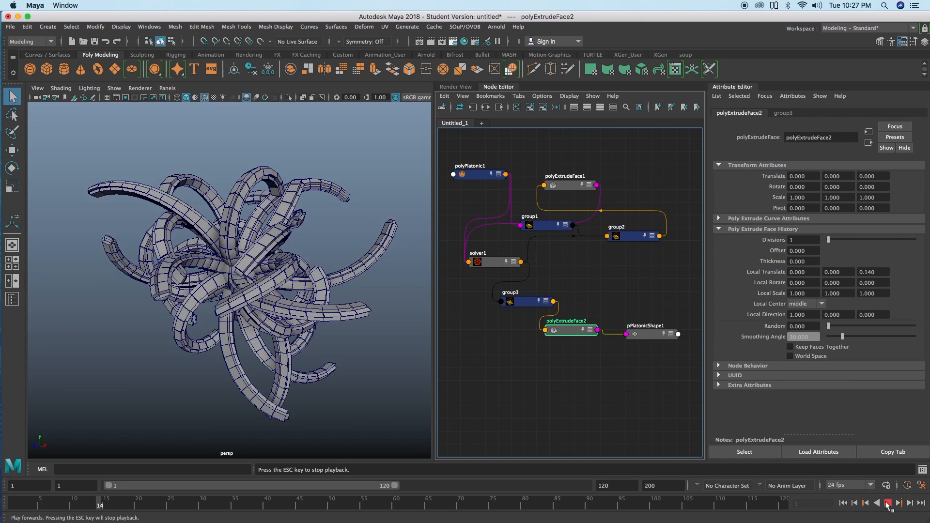
pyautogui.press('Escape')
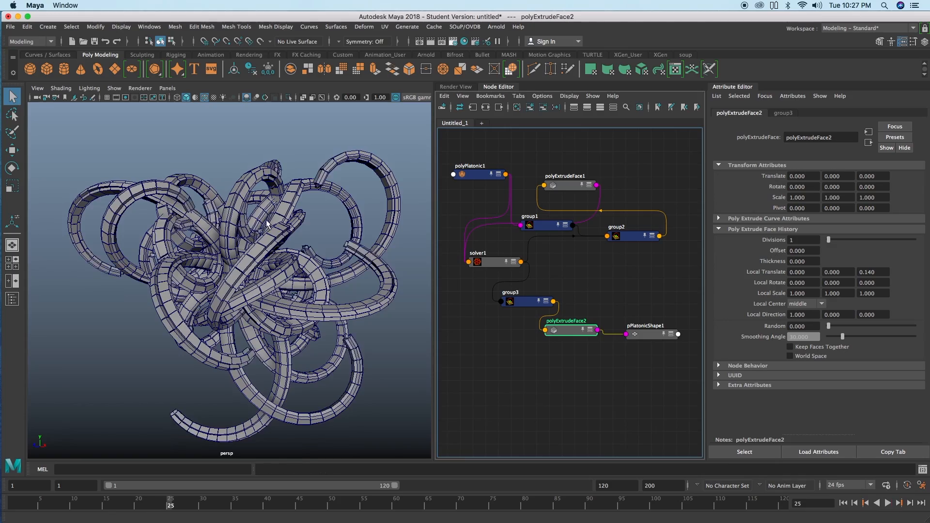
pyautogui.scroll(5, 347, 210)
pyautogui.keyDown('alt'); pyautogui.moveTo(347, 210); pyautogui.dragTo(317, 200); pyautogui.keyUp('alt')
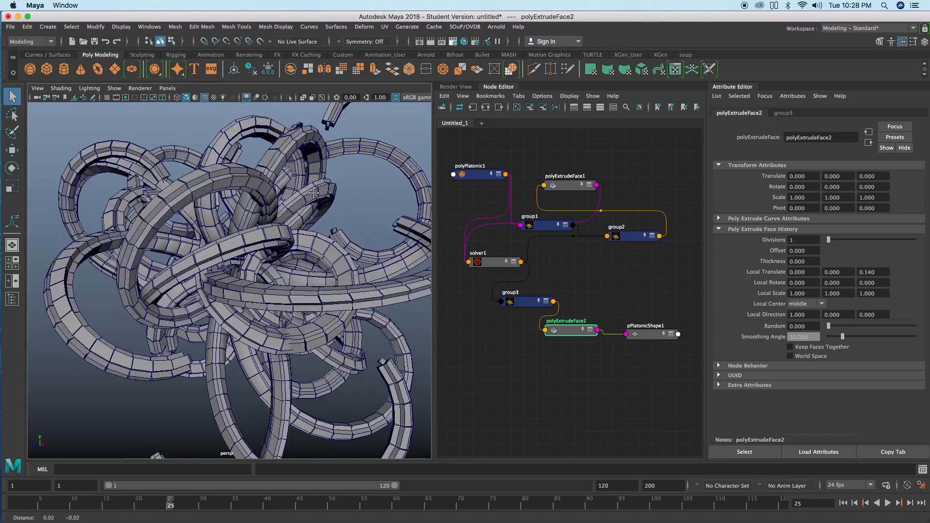
pyautogui.keyDown('alt'); pyautogui.moveTo(317, 200); pyautogui.dragTo(271, 179, button='middle'); pyautogui.keyUp('alt')
# Step: Set polyExtrudeFace2's Local Translate Z to 0.470 and Local Scale to 0.850, 0.500, 0.630, and replay the simulation from the first frame
pyautogui.moveTo(877, 274)
pyautogui.keyDown('ctrl'); pyautogui.mouseDown()
pyautogui.moveTo(907, 273)
pyautogui.moveTo(893, 274)
pyautogui.mouseUp(); pyautogui.keyUp('ctrl')
pyautogui.keyDown('ctrl'); pyautogui.moveTo(802, 293); pyautogui.dragTo(881, 291); pyautogui.keyUp('ctrl')
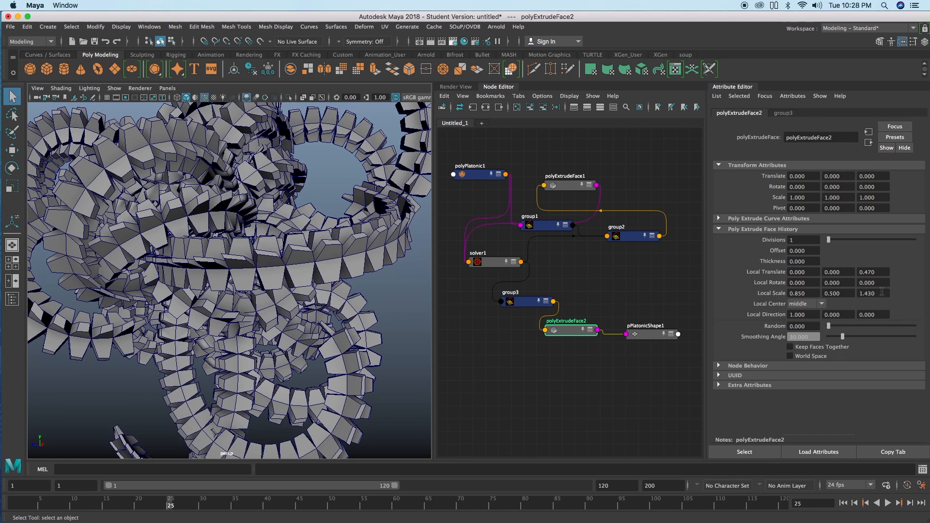
pyautogui.keyDown('ctrl'); pyautogui.moveTo(887, 293); pyautogui.dragTo(854, 294); pyautogui.keyUp('ctrl')
pyautogui.scroll(-10, 291, 331)
pyautogui.keyDown('alt'); pyautogui.moveTo(291, 332); pyautogui.dragTo(324, 334); pyautogui.keyUp('alt')
pyautogui.click(842, 503)
pyautogui.click(887, 503)
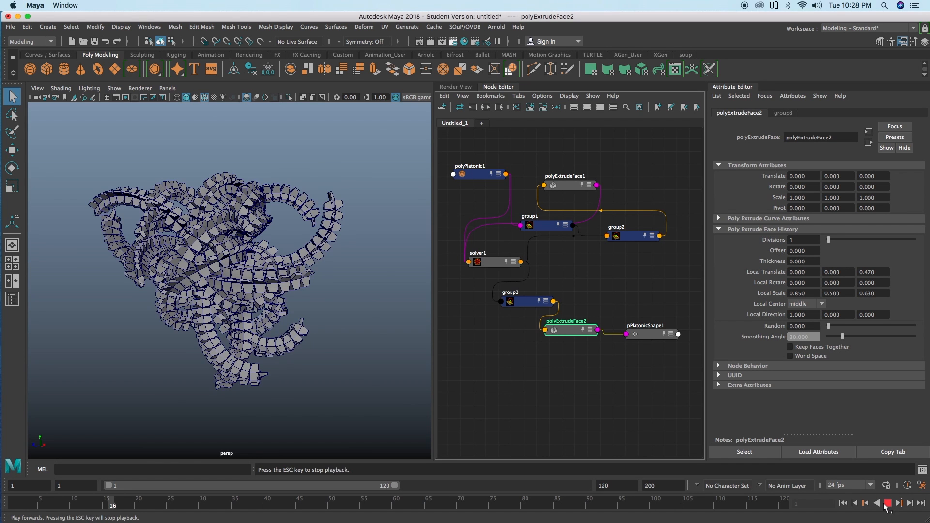
# Step: Hide the wireframe overlay on the shaded model and set polyExtrudeFace2's Local Translate Z to 1.050
pyautogui.click(204, 98)
pyautogui.scroll(5, 255, 203)
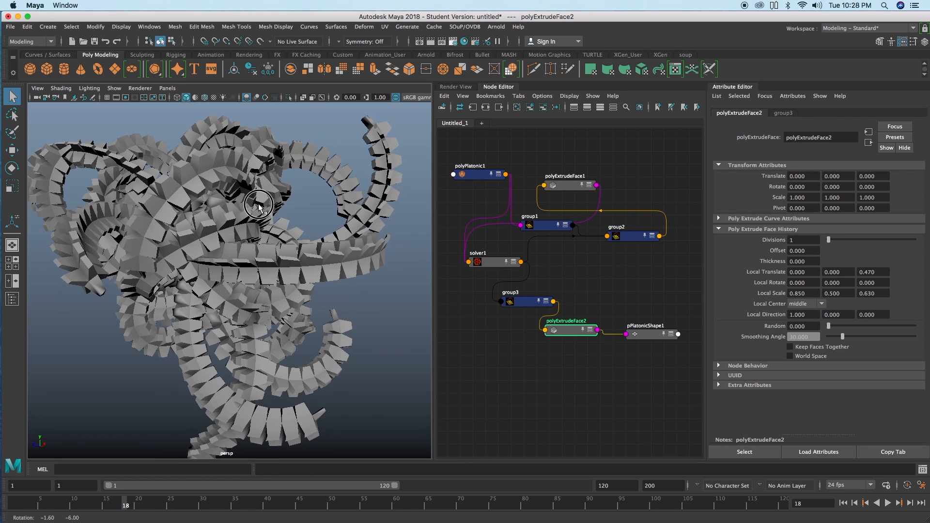
pyautogui.click(561, 331)
pyautogui.keyDown('ctrl'); pyautogui.moveTo(856, 274); pyautogui.dragTo(894, 272); pyautogui.keyUp('ctrl')
pyautogui.scroll(-5, 389, 286)
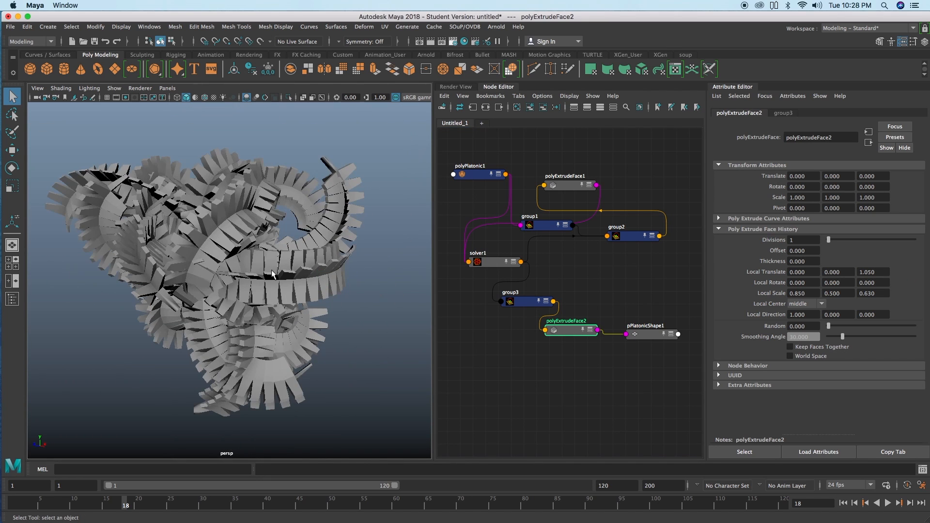
# Step: Assign a new Ramp Shader material to the tentacle mesh pPlatonic1
pyautogui.click(271, 274)
pyautogui.rightClick(274, 272)
pyautogui.moveTo(273, 271); pyautogui.dragTo(271, 484, button='right')
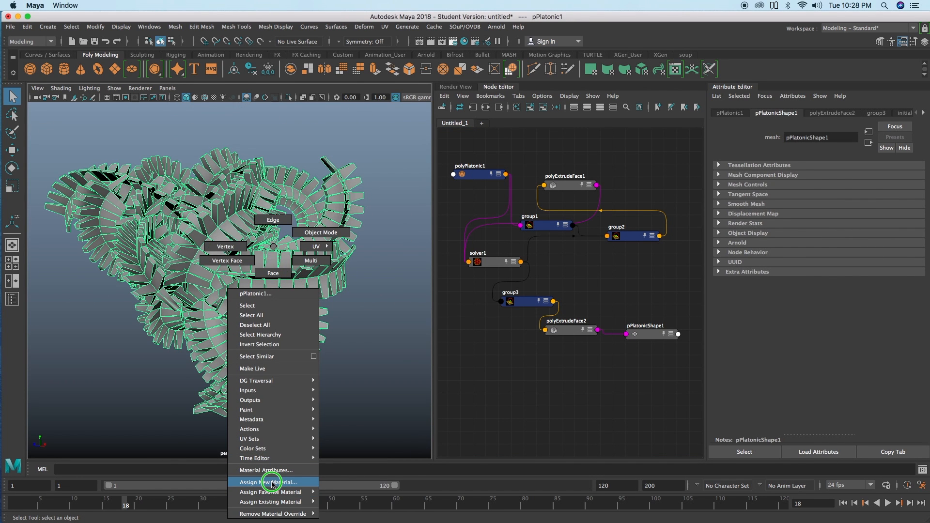
pyautogui.moveTo(272, 484); pyautogui.dragTo(272, 484, button='right')
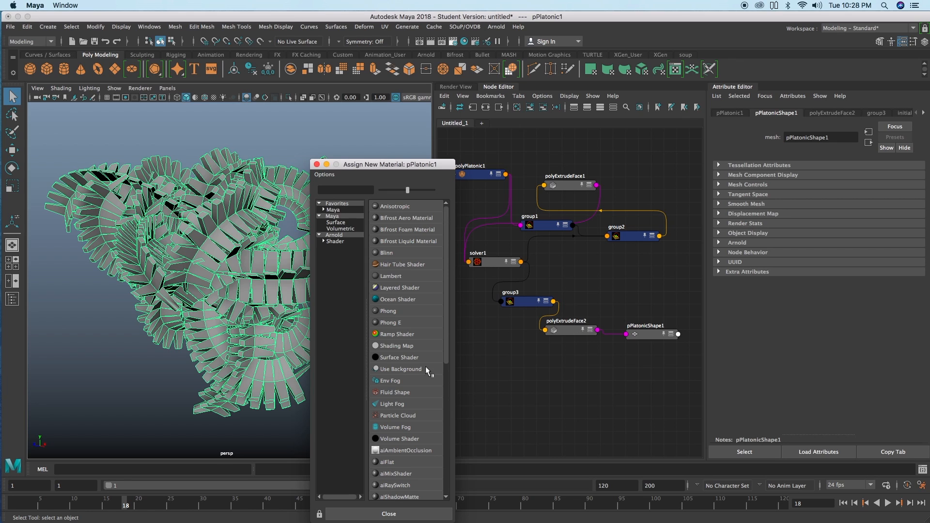
pyautogui.scroll(-5, 398, 362)
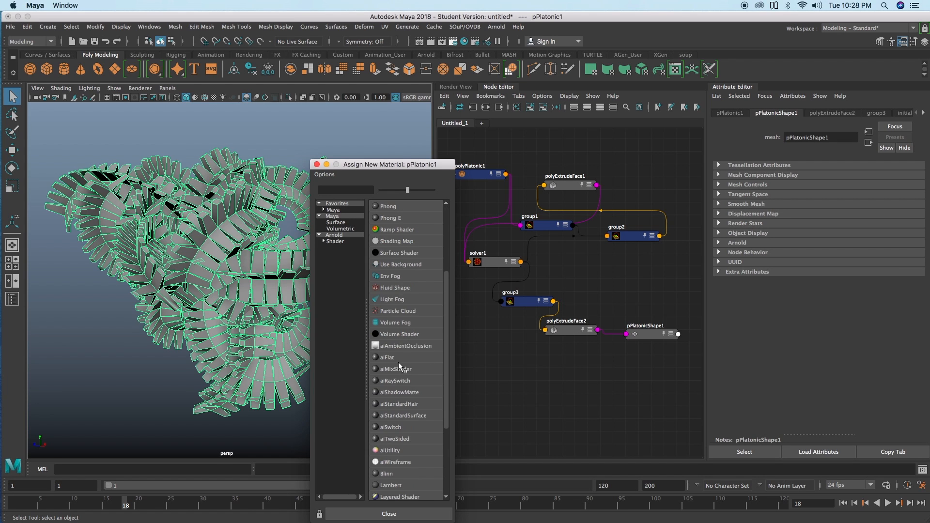
pyautogui.scroll(5, 398, 362)
pyautogui.scroll(-5, 401, 339)
pyautogui.scroll(5, 401, 339)
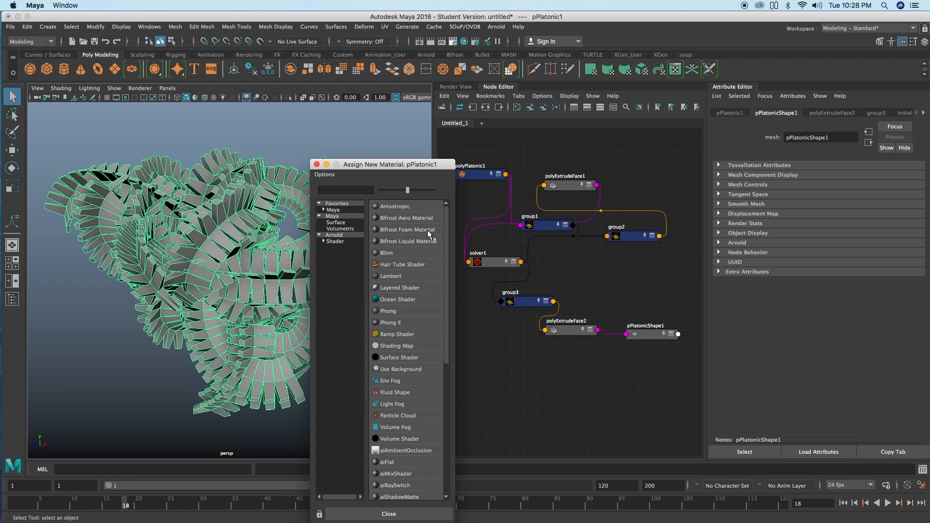
pyautogui.click(390, 334)
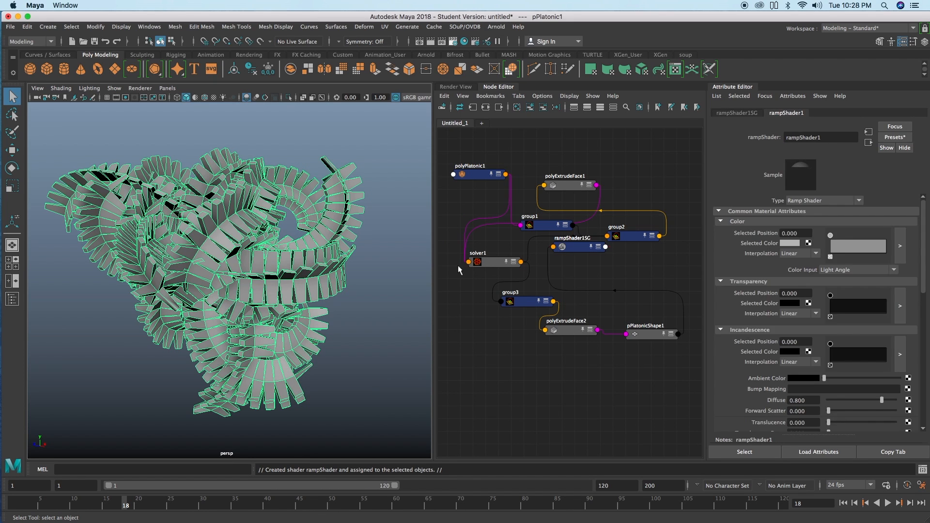
# Step: Set the ramp shader's Color Input to Facing Angle and color its first stop yellow and its second stop magenta
pyautogui.click(843, 270)
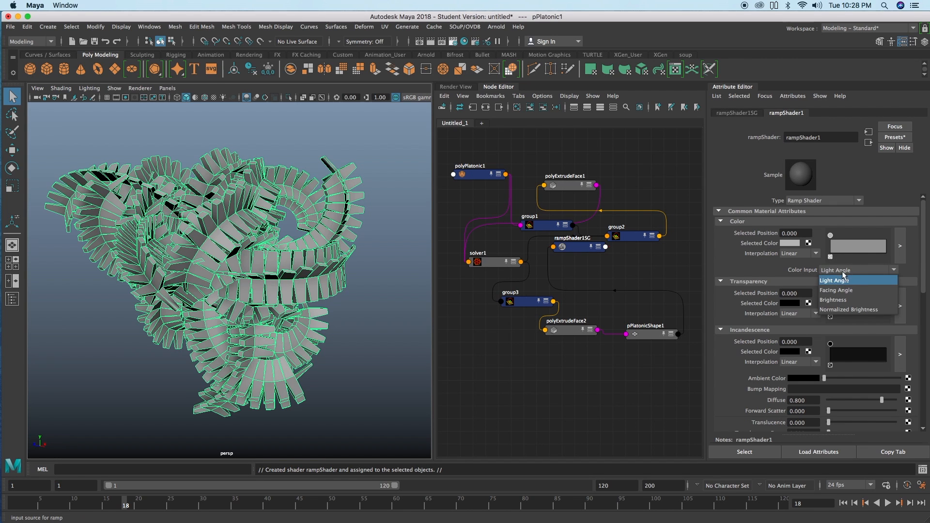
pyautogui.click(850, 288)
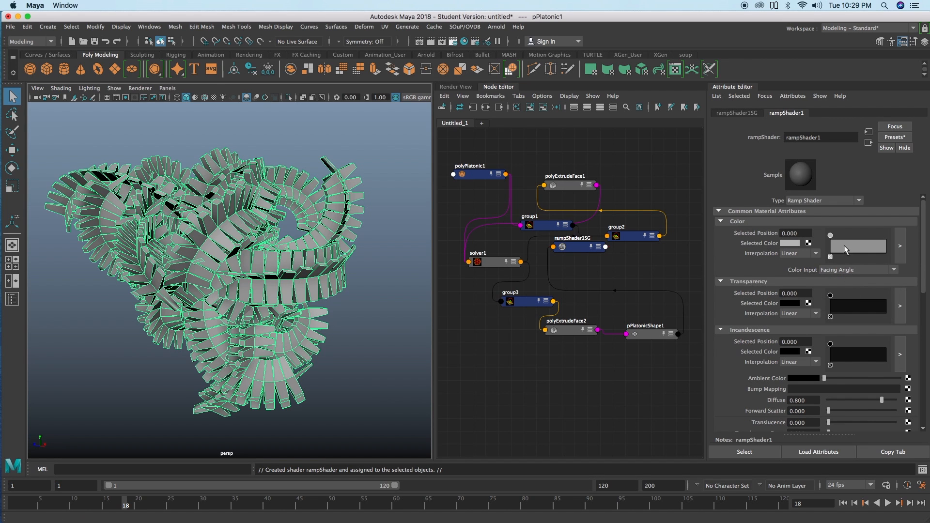
pyautogui.click(799, 243)
pyautogui.click(794, 222)
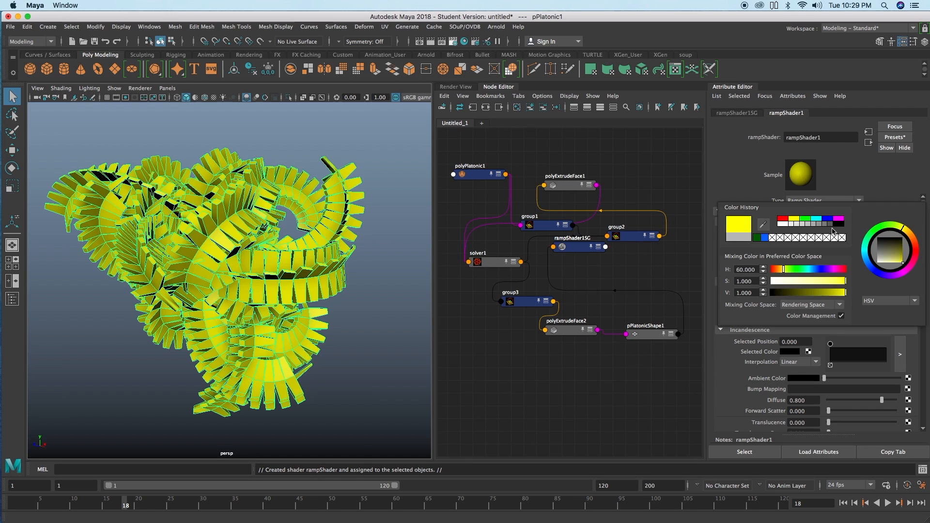
pyautogui.click(792, 243)
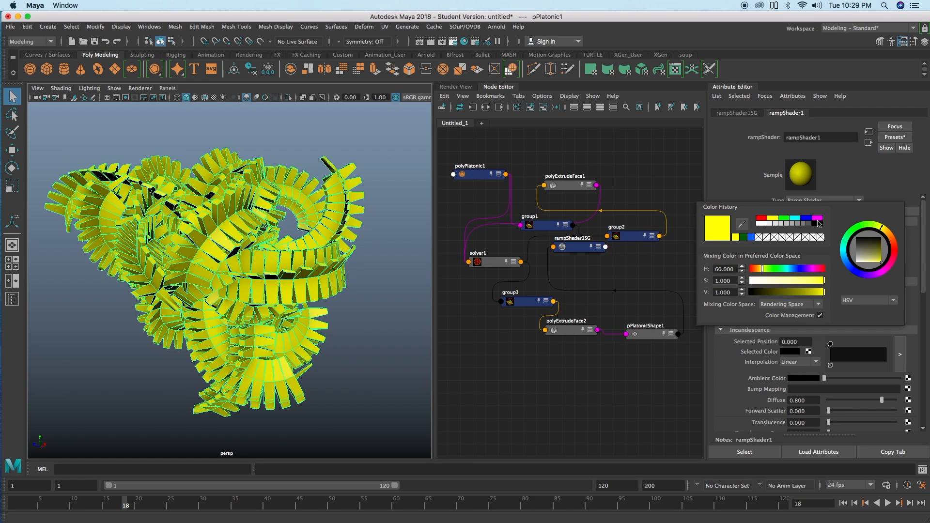
pyautogui.click(817, 218)
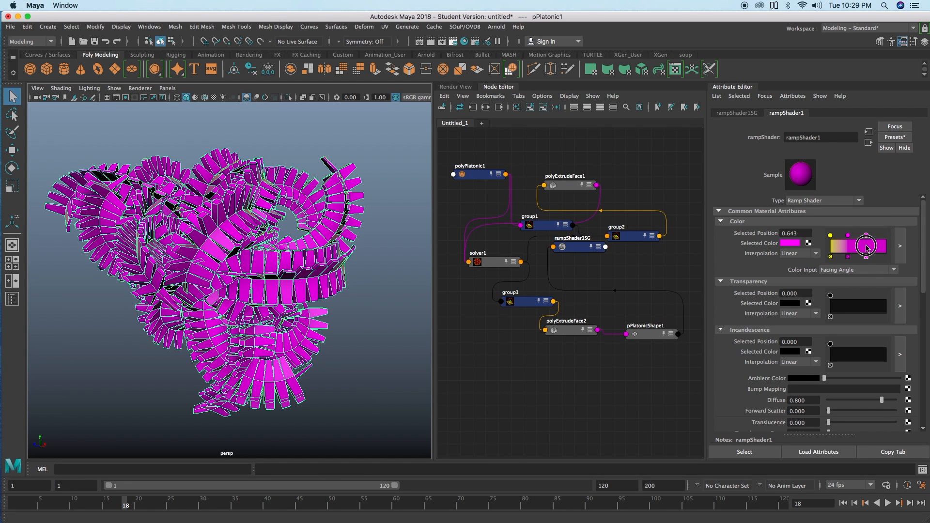
# Step: Add a red stop at position 0.643 and a blue stop at 0.861 to the color ramp, and shift the yellow and magenta stops toward them
pyautogui.click(785, 245)
pyautogui.click(791, 222)
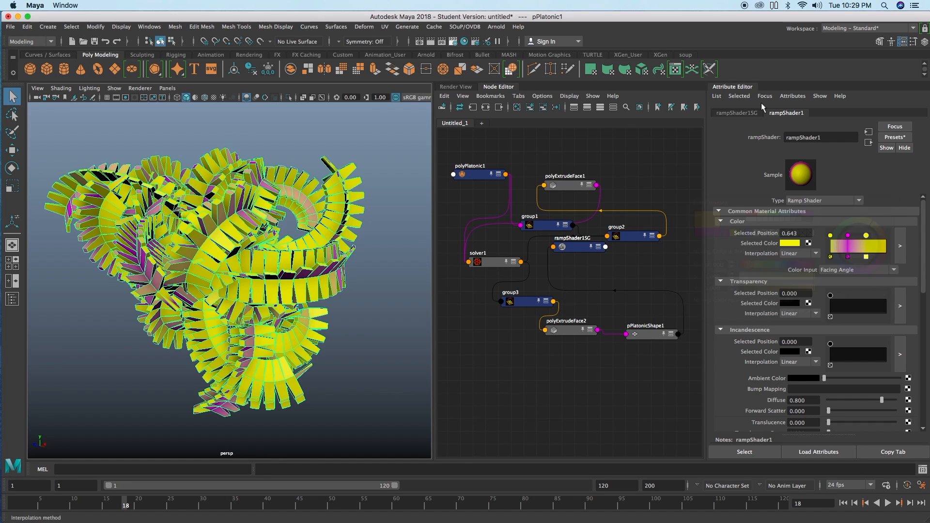
pyautogui.click(786, 246)
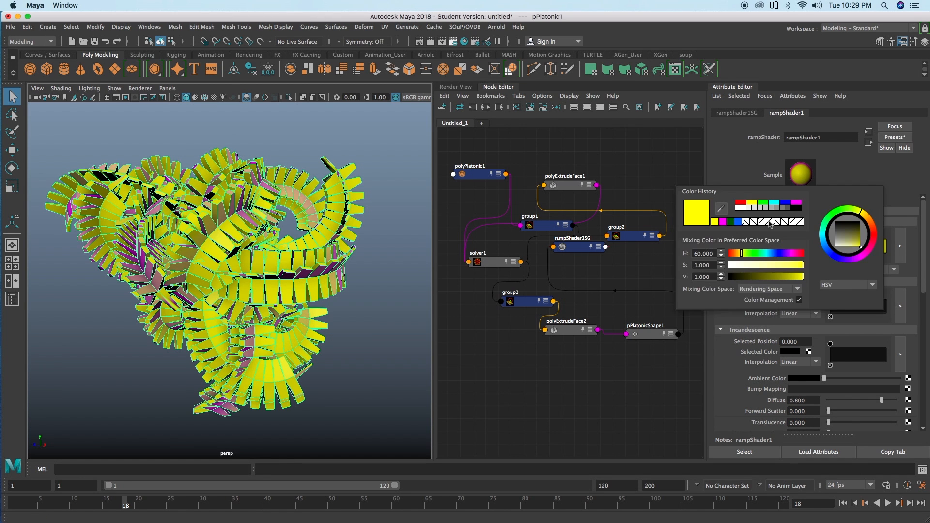
pyautogui.click(739, 207)
pyautogui.click(879, 248)
pyautogui.click(789, 243)
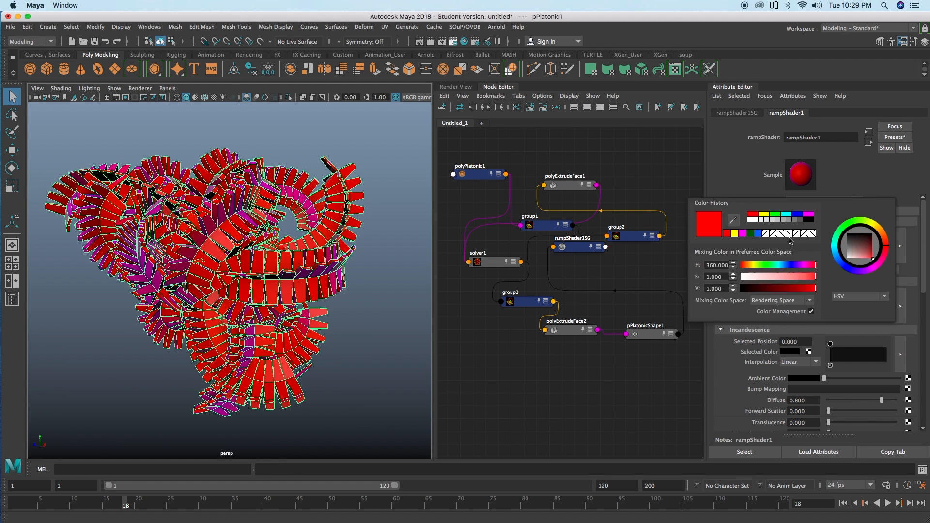
pyautogui.click(797, 214)
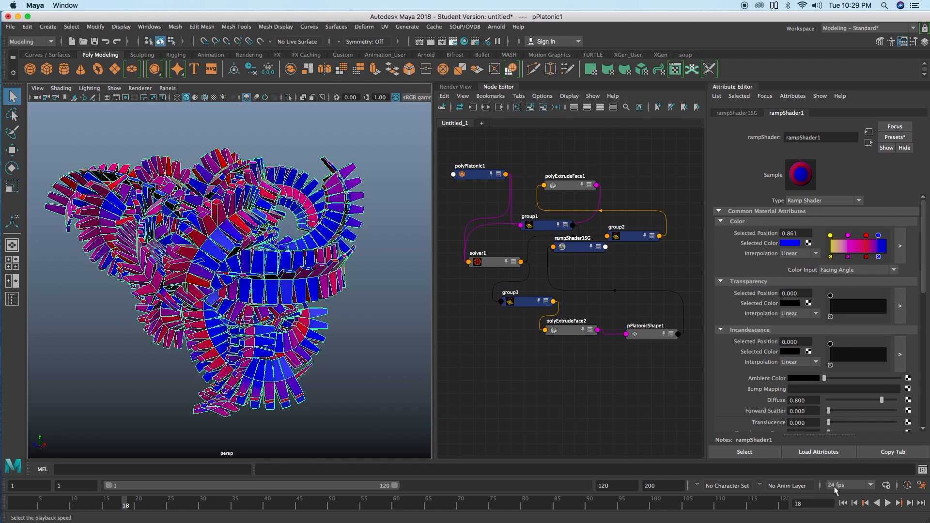
pyautogui.moveTo(831, 236); pyautogui.dragTo(854, 235)
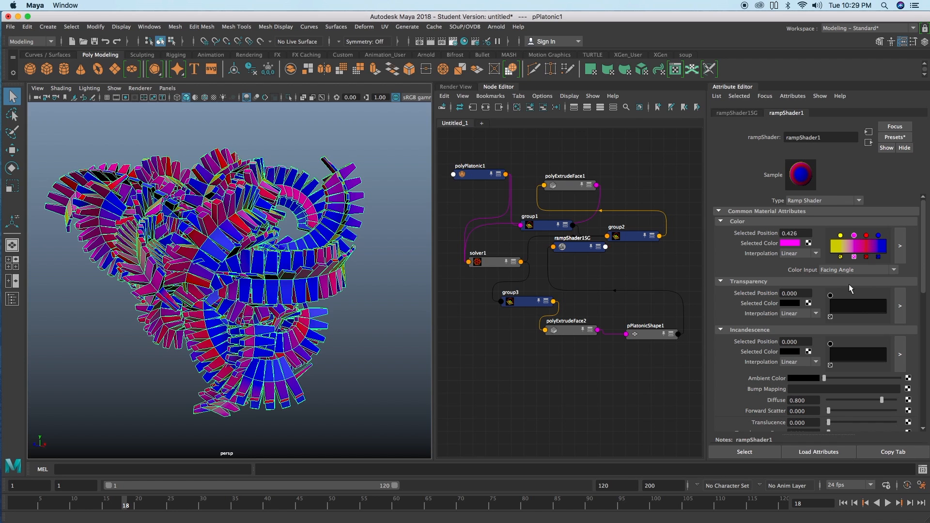
# Step: Replay the simulation from the first frame to about frame 35 and examine the colored tentacles from several angles
pyautogui.click(843, 503)
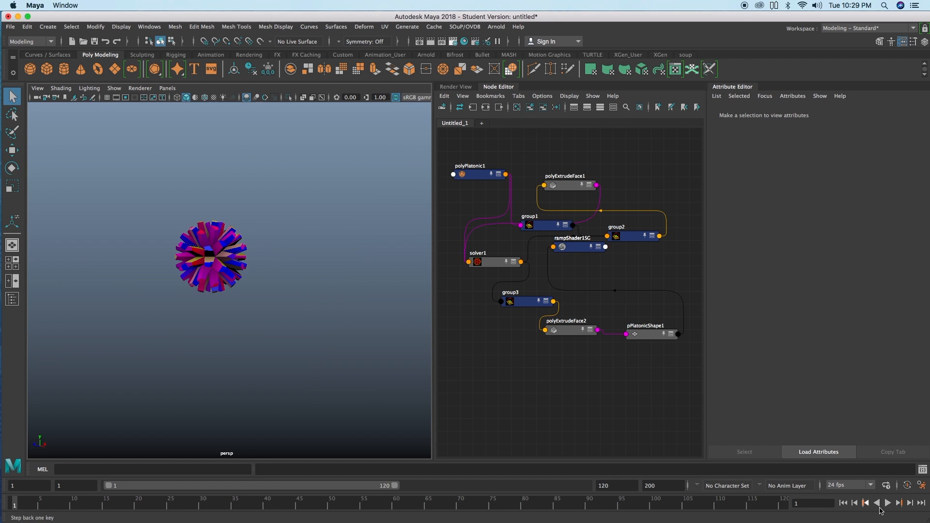
pyautogui.click(888, 503)
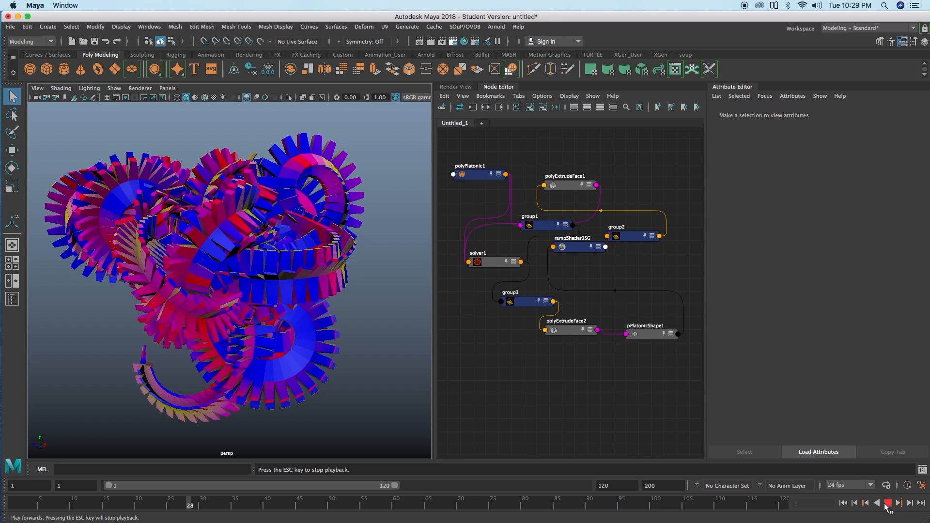
pyautogui.click(885, 504)
pyautogui.keyDown('alt'); pyautogui.moveTo(197, 143); pyautogui.dragTo(189, 229); pyautogui.keyUp('alt')
pyautogui.keyDown('alt'); pyautogui.moveTo(189, 229); pyautogui.dragTo(245, 233, button='right'); pyautogui.keyUp('alt')
pyautogui.keyDown('alt'); pyautogui.moveTo(245, 233); pyautogui.dragTo(249, 228); pyautogui.keyUp('alt')
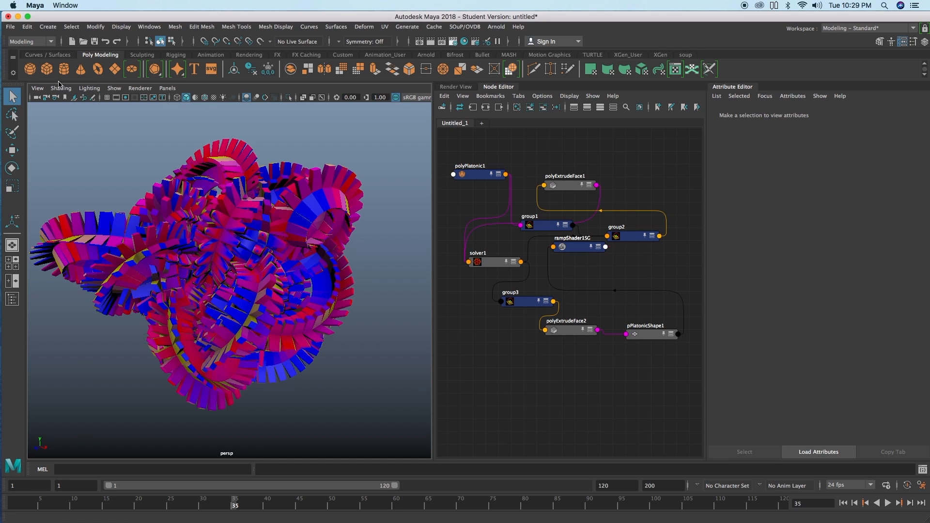
# Step: Start a new empty scene
pyautogui.click(72, 41)
pyautogui.click(458, 269)
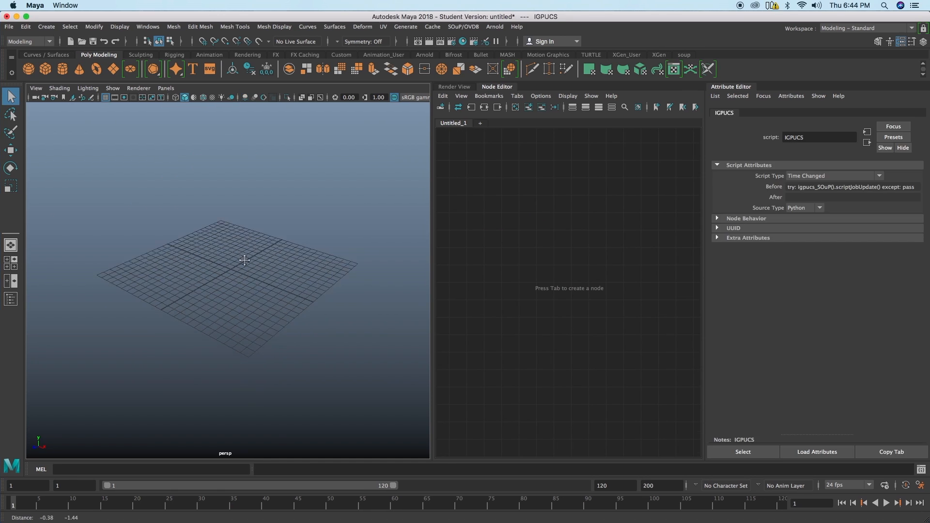
pyautogui.keyDown('alt'); pyautogui.moveTo(244, 258); pyautogui.dragTo(248, 267); pyautogui.keyUp('alt')
pyautogui.scroll(3, 247, 266)
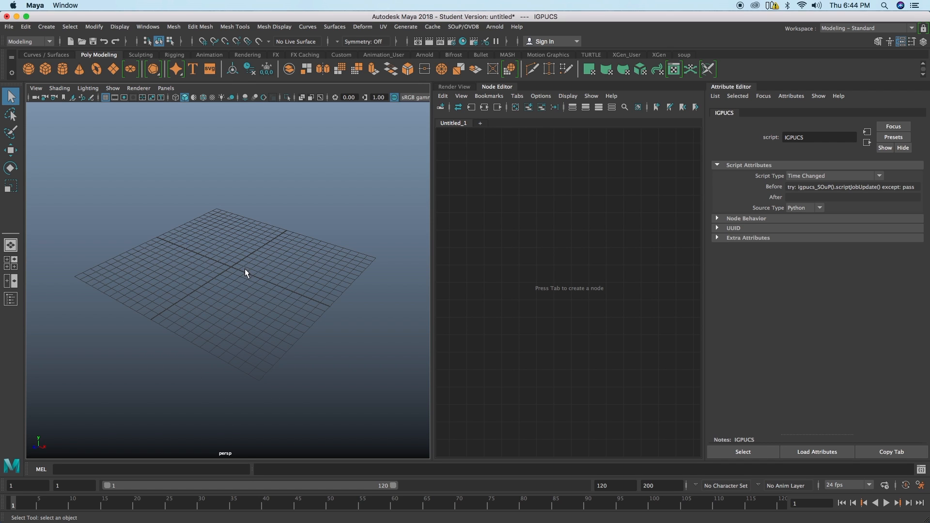
# Step: Create a polygon disc at the center of the grid and frame it in the perspective view
pyautogui.keyDown('alt'); pyautogui.moveTo(245, 270); pyautogui.dragTo(241, 271, button='middle'); pyautogui.keyUp('alt')
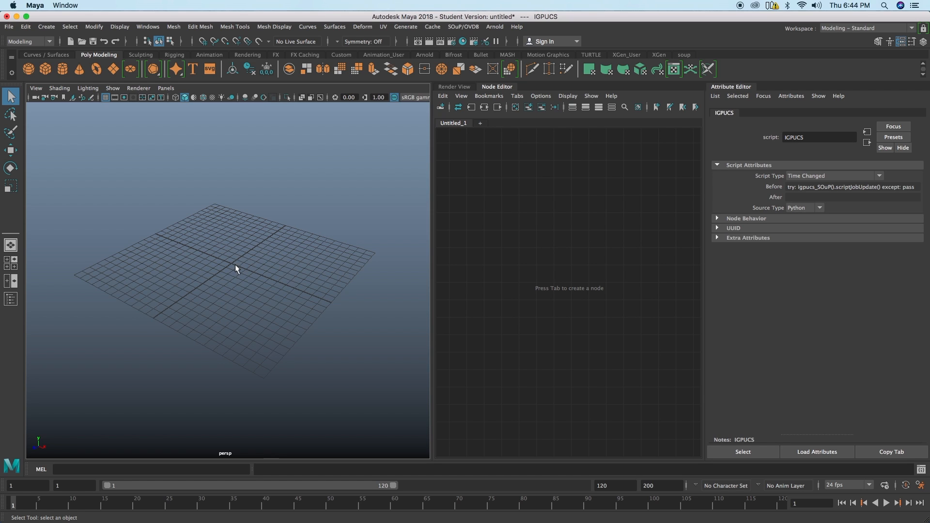
pyautogui.keyDown('shift'); pyautogui.rightClick(235, 264); pyautogui.keyUp('shift')
pyautogui.keyDown('shift'); pyautogui.moveTo(236, 267); pyautogui.dragTo(232, 317, button='right'); pyautogui.keyUp('shift')
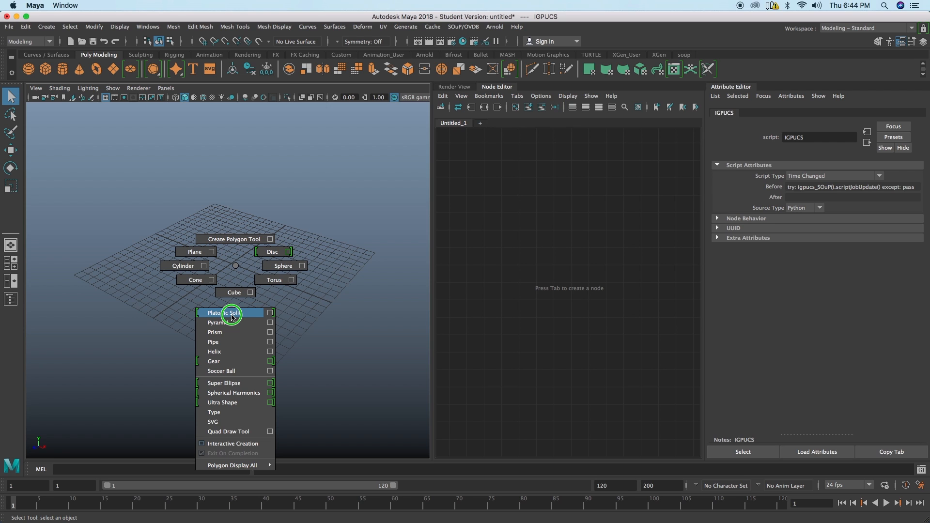
pyautogui.keyDown('shift'); pyautogui.moveTo(232, 317); pyautogui.dragTo(274, 255, button='right'); pyautogui.keyUp('shift')
pyautogui.keyDown('alt'); pyautogui.moveTo(264, 266); pyautogui.dragTo(242, 283); pyautogui.keyUp('alt')
pyautogui.keyDown('alt'); pyautogui.moveTo(348, 294); pyautogui.dragTo(436, 286, button='right'); pyautogui.keyUp('alt')
pyautogui.keyDown('alt'); pyautogui.moveTo(272, 284); pyautogui.dragTo(237, 299); pyautogui.keyUp('alt')
pyautogui.keyDown('alt'); pyautogui.moveTo(242, 296); pyautogui.dragTo(207, 279, button='right'); pyautogui.keyUp('alt')
pyautogui.keyDown('alt'); pyautogui.moveTo(207, 279); pyautogui.dragTo(206, 271); pyautogui.keyUp('alt')
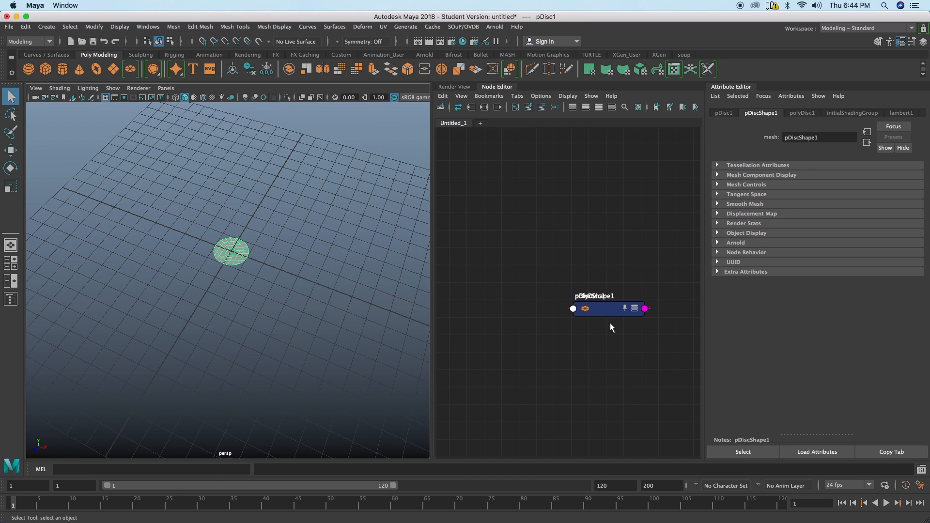
# Step: Spread out the polyDisc1 and pDiscShape1 nodes, show wireframe on shaded surfaces, and set polyDisc1's Subdivisions to 1
pyautogui.moveTo(601, 308); pyautogui.dragTo(482, 177)
pyautogui.moveTo(590, 307); pyautogui.dragTo(591, 323)
pyautogui.click(486, 179)
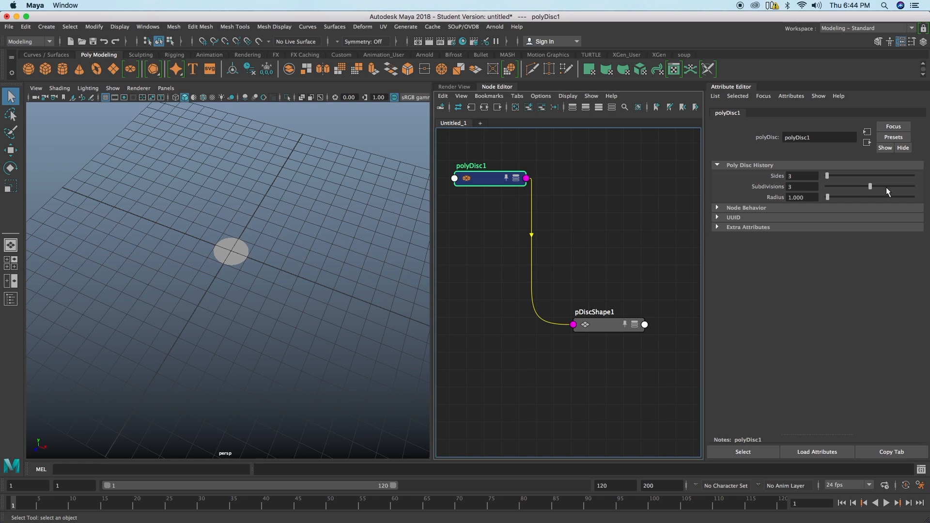
pyautogui.moveTo(871, 187); pyautogui.dragTo(855, 187)
pyautogui.click(202, 99)
pyautogui.moveTo(837, 189); pyautogui.dragTo(838, 190)
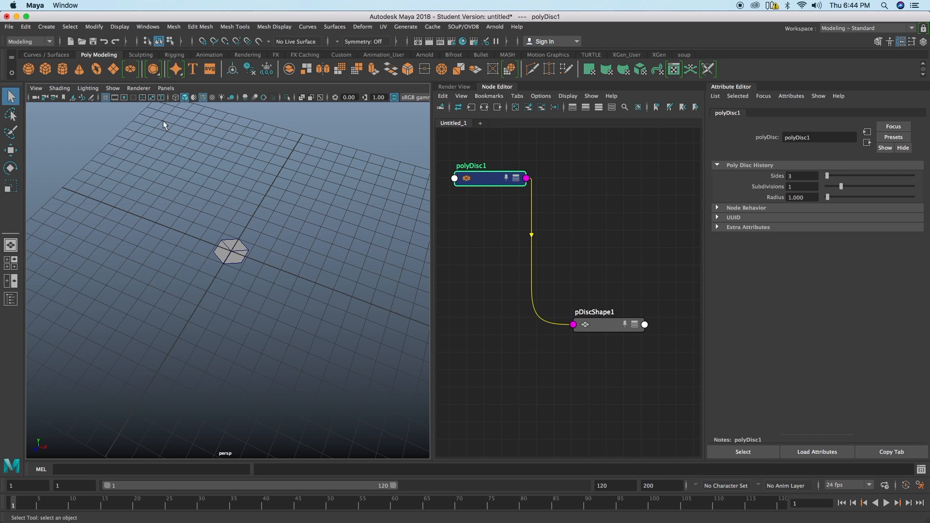
# Step: Hide the grid in the perspective view
pyautogui.click(105, 97)
pyautogui.keyDown('alt'); pyautogui.moveTo(172, 308); pyautogui.dragTo(212, 302); pyautogui.keyUp('alt')
pyautogui.keyDown('alt'); pyautogui.moveTo(212, 302); pyautogui.dragTo(182, 289, button='right'); pyautogui.keyUp('alt')
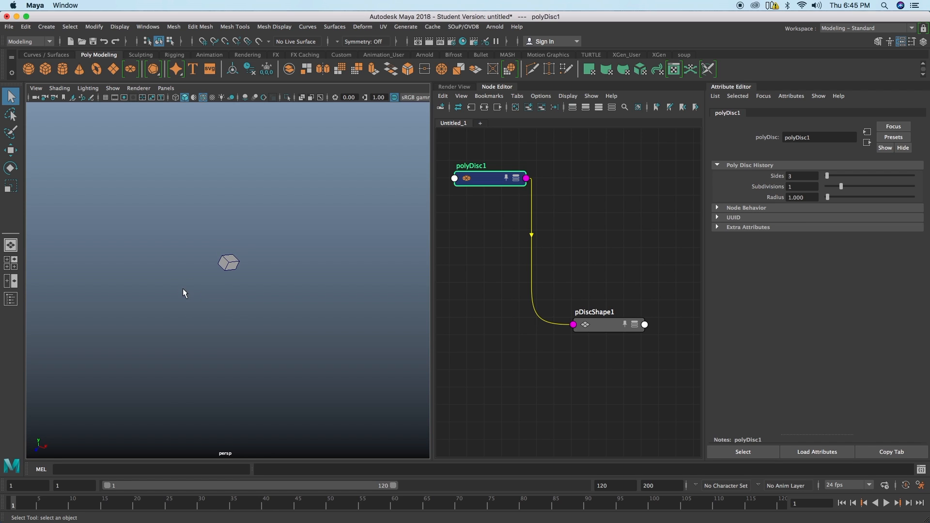
# Step: Add a SOuP solver node to pDiscShape1 and graph it between polyDisc1 and the shape node
pyautogui.scroll(-1, 500, 309)
pyautogui.moveTo(591, 323); pyautogui.dragTo(598, 324)
pyautogui.click(463, 26)
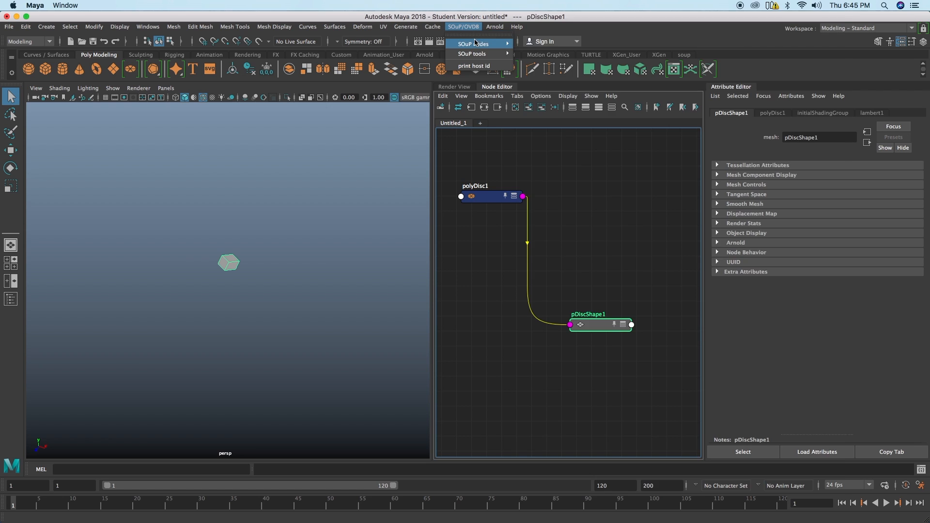
pyautogui.moveTo(484, 44)
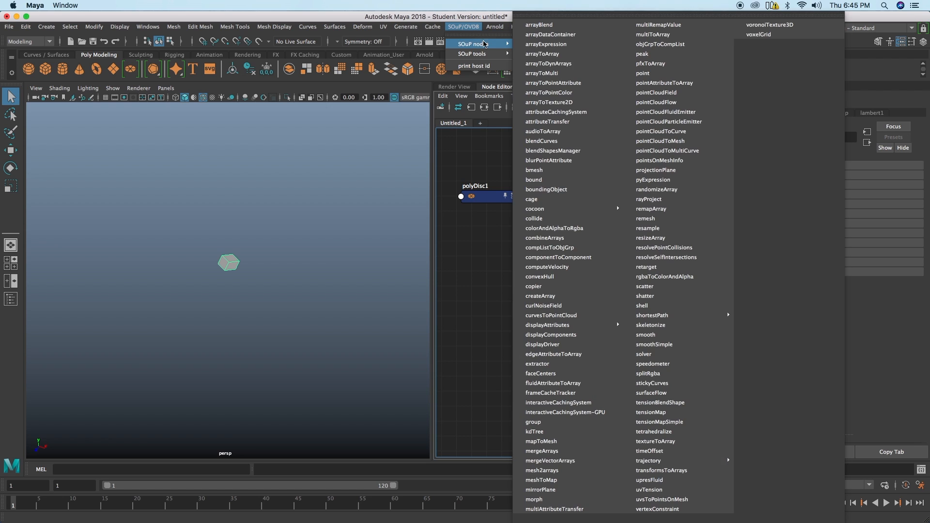
pyautogui.click(651, 353)
pyautogui.moveTo(609, 308); pyautogui.dragTo(484, 301)
pyautogui.click(543, 109)
pyautogui.moveTo(590, 311); pyautogui.dragTo(504, 270)
pyautogui.moveTo(599, 329); pyautogui.dragTo(597, 327)
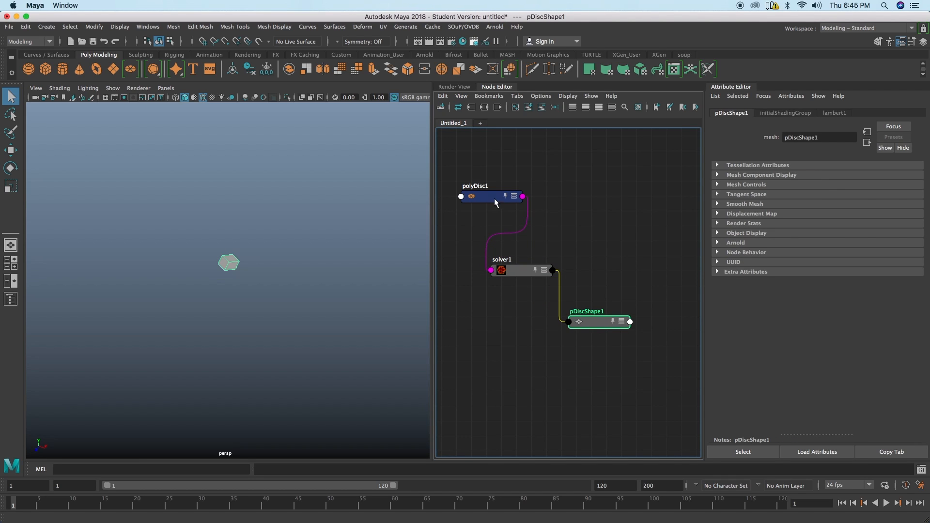
# Step: Space out the polyDisc1, solver1 and pDiscShape1 nodes in the graph and show solver1's attributes
pyautogui.moveTo(496, 202); pyautogui.dragTo(489, 191)
pyautogui.moveTo(525, 271); pyautogui.dragTo(530, 272)
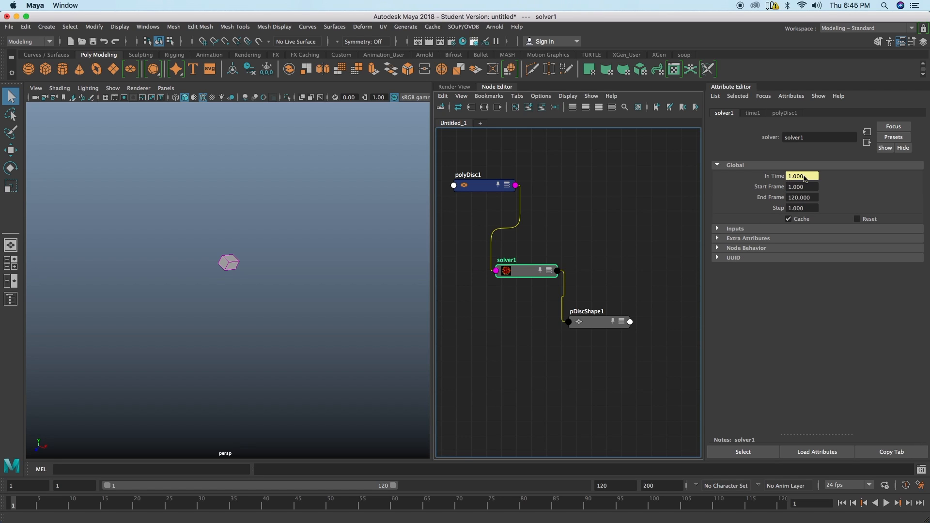
pyautogui.moveTo(589, 318); pyautogui.dragTo(593, 328)
pyautogui.moveTo(521, 271); pyautogui.dragTo(524, 279)
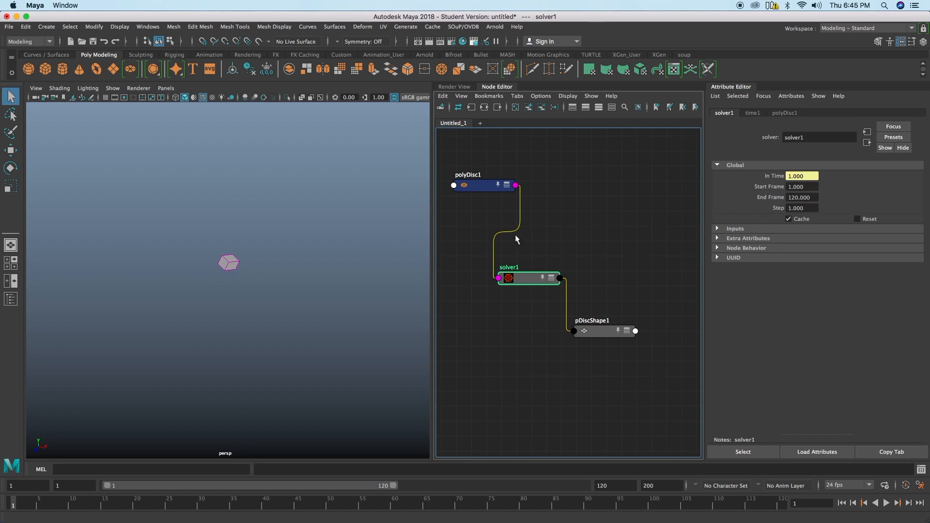
pyautogui.click(467, 27)
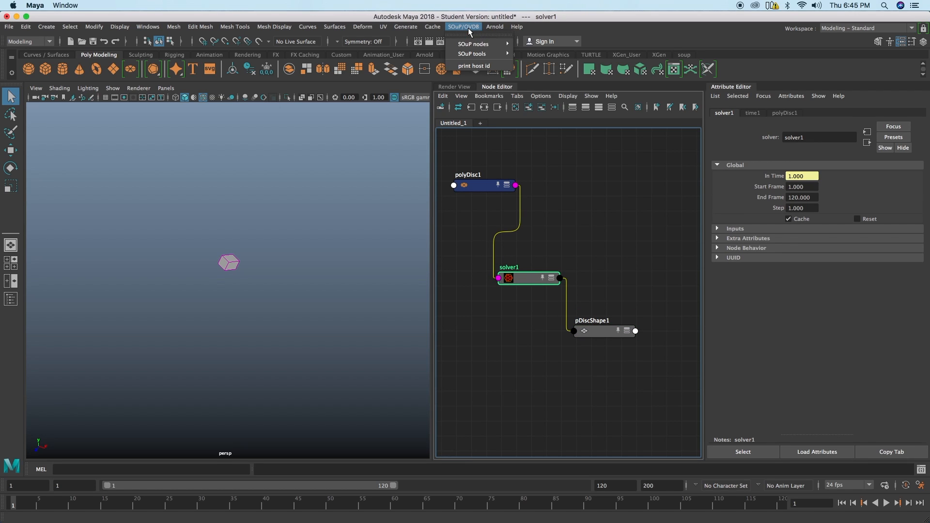
pyautogui.moveTo(477, 44)
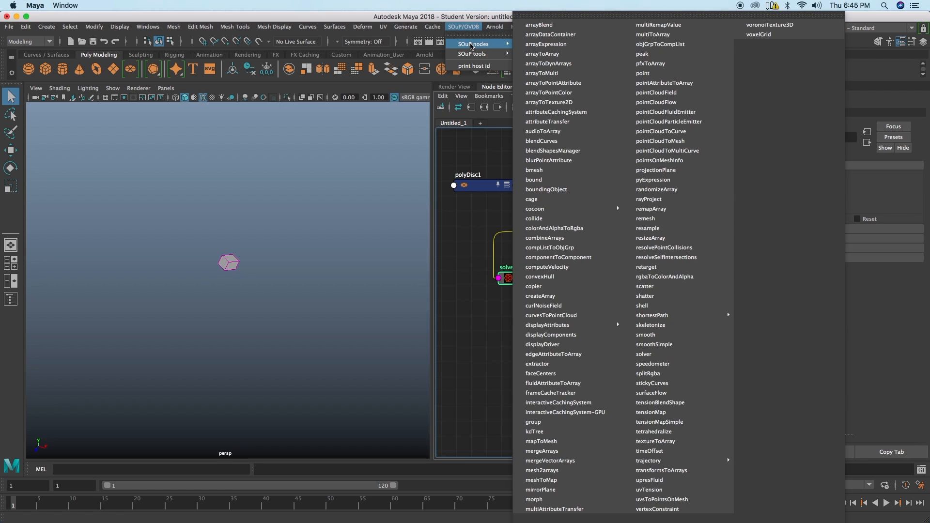
pyautogui.click(661, 227)
# Step: Deselect solver1, add a standalone SOuP resample node and place it above pDiscShape1 in the graph
pyautogui.click(553, 198)
pyautogui.click(463, 27)
pyautogui.moveTo(473, 44)
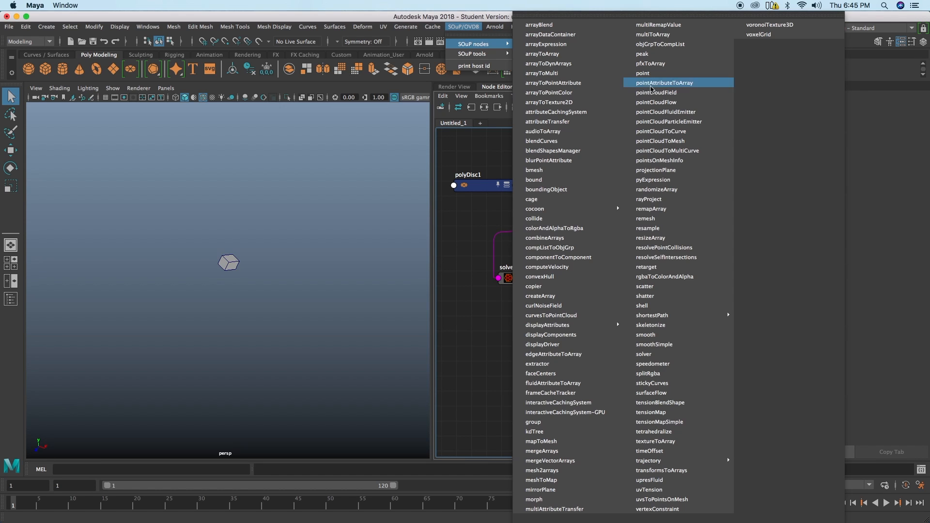
pyautogui.click(647, 228)
pyautogui.moveTo(599, 305); pyautogui.dragTo(619, 263)
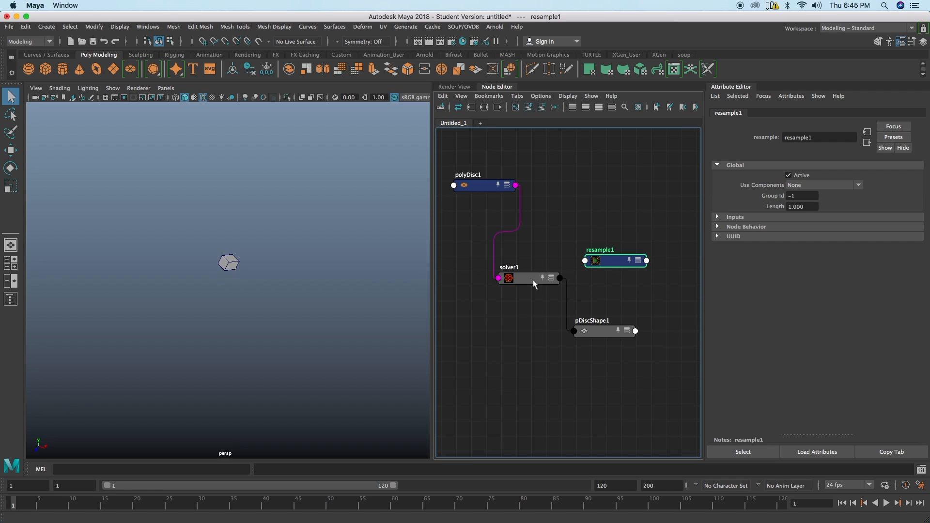
# Step: Adjust the spacing between solver1 and resample1 in the graph
pyautogui.moveTo(532, 280); pyautogui.dragTo(519, 283)
pyautogui.moveTo(608, 263); pyautogui.dragTo(612, 265)
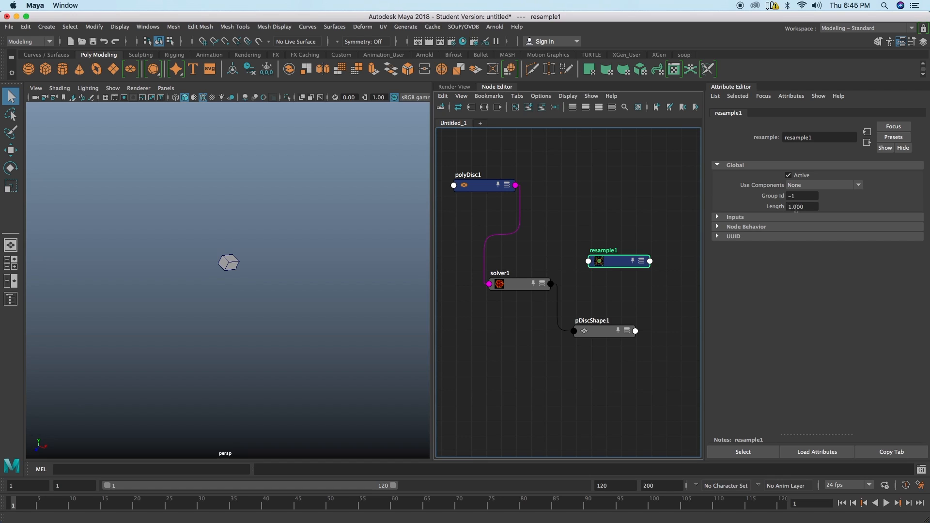
pyautogui.moveTo(623, 267); pyautogui.dragTo(621, 258)
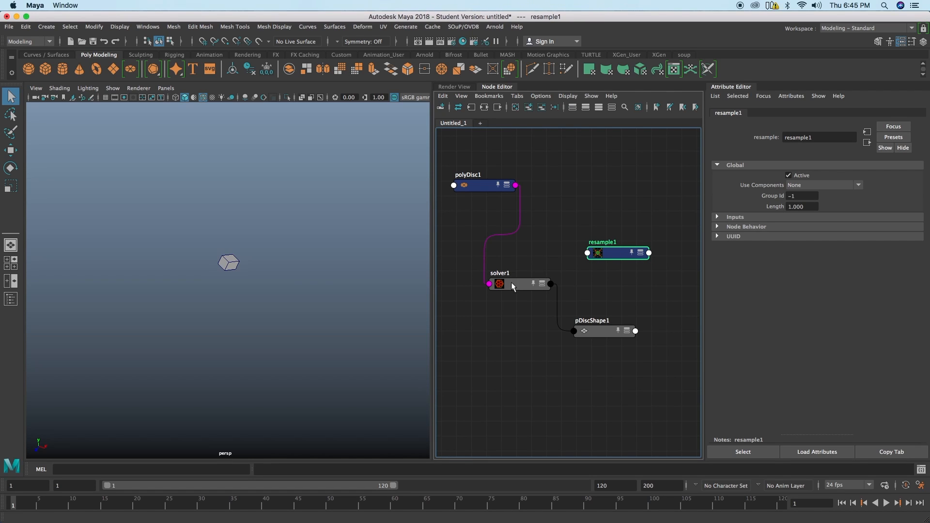
pyautogui.moveTo(512, 287); pyautogui.dragTo(516, 284)
# Step: With nothing selected, add a SOuP resolvePointCollisions node and place it above resample1
pyautogui.click(598, 214)
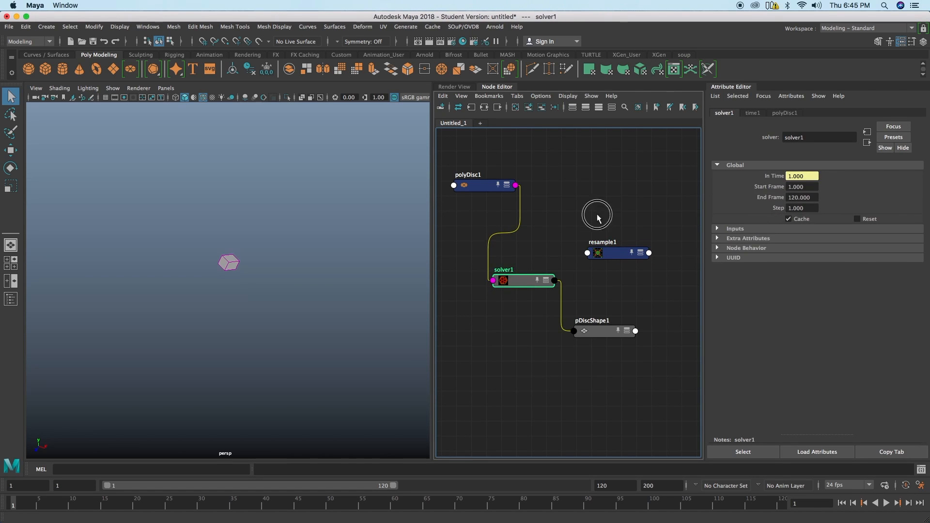
pyautogui.click(472, 27)
pyautogui.moveTo(478, 44)
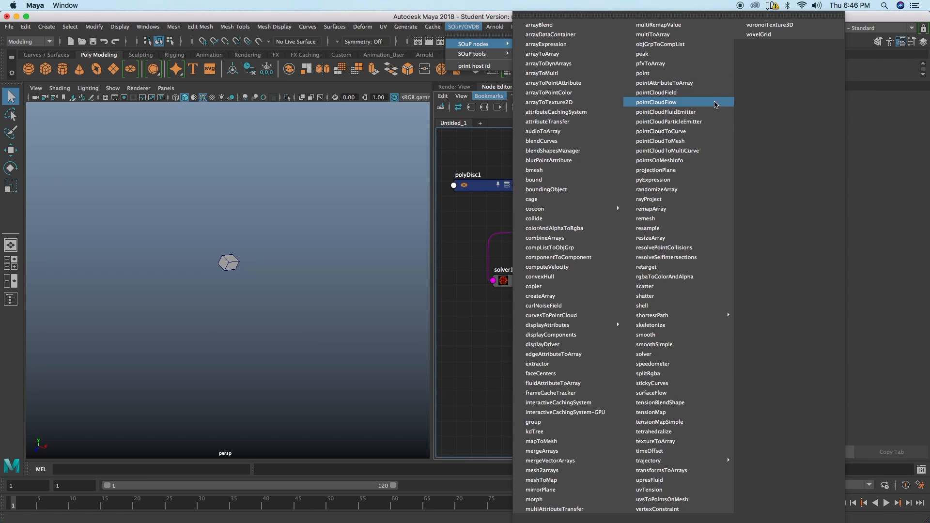
pyautogui.click(671, 248)
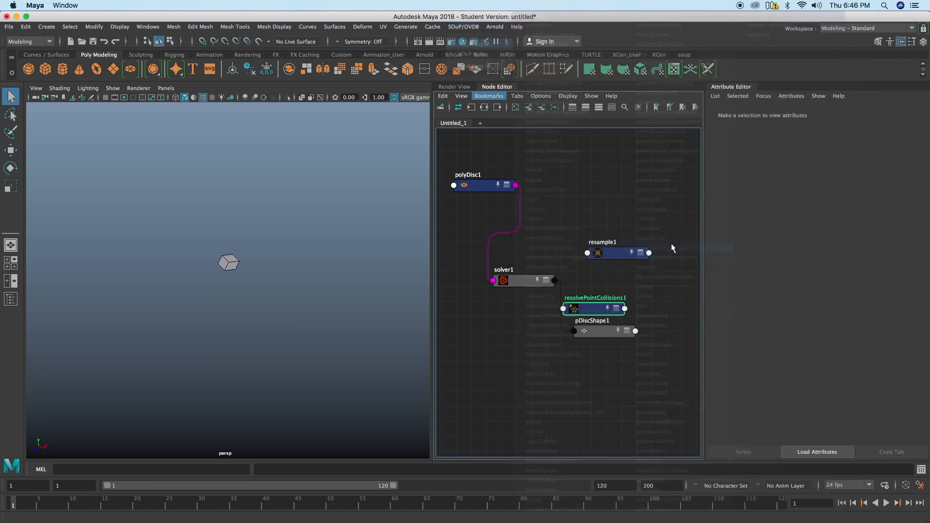
pyautogui.moveTo(593, 311); pyautogui.dragTo(580, 220)
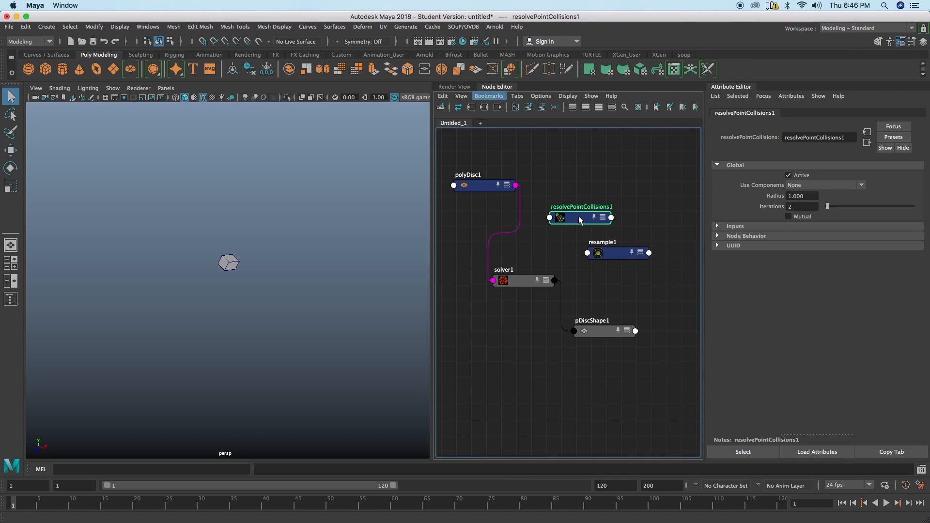
# Step: Rearrange resample1, solver1 and resolvePointCollisions1 to leave room for their connections
pyautogui.moveTo(609, 251); pyautogui.dragTo(617, 251)
pyautogui.moveTo(531, 282); pyautogui.dragTo(532, 271)
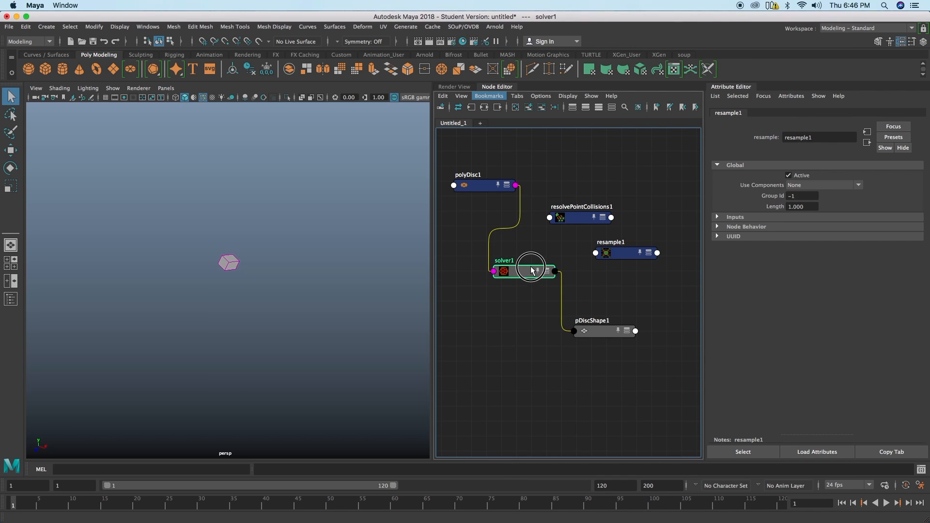
pyautogui.moveTo(579, 221); pyautogui.dragTo(577, 223)
pyautogui.scroll(-2, 541, 237)
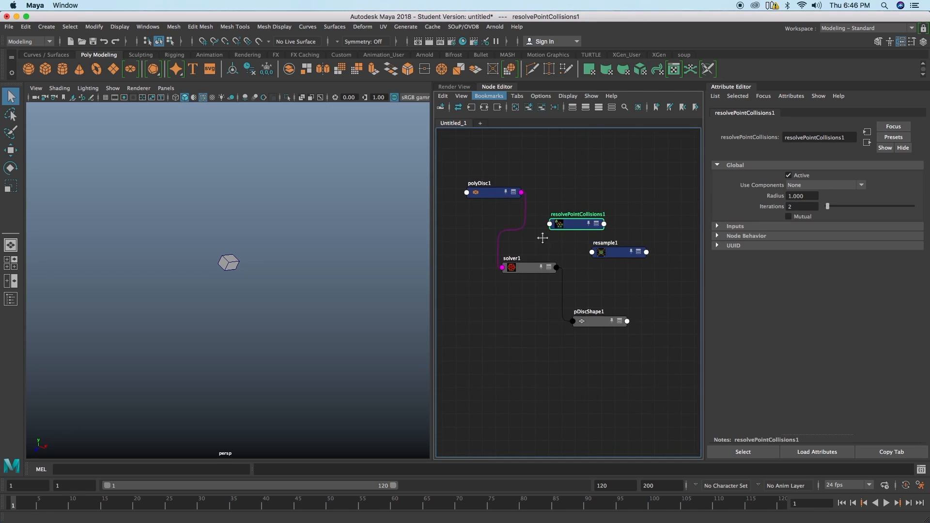
# Step: Connect solver1's output geometry to the input of resample1
pyautogui.click(612, 243)
pyautogui.moveTo(536, 255); pyautogui.dragTo(534, 261)
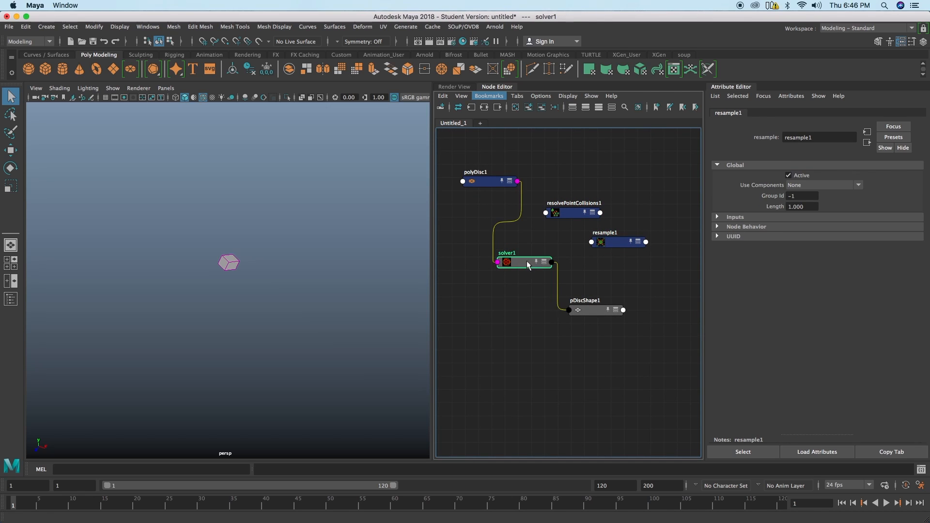
pyautogui.click(617, 247)
pyautogui.moveTo(607, 269); pyautogui.dragTo(683, 276, button='right')
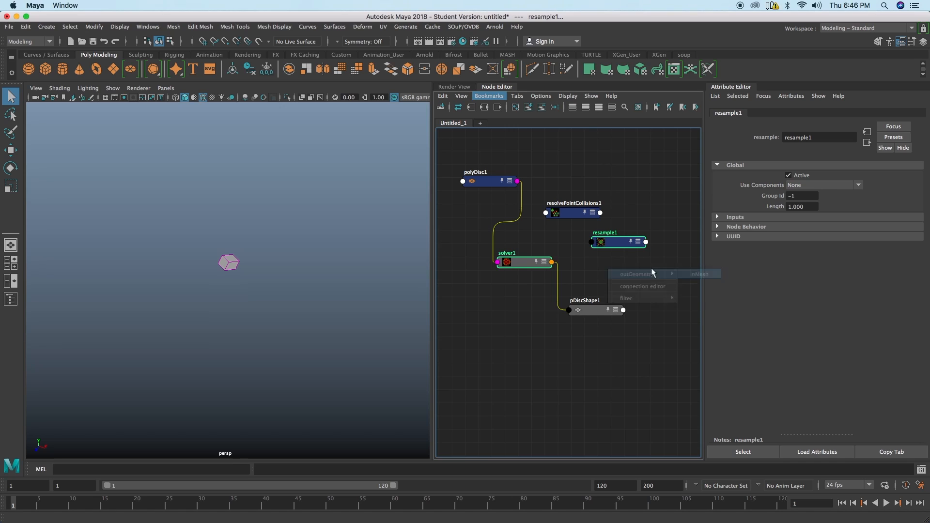
# Step: Connect resample1's output to resolvePointCollisions1 and move the two nodes farther apart
pyautogui.click(569, 214)
pyautogui.moveTo(613, 173); pyautogui.dragTo(703, 177, button='right')
pyautogui.click(660, 174)
pyautogui.moveTo(572, 213); pyautogui.dragTo(580, 199)
pyautogui.moveTo(611, 233); pyautogui.dragTo(618, 234)
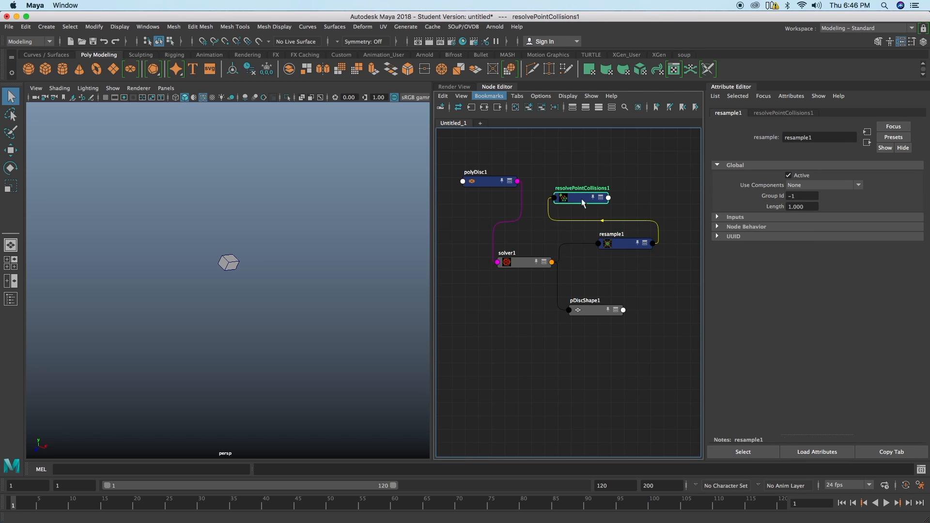
# Step: Connect resolvePointCollisions1 back into solver1 to close the feedback loop, and play the simulation up to about frame 49
pyautogui.click(524, 264)
pyautogui.moveTo(524, 290); pyautogui.dragTo(620, 293, button='right')
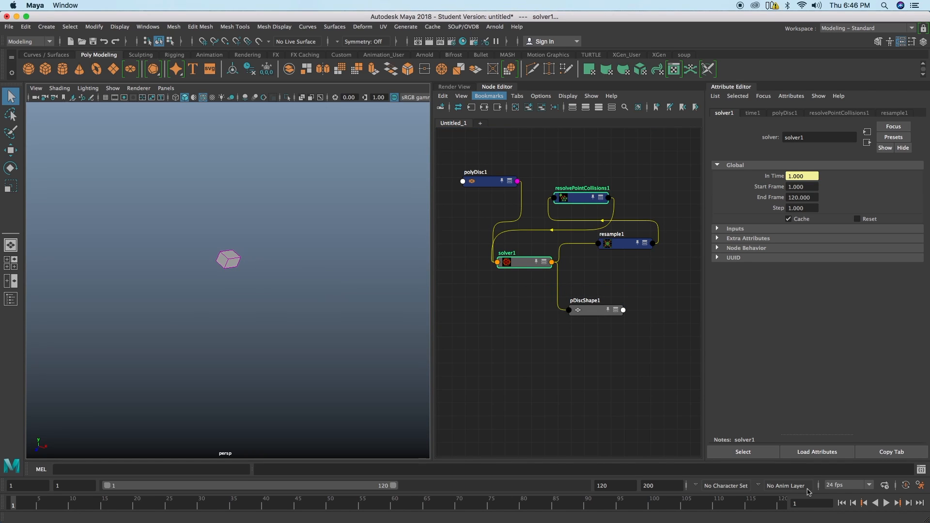
pyautogui.click(886, 503)
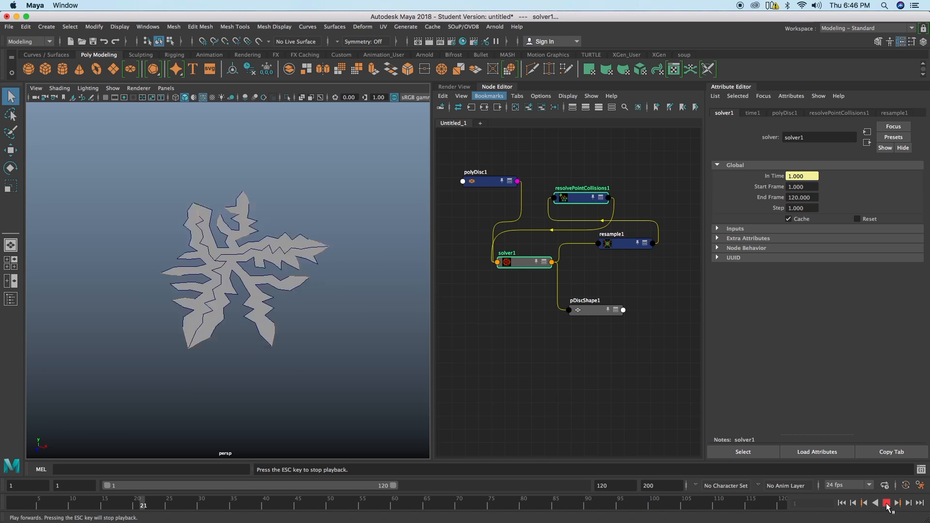
pyautogui.click(886, 504)
# Step: Examine the grown disc mesh up close and check its edge components
pyautogui.moveTo(261, 322)
pyautogui.keyDown('alt'); pyautogui.mouseDown()
pyautogui.moveTo(234, 311)
pyautogui.moveTo(250, 318)
pyautogui.mouseUp(); pyautogui.keyUp('alt')
pyautogui.keyDown('alt'); pyautogui.moveTo(179, 320); pyautogui.dragTo(266, 244, button='right'); pyautogui.keyUp('alt')
pyautogui.rightClick(310, 312)
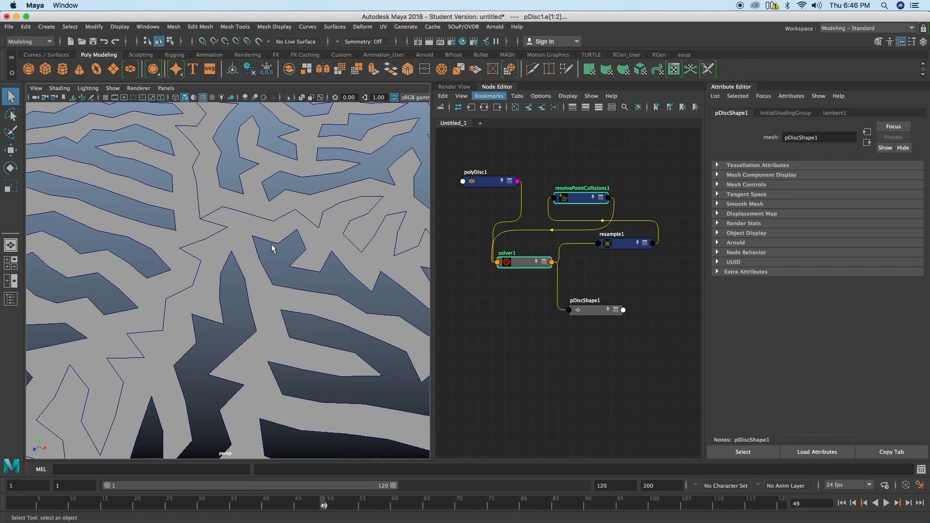
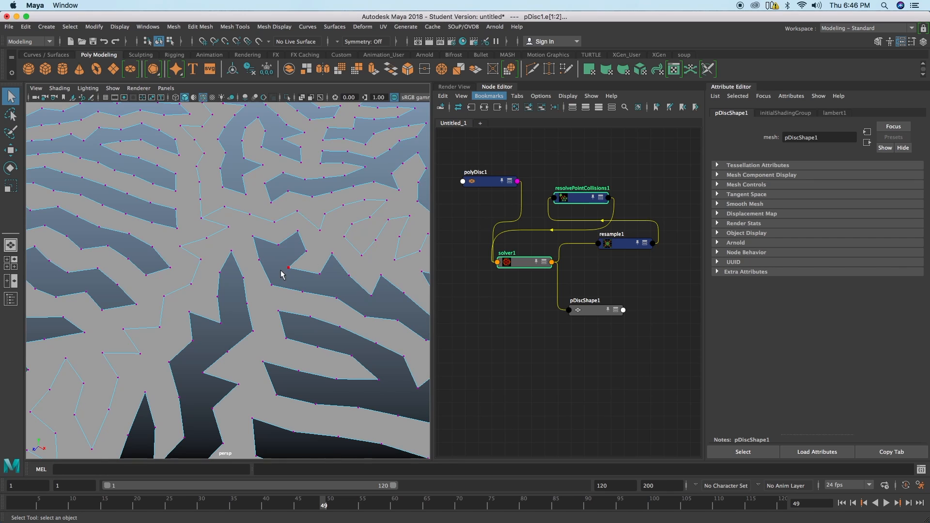
# Step: Continue playing the growth simulation from frame 49 to about frame 68, stop it and leave component mode
pyautogui.keyDown('alt'); pyautogui.moveTo(331, 303); pyautogui.dragTo(138, 273, button='right'); pyautogui.keyUp('alt')
pyautogui.keyDown('alt'); pyautogui.moveTo(138, 269); pyautogui.dragTo(84, 260); pyautogui.keyUp('alt')
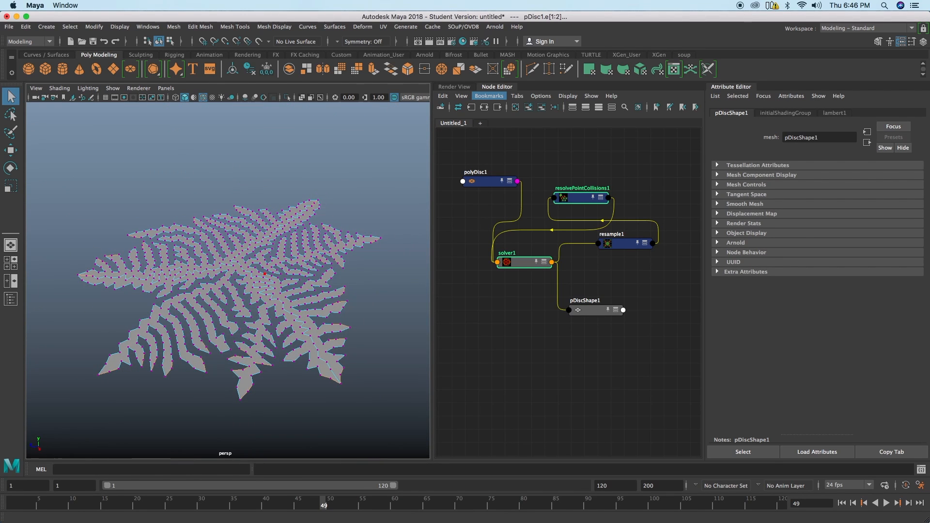
pyautogui.click(886, 503)
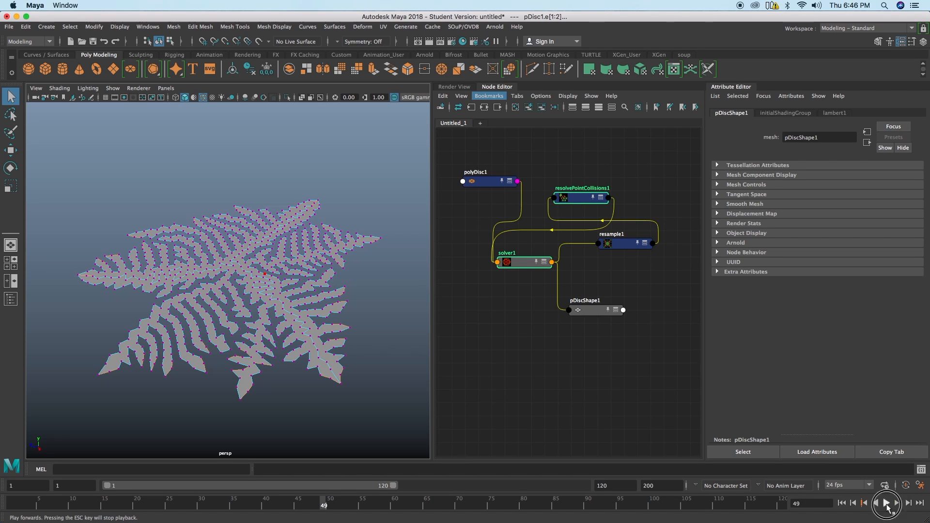
pyautogui.click(886, 503)
pyautogui.keyDown('alt'); pyautogui.moveTo(145, 262); pyautogui.dragTo(245, 263); pyautogui.keyUp('alt')
pyautogui.moveTo(248, 246); pyautogui.dragTo(281, 235, button='right')
pyautogui.keyDown('alt'); pyautogui.moveTo(283, 240); pyautogui.dragTo(311, 294); pyautogui.keyUp('alt')
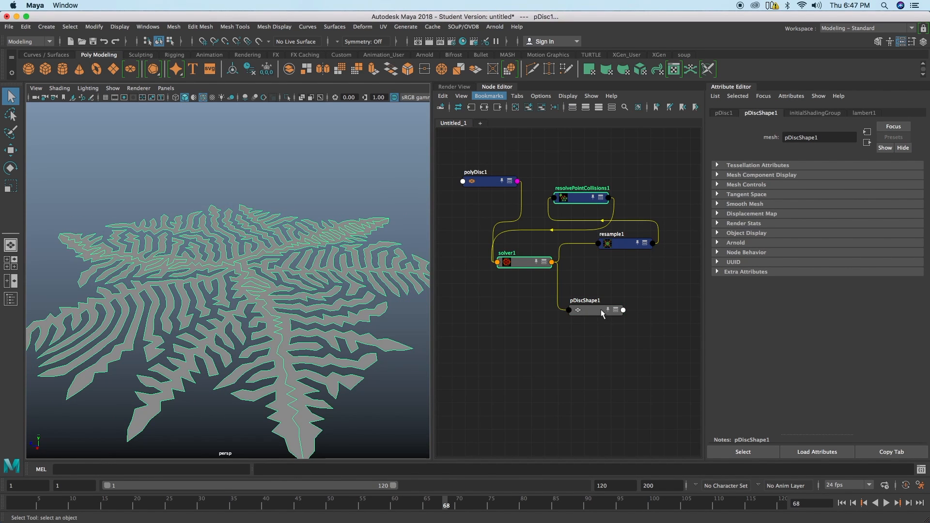
# Step: Move solver1 and pDiscShape1 apart and add a group node between them in the network
pyautogui.moveTo(601, 311); pyautogui.dragTo(626, 330)
pyautogui.moveTo(522, 265); pyautogui.dragTo(511, 258)
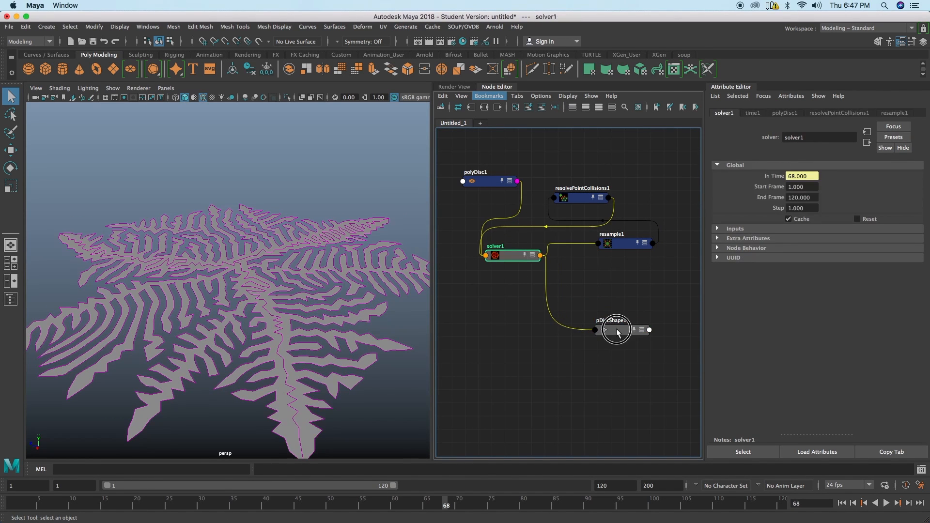
pyautogui.moveTo(616, 330); pyautogui.dragTo(623, 334)
pyautogui.moveTo(519, 258); pyautogui.dragTo(520, 264)
pyautogui.press('Tab')
pyautogui.write('group')
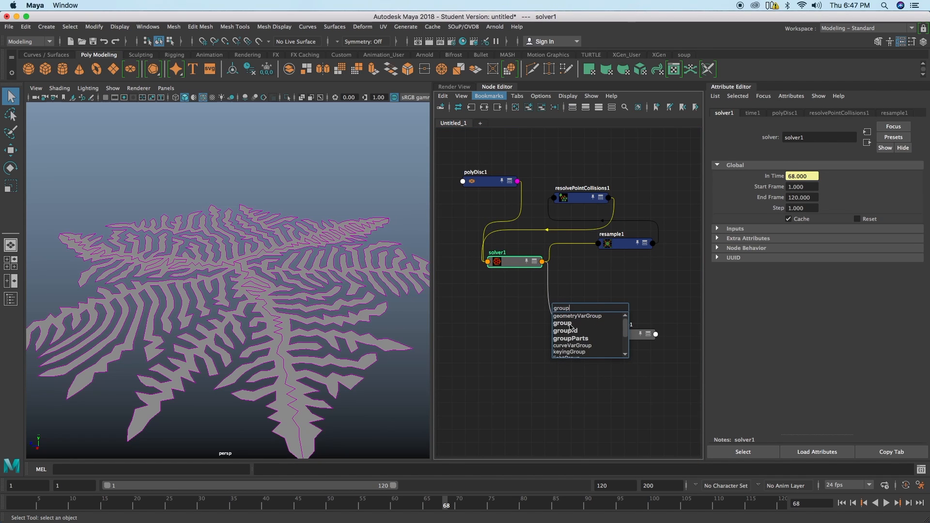
pyautogui.click(571, 323)
pyautogui.moveTo(561, 305); pyautogui.dragTo(526, 293)
# Step: Connect solver1's output geometry to group1's input and set group1's component type to mesh face
pyautogui.click(518, 263)
pyautogui.click(537, 301)
pyautogui.moveTo(585, 270); pyautogui.dragTo(684, 292, button='right')
pyautogui.click(620, 282)
pyautogui.click(539, 298)
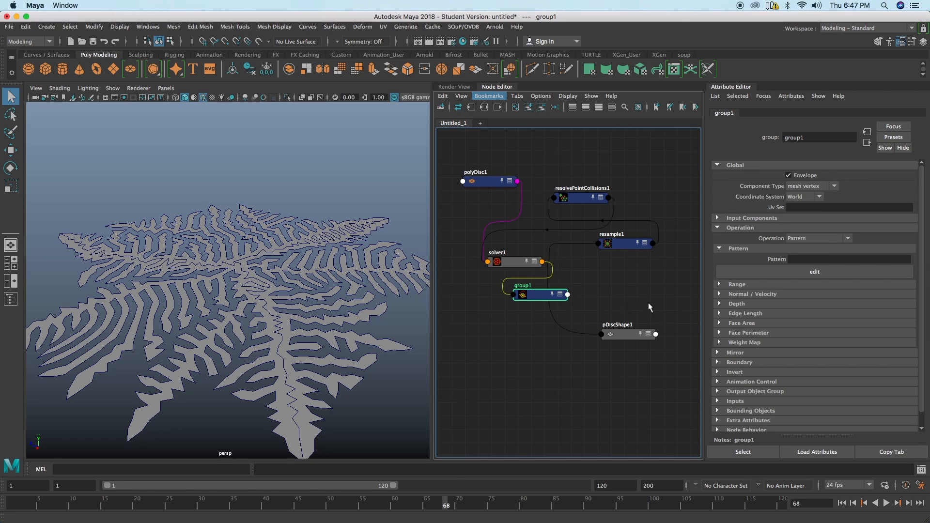
pyautogui.click(823, 186)
pyautogui.click(824, 216)
# Step: Rearrange the nodes around group1 and add a polyExtrudeFace node below it
pyautogui.keyDown('alt'); pyautogui.moveTo(556, 359); pyautogui.dragTo(557, 364, button='middle'); pyautogui.keyUp('alt')
pyautogui.moveTo(629, 341); pyautogui.dragTo(637, 357)
pyautogui.keyDown('alt'); pyautogui.moveTo(602, 297); pyautogui.dragTo(584, 254, button='middle'); pyautogui.keyUp('alt')
pyautogui.moveTo(525, 260); pyautogui.dragTo(523, 253)
pyautogui.keyDown('alt'); pyautogui.moveTo(557, 267); pyautogui.dragTo(580, 293, button='middle'); pyautogui.keyUp('alt')
pyautogui.keyDown('alt'); pyautogui.moveTo(585, 293); pyautogui.dragTo(579, 289, button='right'); pyautogui.keyUp('alt')
pyautogui.moveTo(552, 277); pyautogui.dragTo(557, 282)
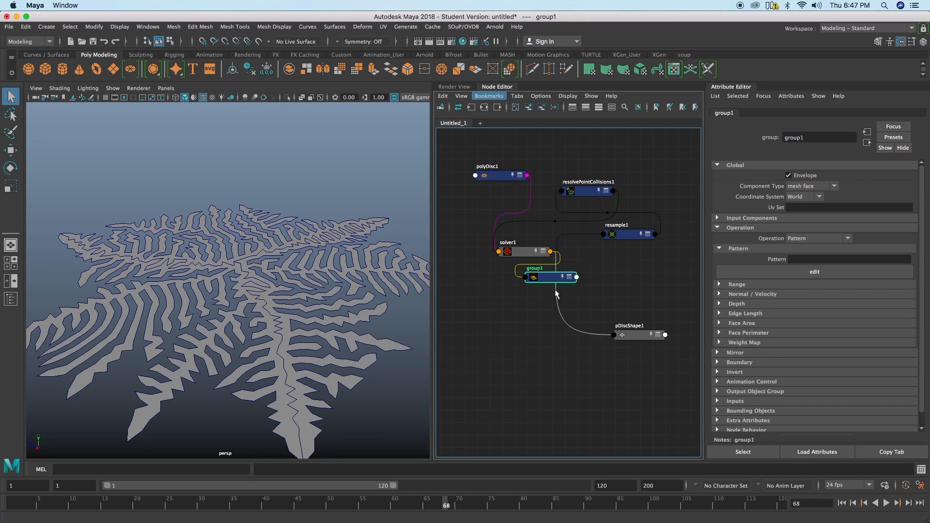
pyautogui.press('Tab')
pyautogui.write('e')
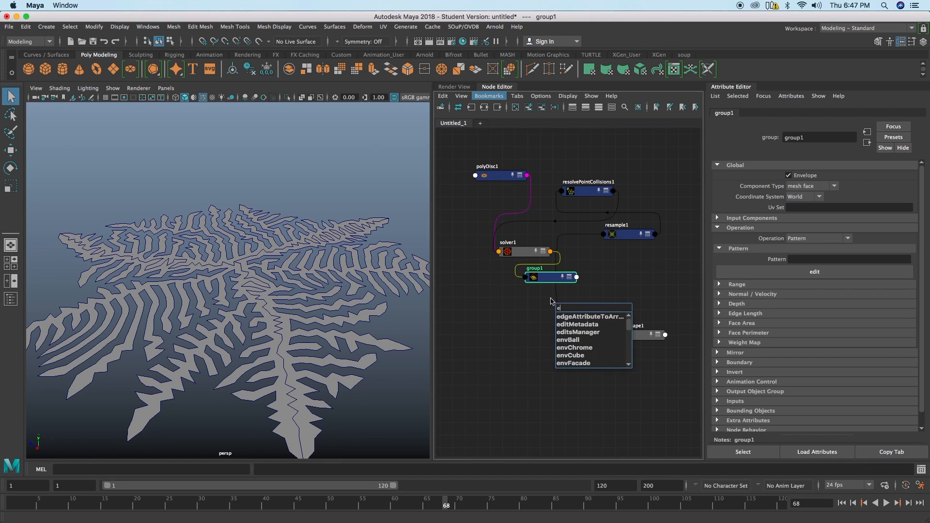
pyautogui.write('xtrude')
pyautogui.click(577, 330)
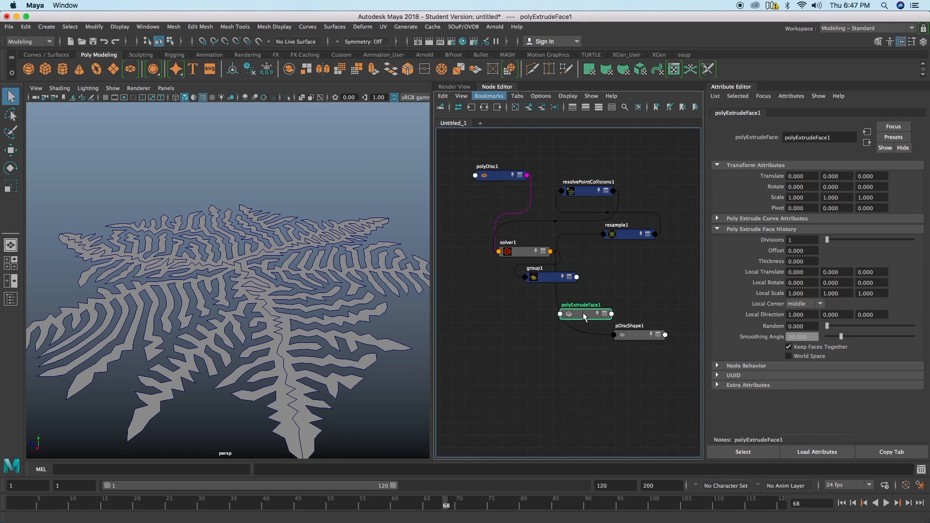
# Step: Set group1's pattern to * and connect group1's output to polyExtrudeFace1
pyautogui.click(552, 281)
pyautogui.click(804, 259)
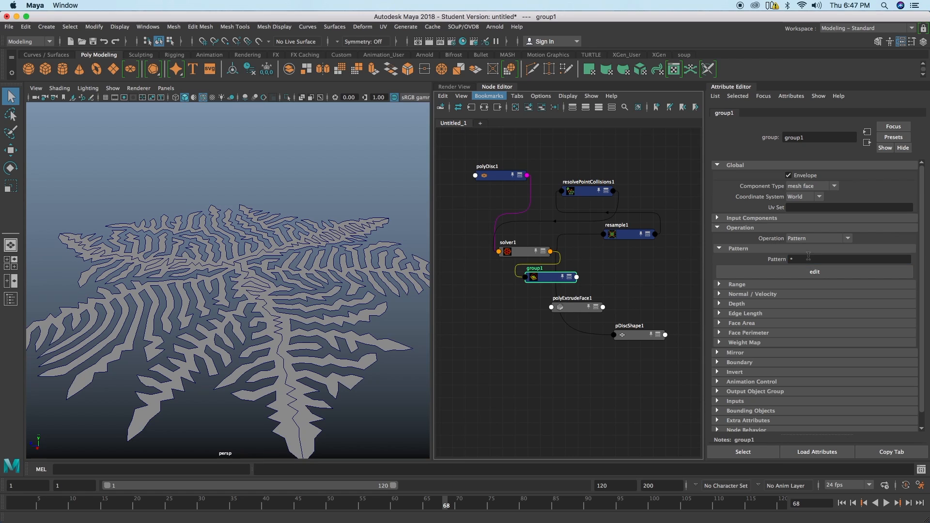
pyautogui.keyDown('shift'); pyautogui.click(573, 309); pyautogui.keyUp('shift')
pyautogui.moveTo(619, 276); pyautogui.dragTo(644, 292, button='right')
pyautogui.moveTo(705, 291); pyautogui.dragTo(706, 291, button='right')
pyautogui.moveTo(637, 273); pyautogui.dragTo(738, 296, button='right')
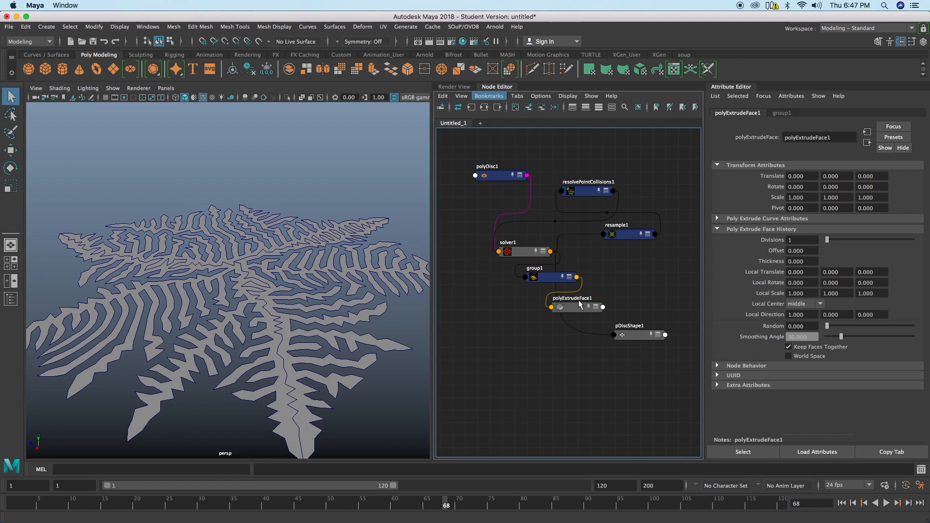
# Step: Set polyExtrudeFace1's local translate Z to 1.010 and connect its output to pDiscShape1
pyautogui.click(868, 272)
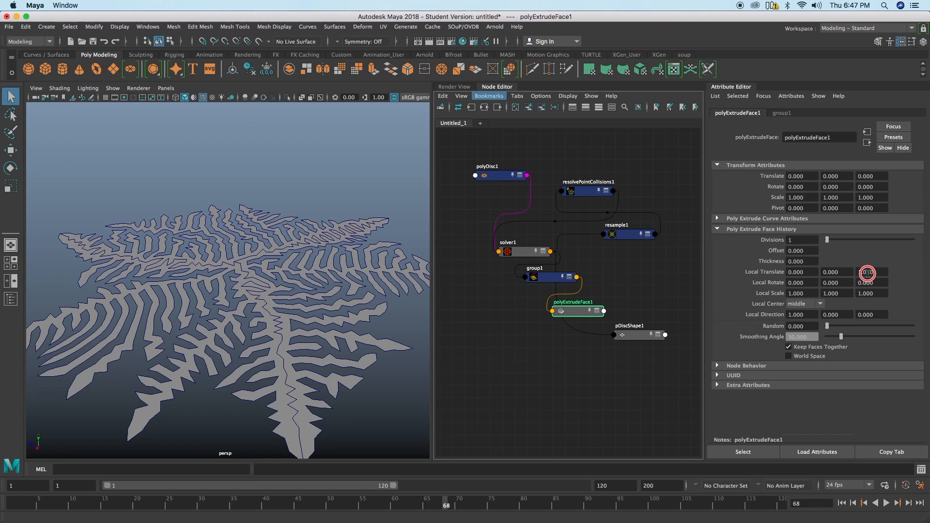
pyautogui.moveTo(633, 331); pyautogui.dragTo(630, 340)
pyautogui.click(582, 311)
pyautogui.keyDown('shift'); pyautogui.click(637, 340); pyautogui.keyUp('shift')
pyautogui.moveTo(639, 312); pyautogui.dragTo(719, 320, button='right')
# Step: Rewind to frame 1 and play the extruded growth simulation up to about frame 59
pyautogui.keyDown('alt'); pyautogui.moveTo(384, 338); pyautogui.dragTo(363, 298); pyautogui.keyUp('alt')
pyautogui.click(841, 502)
pyautogui.click(886, 502)
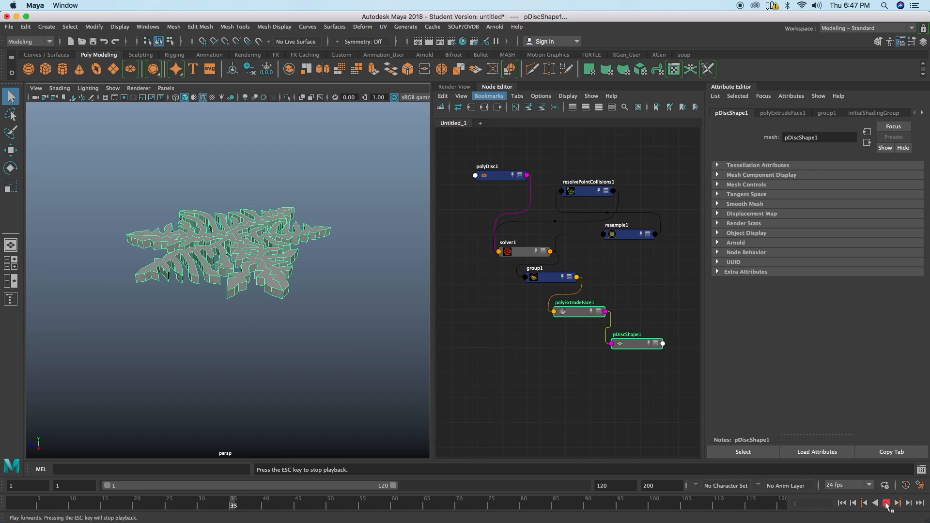
pyautogui.click(378, 335)
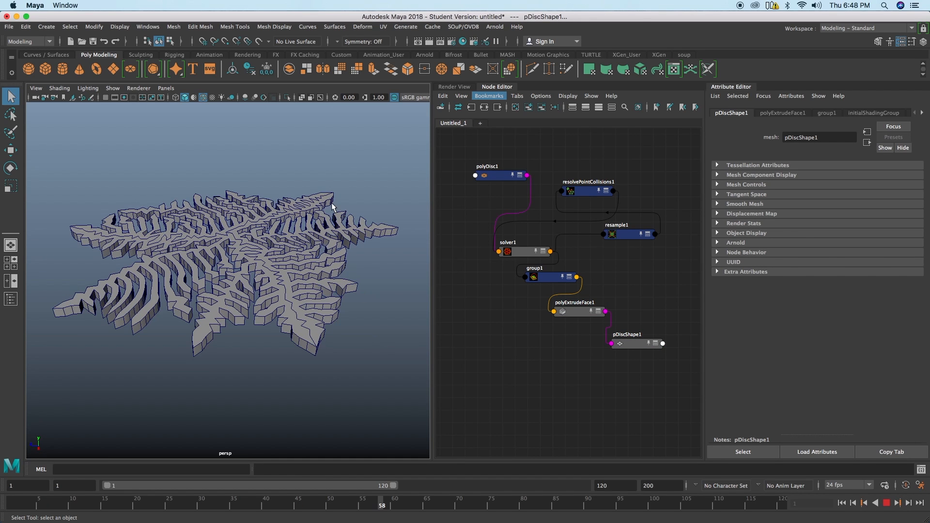
pyautogui.press('Escape')
# Step: Shade the viewport without wireframe and with screen space ambient occlusion, and play the simulation on to about frame 71
pyautogui.click(202, 100)
pyautogui.keyDown('alt'); pyautogui.moveTo(263, 249); pyautogui.dragTo(275, 266); pyautogui.keyUp('alt')
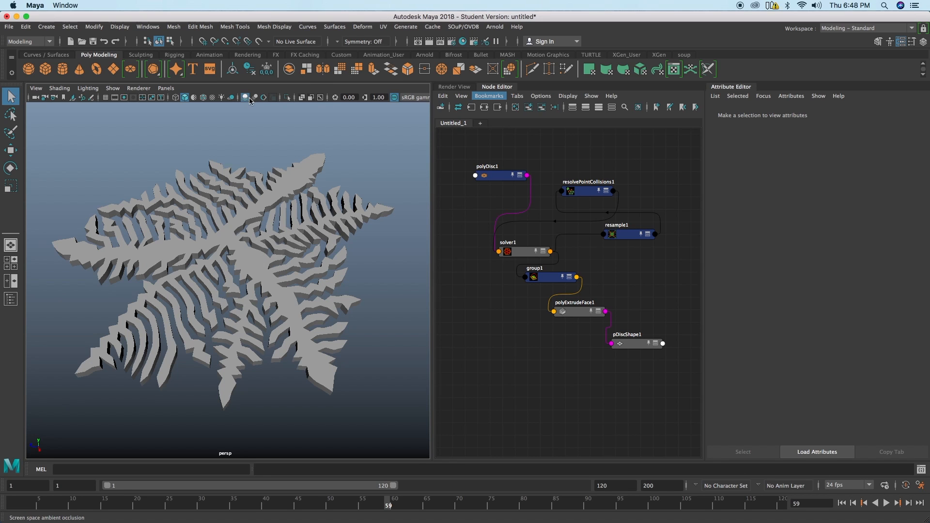
pyautogui.click(886, 504)
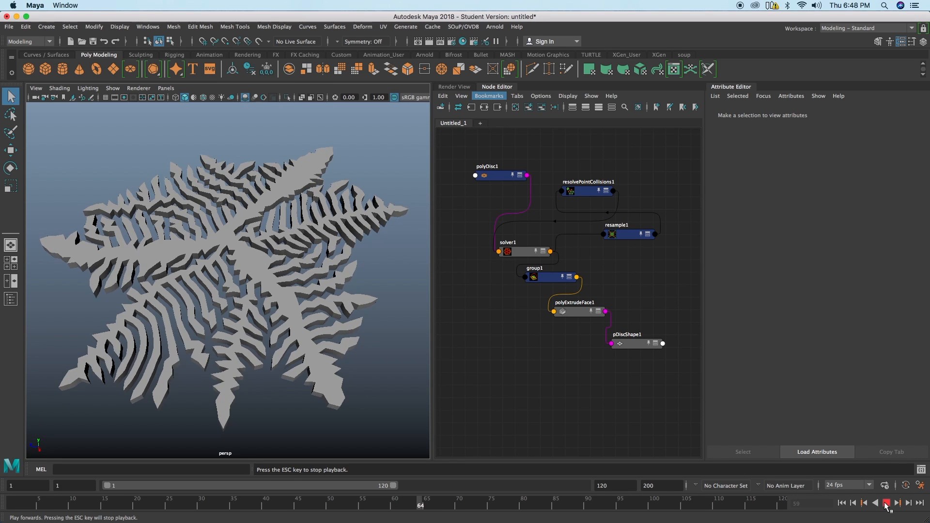
pyautogui.click(885, 503)
pyautogui.keyDown('alt'); pyautogui.moveTo(365, 339); pyautogui.dragTo(346, 313); pyautogui.keyUp('alt')
# Step: Move polyExtrudeFace1 and pDiscShape1 apart to make room for nodes between them
pyautogui.moveTo(571, 311); pyautogui.dragTo(562, 312)
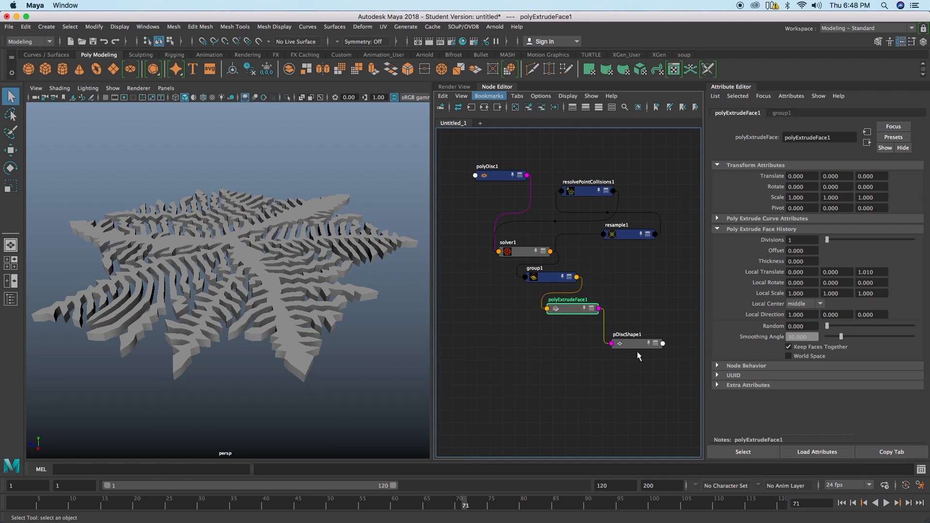
pyautogui.moveTo(634, 344); pyautogui.dragTo(651, 377)
pyautogui.click(577, 311)
pyautogui.click(537, 354)
pyautogui.press('Tab')
pyautogui.write('smooth')
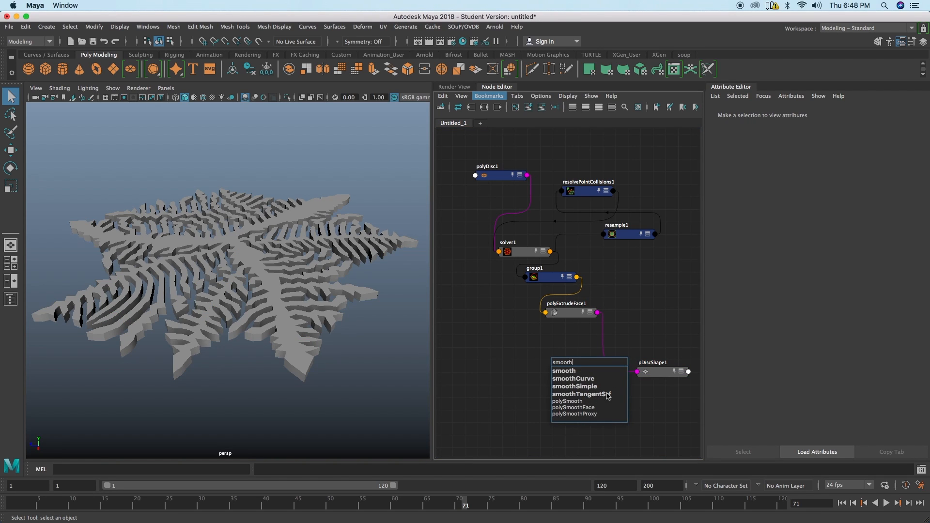
pyautogui.click(588, 401)
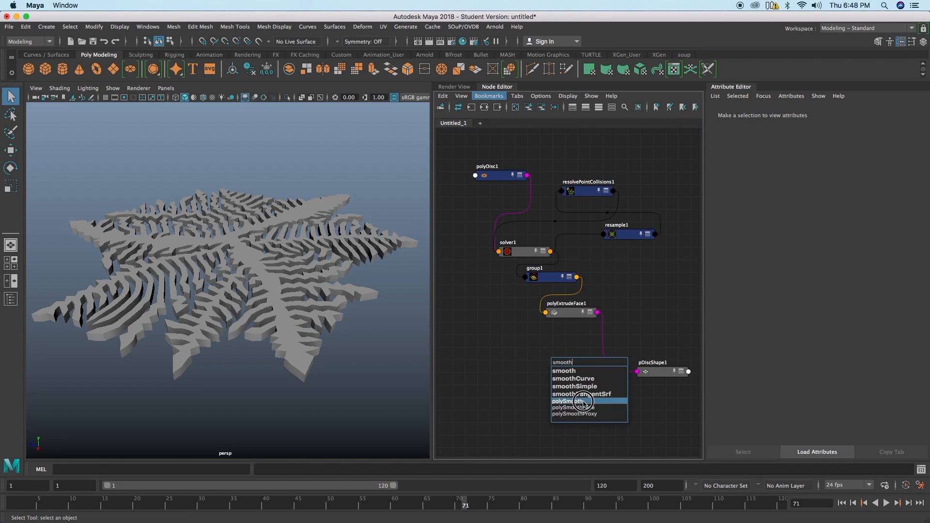
pyautogui.moveTo(583, 362); pyautogui.dragTo(552, 353)
pyautogui.press('Delete')
# Step: Add a polySmoothFace node and place it between polyExtrudeFace1 and pDiscShape1
pyautogui.press('Tab')
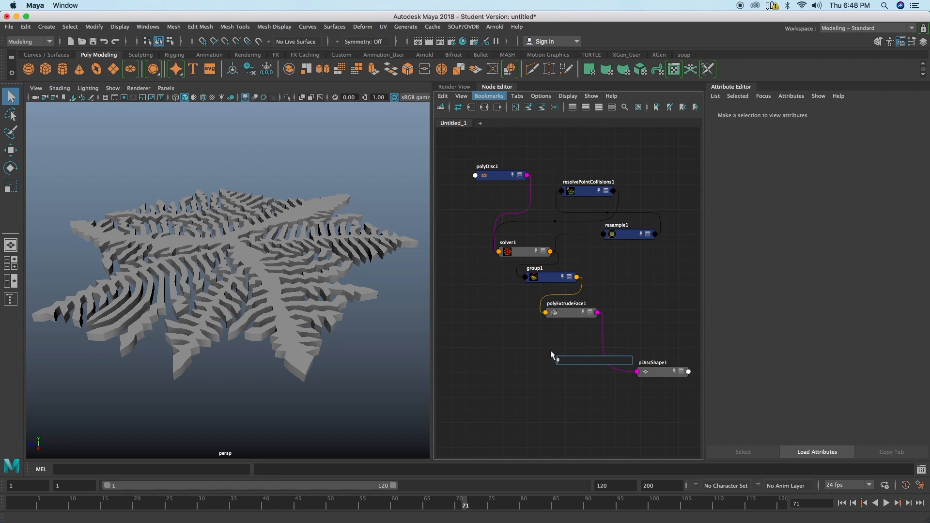
pyautogui.write('smooth')
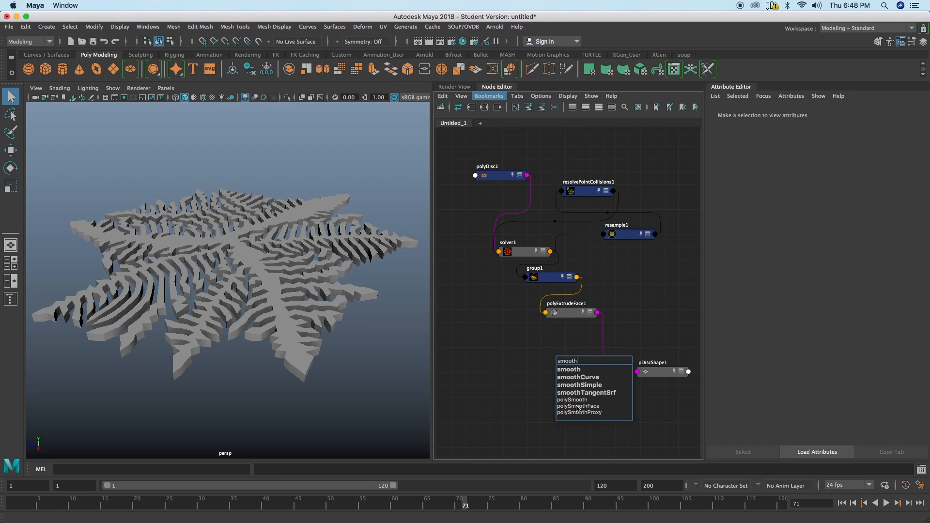
pyautogui.click(576, 407)
pyautogui.moveTo(580, 362); pyautogui.dragTo(577, 334)
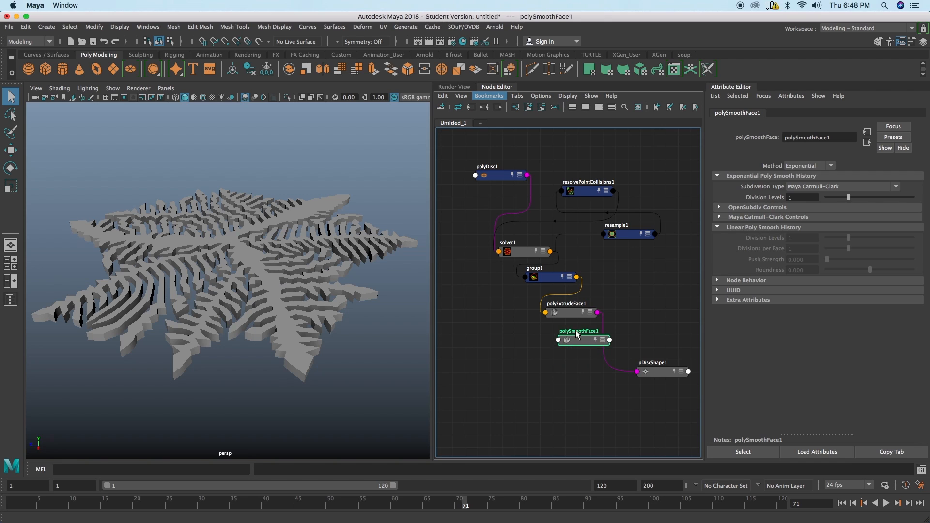
pyautogui.moveTo(656, 376); pyautogui.dragTo(671, 394)
pyautogui.moveTo(581, 341); pyautogui.dragTo(599, 356)
# Step: Add a second group node and place it between polyExtrudeFace1 and polySmoothFace1
pyautogui.click(544, 338)
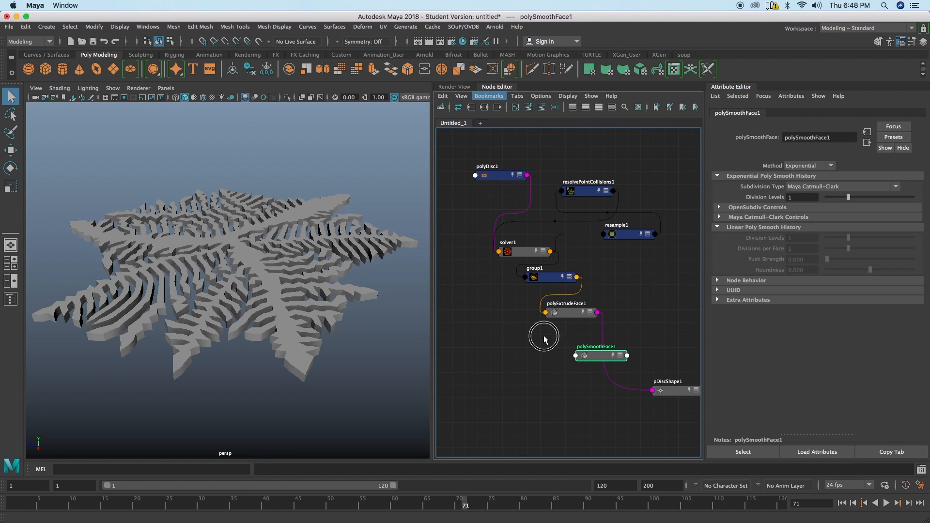
pyautogui.press('Tab')
pyautogui.write('group')
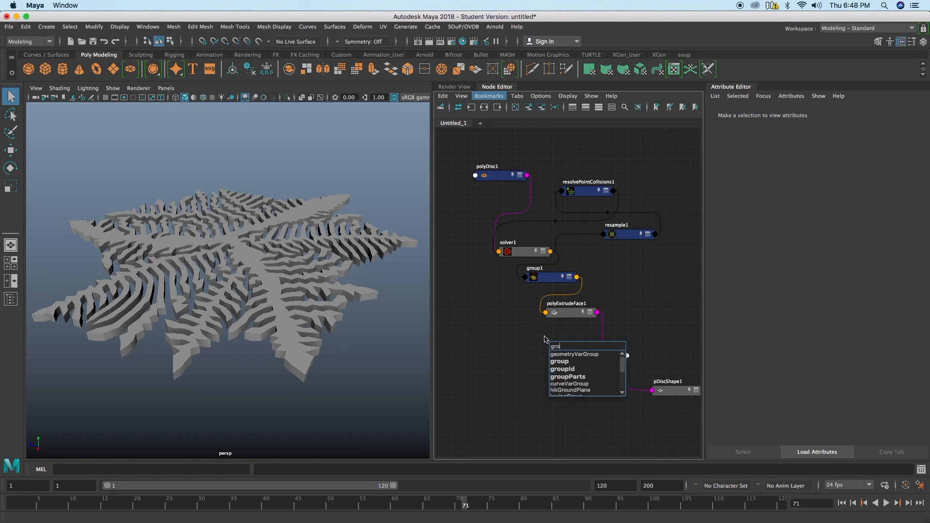
pyautogui.click(565, 362)
pyautogui.moveTo(568, 345); pyautogui.dragTo(579, 334)
# Step: Set group2's component type to mesh face and its pattern to *
pyautogui.click(806, 187)
pyautogui.click(814, 215)
pyautogui.click(814, 257)
pyautogui.write('*')
pyautogui.press('Return')
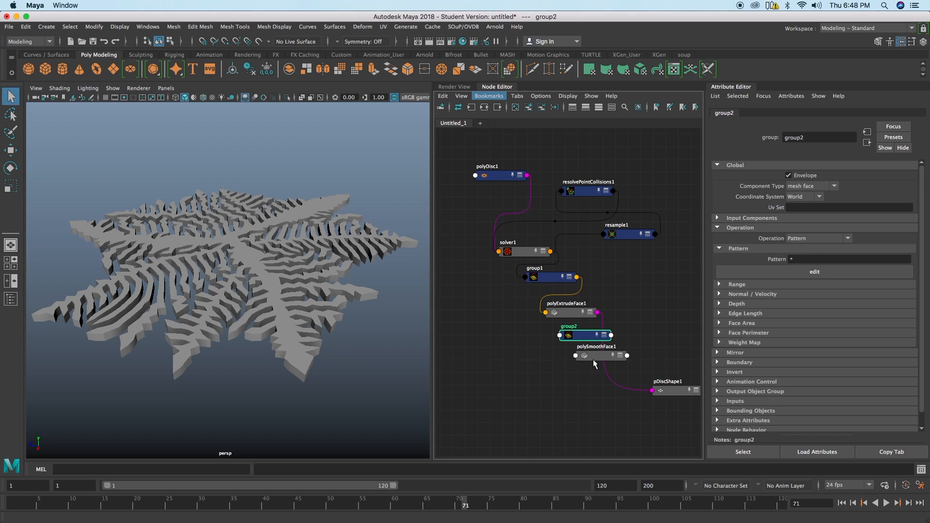
# Step: Connect polyExtrudeFace1's output to group2's input geometry
pyautogui.moveTo(595, 356); pyautogui.dragTo(598, 370)
pyautogui.click(579, 313)
pyautogui.keyDown('shift'); pyautogui.click(586, 337); pyautogui.keyUp('shift')
pyautogui.moveTo(629, 309); pyautogui.dragTo(712, 311, button='right')
pyautogui.click(660, 307)
# Step: Connect group2's output geometry and face components to polySmoothFace1
pyautogui.moveTo(583, 335); pyautogui.dragTo(582, 347)
pyautogui.keyDown('shift'); pyautogui.click(596, 371); pyautogui.keyUp('shift')
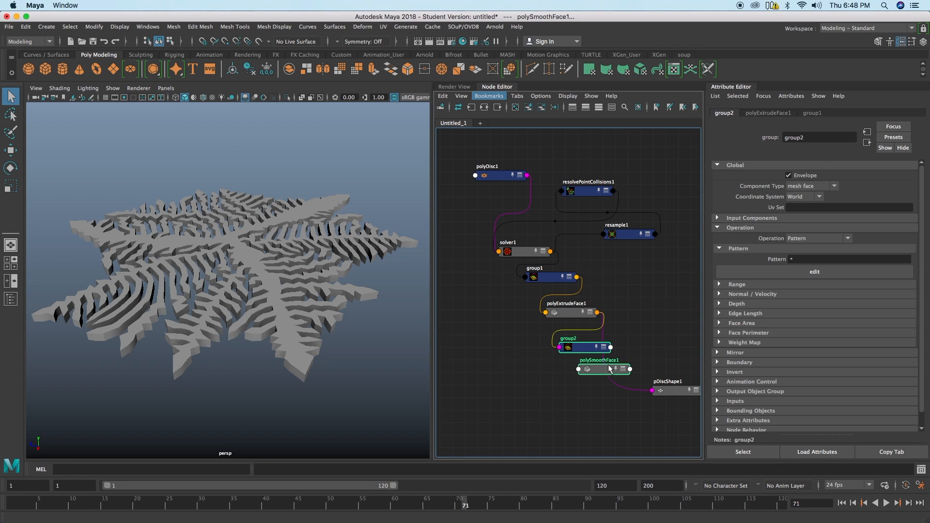
pyautogui.moveTo(639, 314); pyautogui.dragTo(720, 320, button='right')
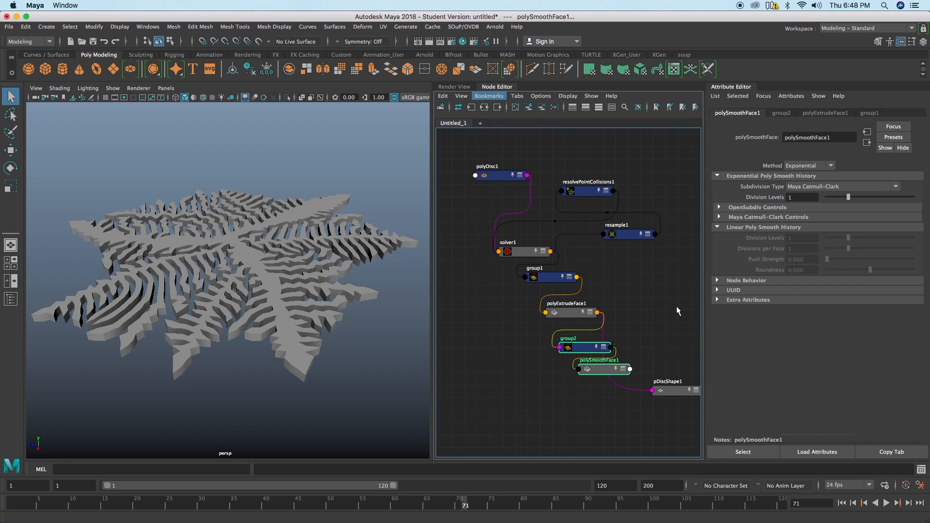
pyautogui.moveTo(657, 310); pyautogui.dragTo(734, 320, button='right')
pyautogui.click(641, 340)
# Step: Connect polySmoothFace1's output to pDiscShape1 and deselect the nodes
pyautogui.moveTo(598, 372); pyautogui.dragTo(587, 383)
pyautogui.keyDown('shift'); pyautogui.click(672, 390); pyautogui.keyUp('shift')
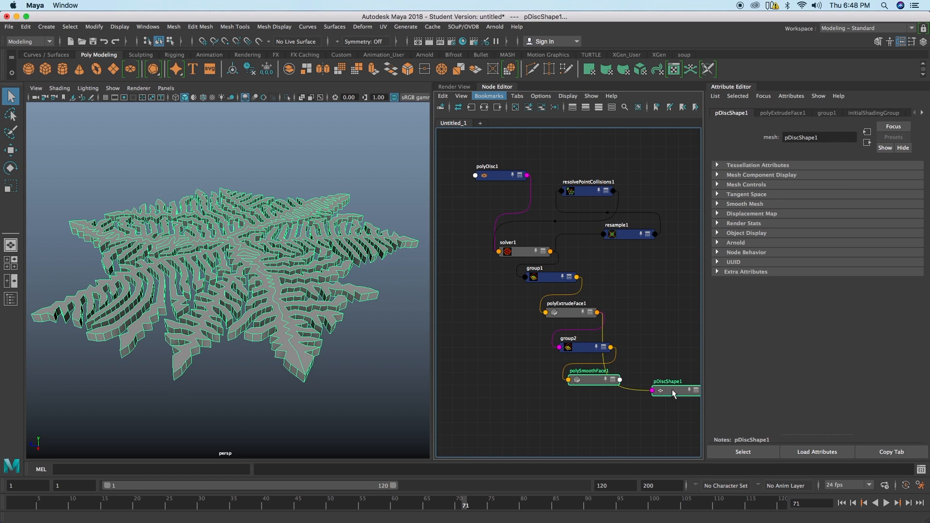
pyautogui.moveTo(666, 346); pyautogui.dragTo(740, 344, button='right')
pyautogui.moveTo(596, 383); pyautogui.dragTo(604, 377)
pyautogui.keyDown('alt'); pyautogui.moveTo(601, 376); pyautogui.dragTo(566, 334, button='middle'); pyautogui.keyUp('alt')
pyautogui.keyDown('alt'); pyautogui.moveTo(566, 334); pyautogui.dragTo(489, 325, button='right'); pyautogui.keyUp('alt')
pyautogui.keyDown('alt'); pyautogui.moveTo(589, 308); pyautogui.dragTo(588, 323, button='middle'); pyautogui.keyUp('alt')
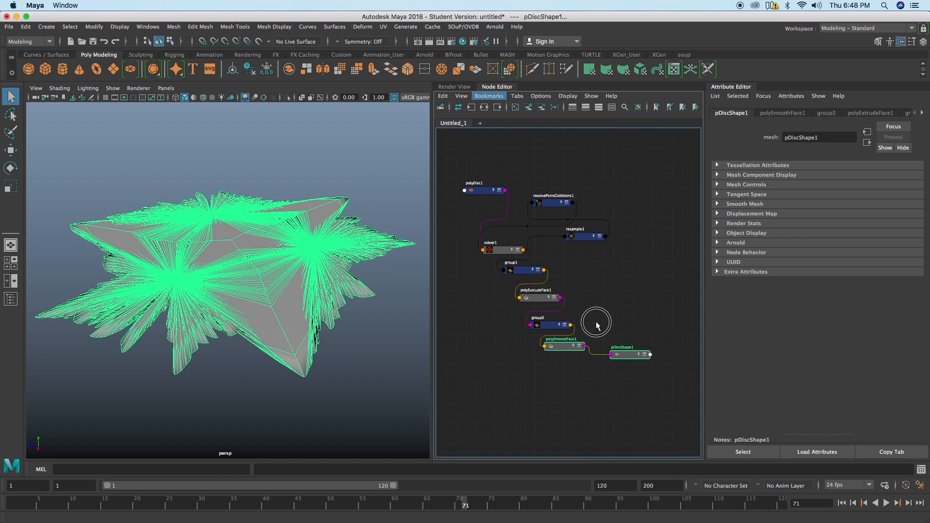
pyautogui.click(590, 327)
# Step: Set polySmoothFace1's smoothing method to Linear and widen the viewport to view the disc mesh
pyautogui.moveTo(559, 342); pyautogui.dragTo(566, 342)
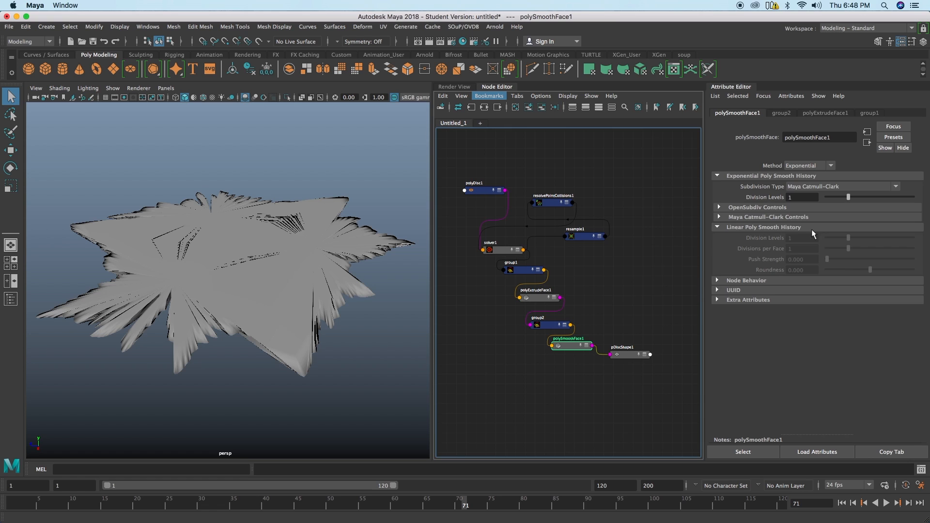
pyautogui.click(807, 165)
pyautogui.click(803, 183)
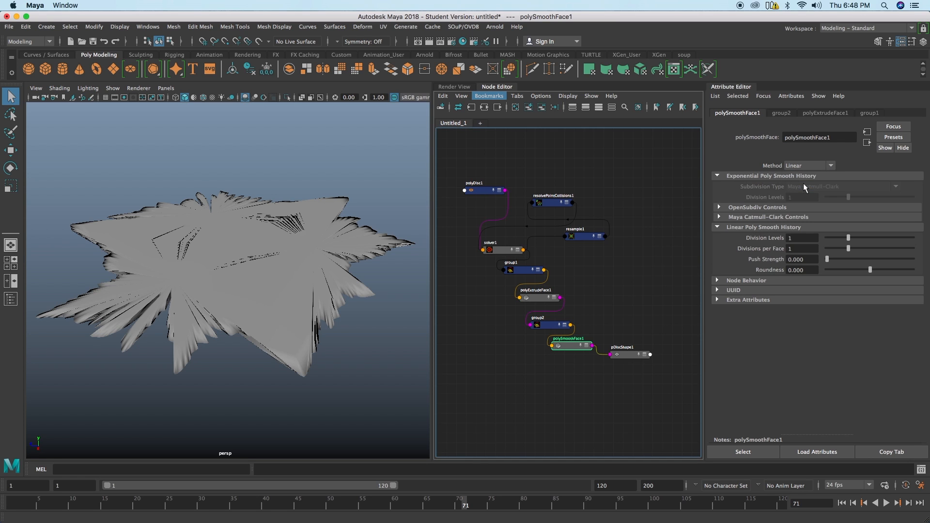
pyautogui.keyDown('alt'); pyautogui.moveTo(317, 316); pyautogui.dragTo(466, 299); pyautogui.keyUp('alt')
pyautogui.keyDown('alt'); pyautogui.moveTo(381, 318); pyautogui.dragTo(365, 296, button='right'); pyautogui.keyUp('alt')
pyautogui.keyDown('alt'); pyautogui.moveTo(365, 297); pyautogui.dragTo(363, 295); pyautogui.keyUp('alt')
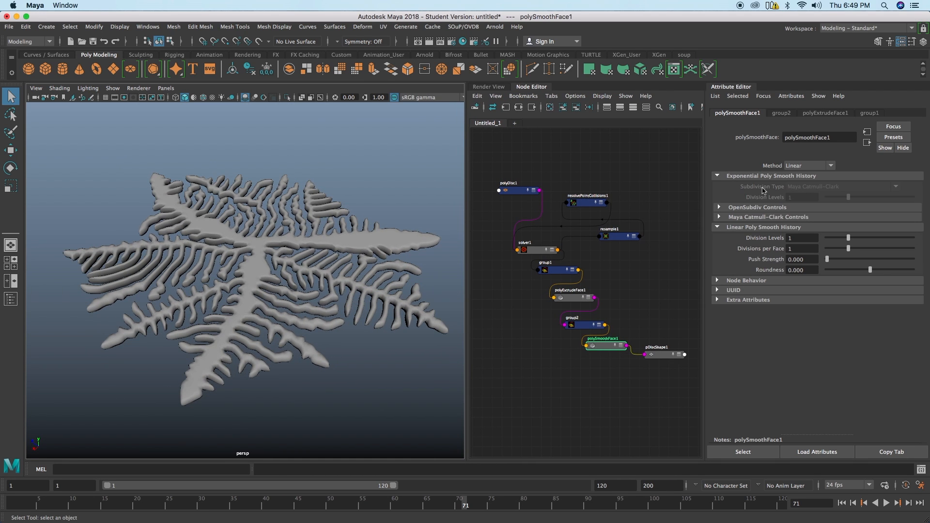
# Step: Try the Exponential smoothing method on polySmoothFace1 and return it to Linear
pyautogui.click(795, 167)
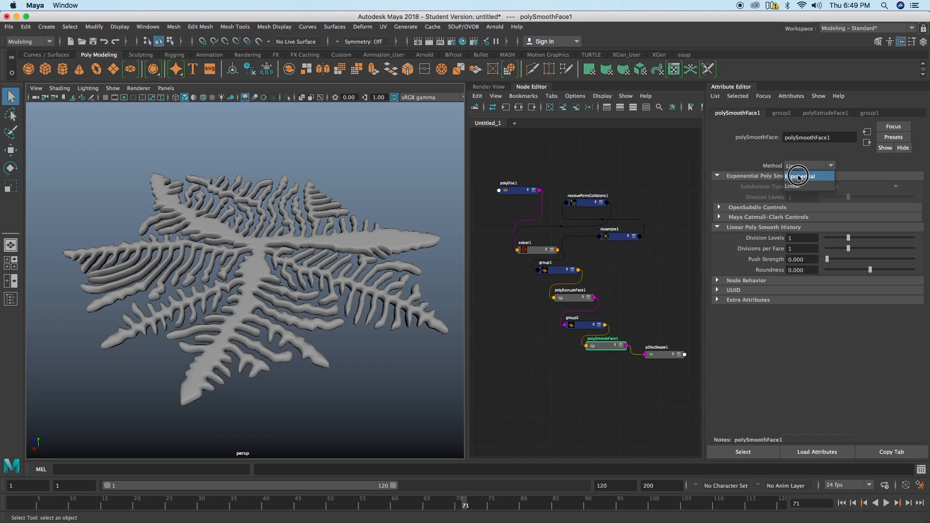
pyautogui.click(799, 176)
pyautogui.click(800, 167)
pyautogui.click(797, 185)
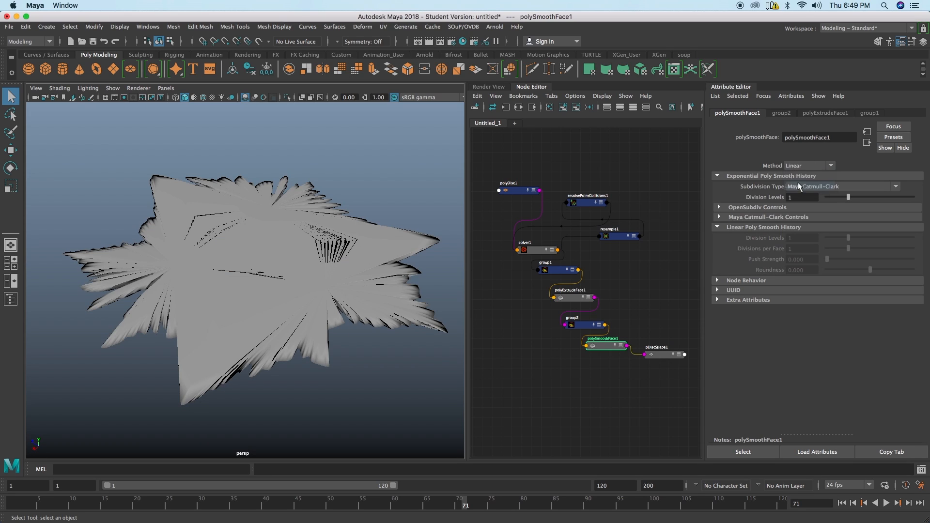
# Step: Display wireframe on shaded in the viewport and inspect the topology of the smoothed disc
pyautogui.click(203, 99)
pyautogui.moveTo(313, 265)
pyautogui.keyDown('alt'); pyautogui.mouseDown()
pyautogui.moveTo(314, 290)
pyautogui.moveTo(330, 257)
pyautogui.mouseUp(); pyautogui.keyUp('alt')
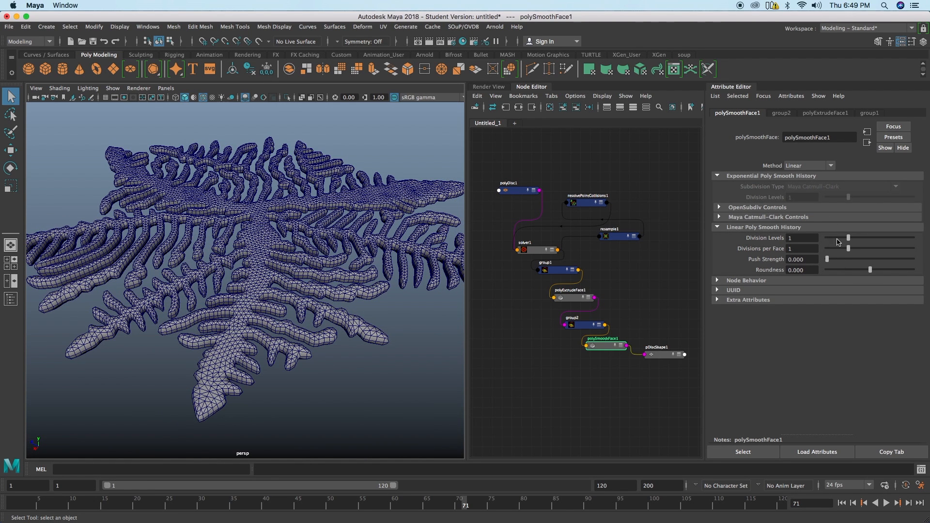
# Step: Try a different linear Division Levels value on polySmoothFace1 and return it to 1
pyautogui.click(744, 216)
pyautogui.click(743, 216)
pyautogui.keyDown('alt'); pyautogui.moveTo(258, 295); pyautogui.dragTo(284, 300); pyautogui.keyUp('alt')
pyautogui.moveTo(863, 240); pyautogui.dragTo(840, 240)
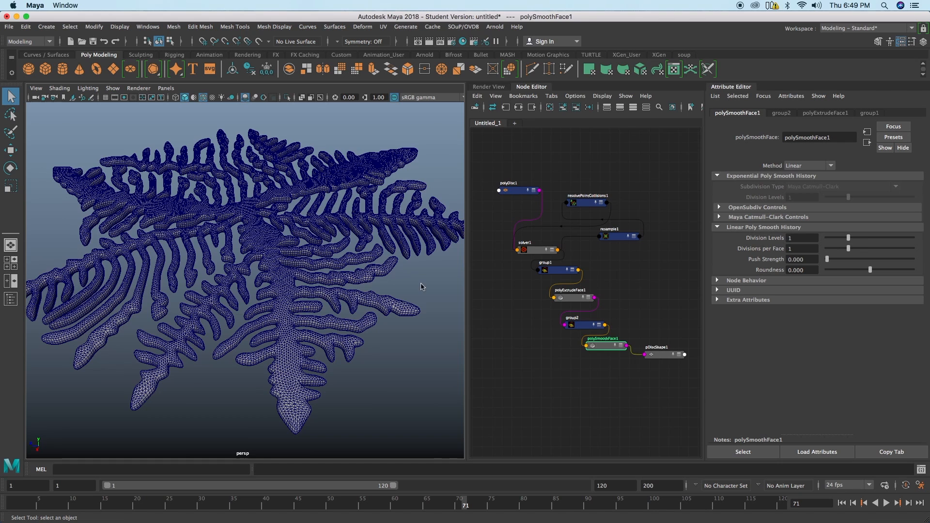
# Step: Turn off wireframe on shaded and play the growth simulation forward a few frames
pyautogui.click(203, 96)
pyautogui.keyDown('alt'); pyautogui.moveTo(293, 230); pyautogui.dragTo(223, 244, button='right'); pyautogui.keyUp('alt')
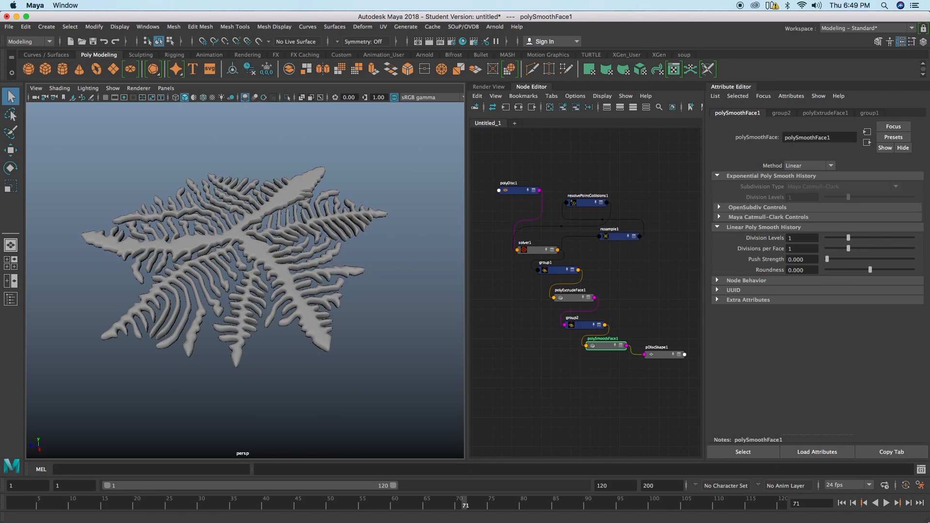
pyautogui.click(886, 503)
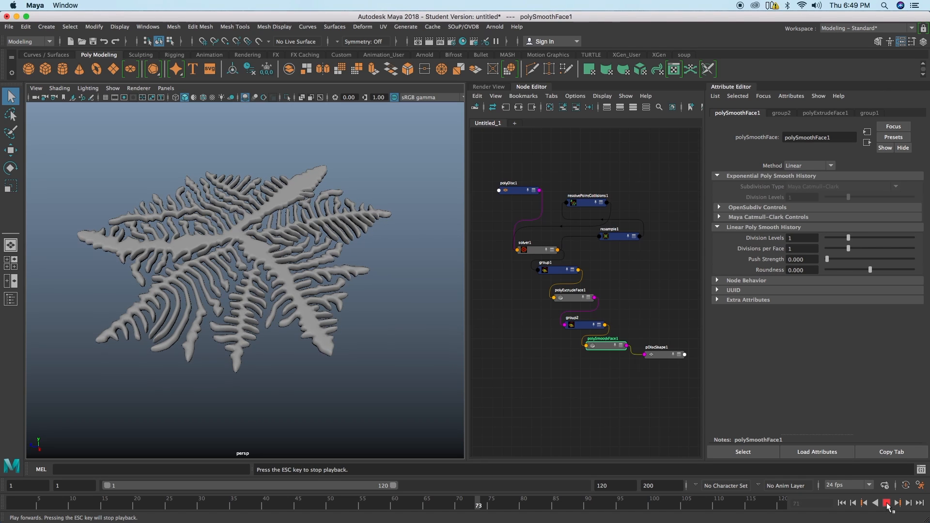
pyautogui.click(887, 503)
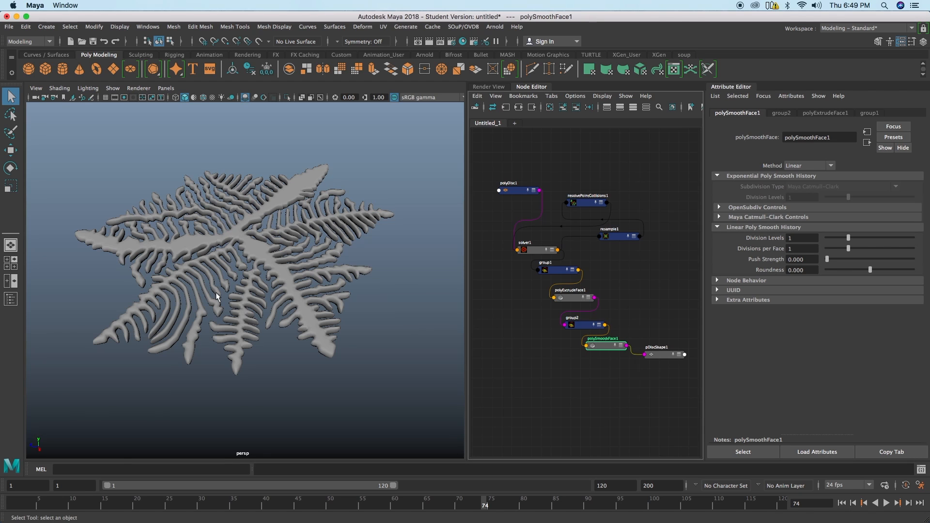
pyautogui.scroll(8, 428, 318)
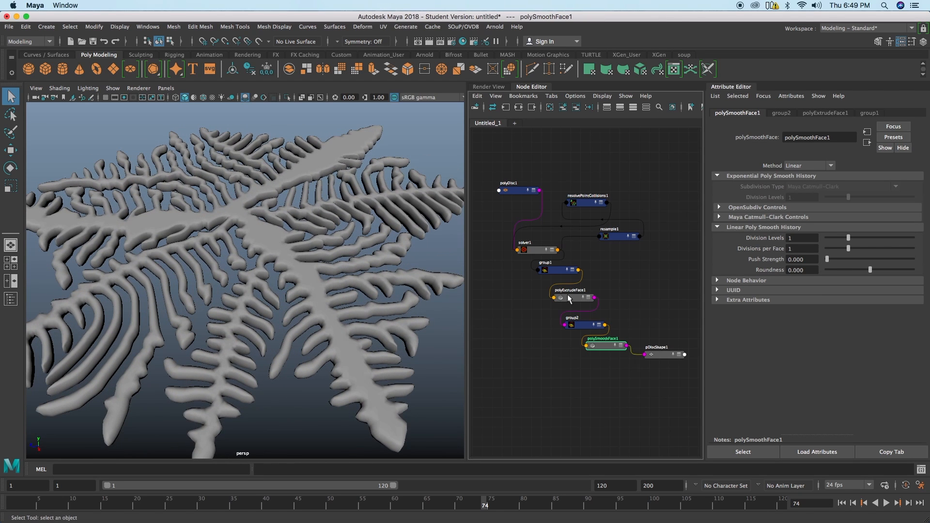
# Step: Try the Range operation on group1 and play the simulation a few frames with the partial extrusion
pyautogui.click(569, 298)
pyautogui.click(552, 271)
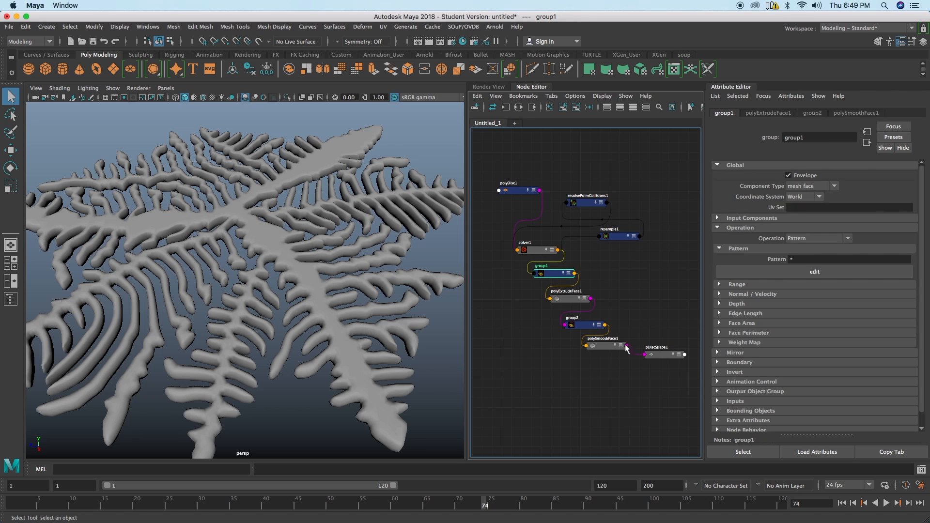
pyautogui.click(822, 238)
pyautogui.click(804, 255)
pyautogui.keyDown('alt'); pyautogui.moveTo(393, 297); pyautogui.dragTo(225, 264); pyautogui.keyUp('alt')
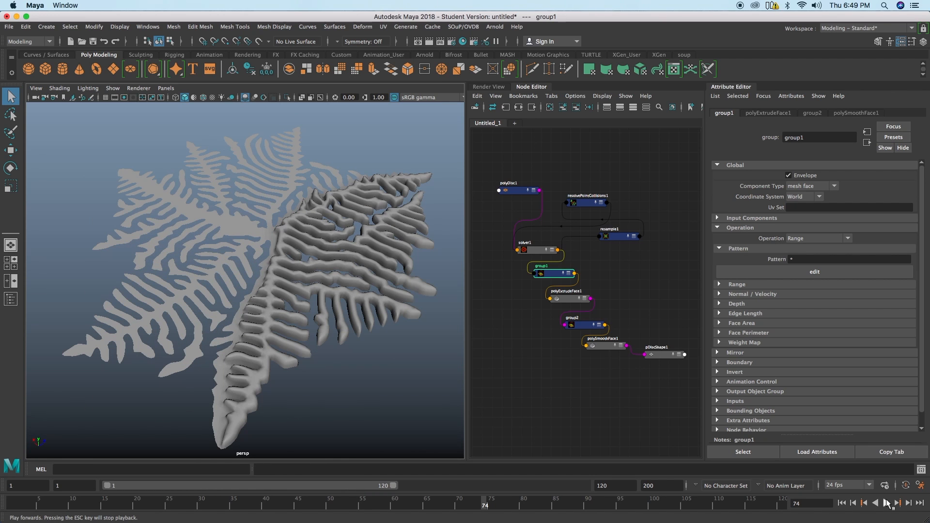
pyautogui.click(887, 503)
pyautogui.click(887, 503)
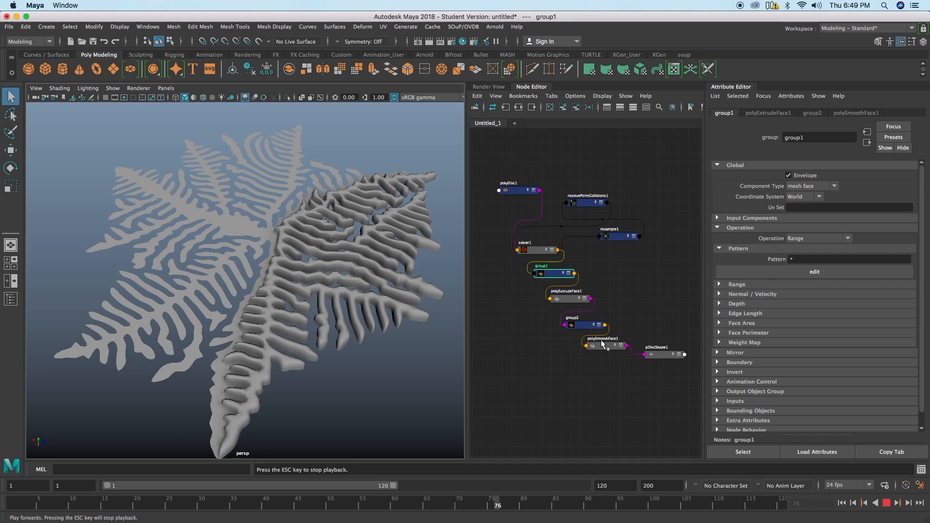
# Step: Set polySmoothFace1's linear Division Levels to 0 and replay the simulation from the first frame
pyautogui.click(604, 344)
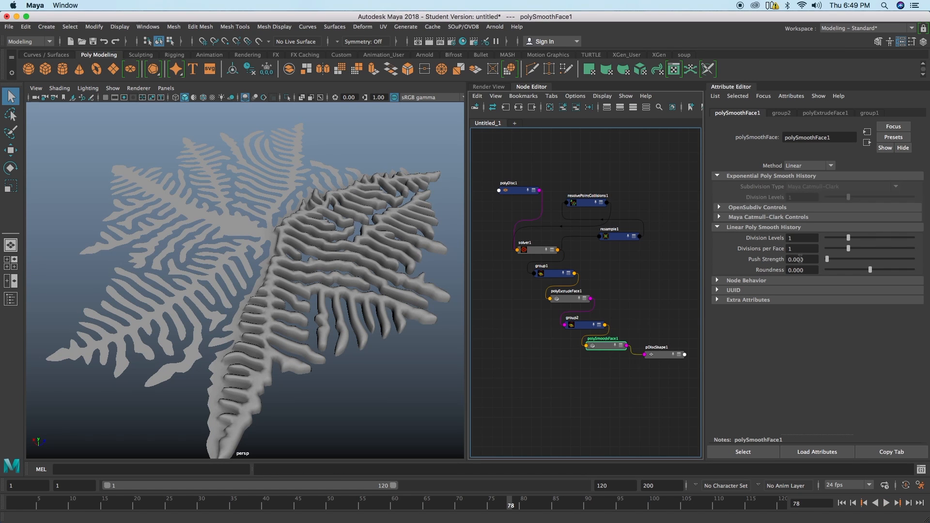
pyautogui.moveTo(834, 241); pyautogui.dragTo(826, 238)
pyautogui.moveTo(396, 403)
pyautogui.keyDown('alt'); pyautogui.mouseDown()
pyautogui.moveTo(328, 385)
pyautogui.moveTo(382, 404)
pyautogui.mouseUp(); pyautogui.keyUp('alt')
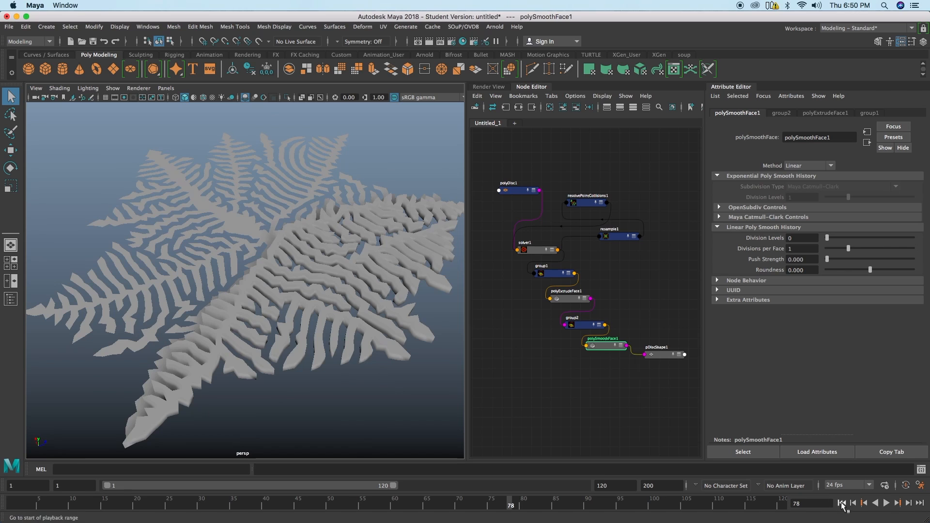
pyautogui.click(841, 504)
pyautogui.click(886, 503)
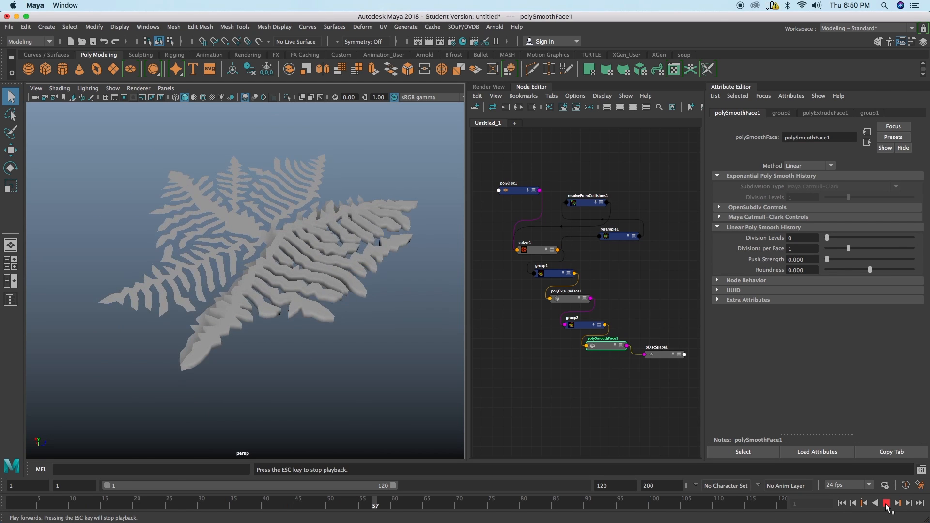
pyautogui.click(886, 503)
pyautogui.keyDown('alt'); pyautogui.moveTo(291, 276); pyautogui.dragTo(443, 292); pyautogui.keyUp('alt')
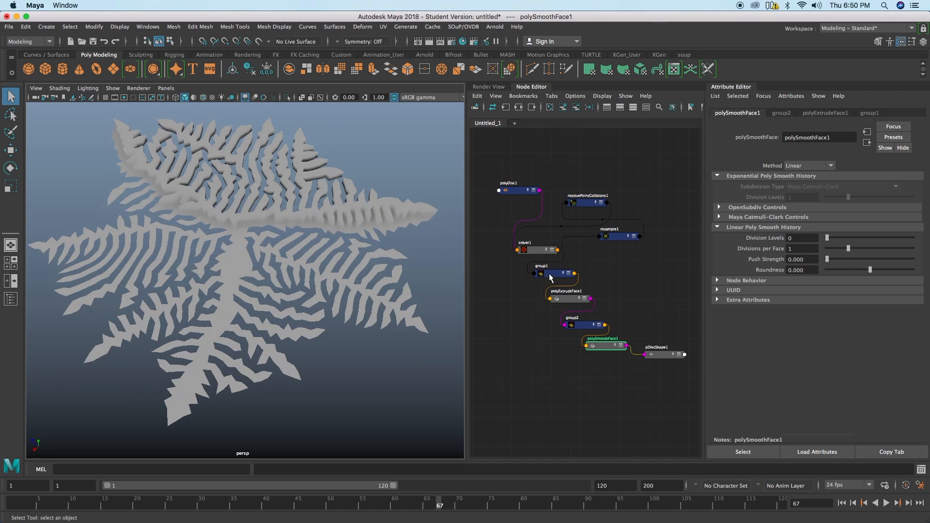
# Step: Set group1's second range Step value to 3 and replay the growth from the start
pyautogui.moveTo(550, 274); pyautogui.dragTo(545, 274)
pyautogui.click(768, 285)
pyautogui.moveTo(834, 305); pyautogui.dragTo(812, 306)
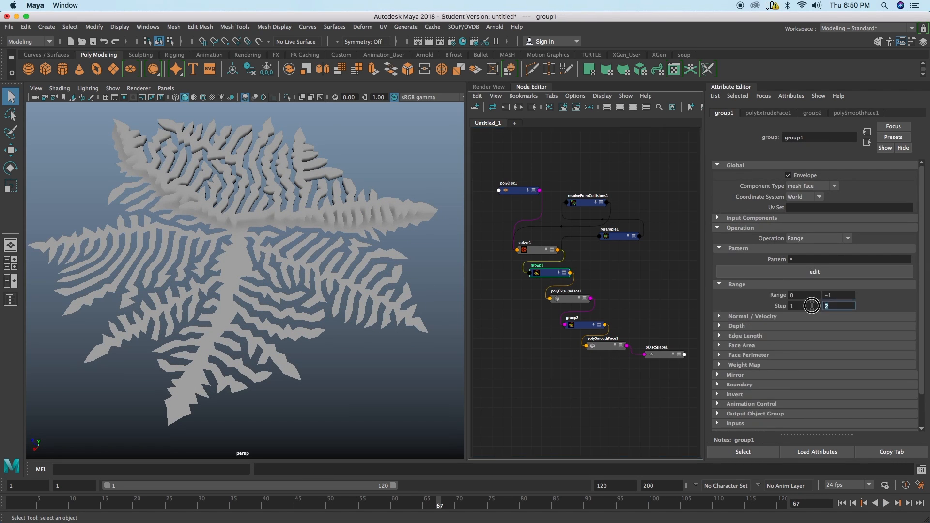
pyautogui.keyDown('alt'); pyautogui.moveTo(239, 330); pyautogui.dragTo(615, 440); pyautogui.keyUp('alt')
pyautogui.click(855, 504)
pyautogui.click(886, 503)
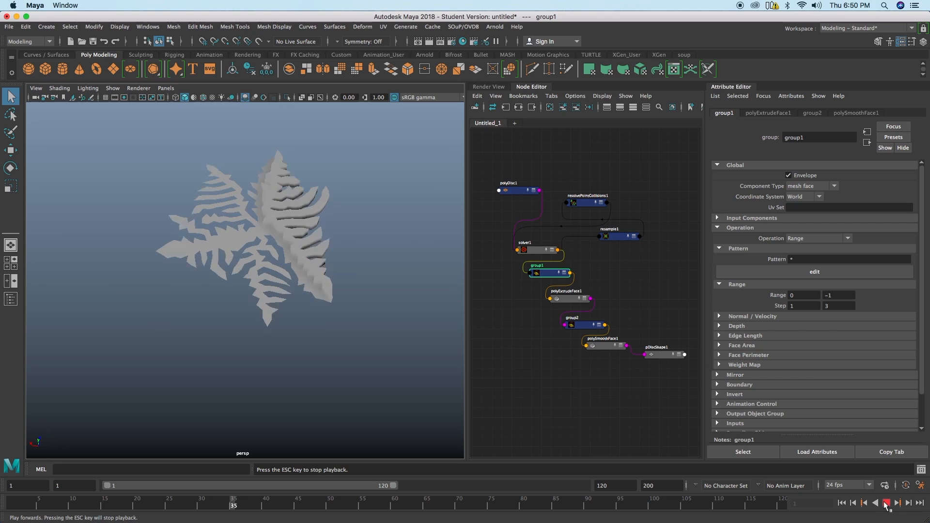
pyautogui.click(886, 503)
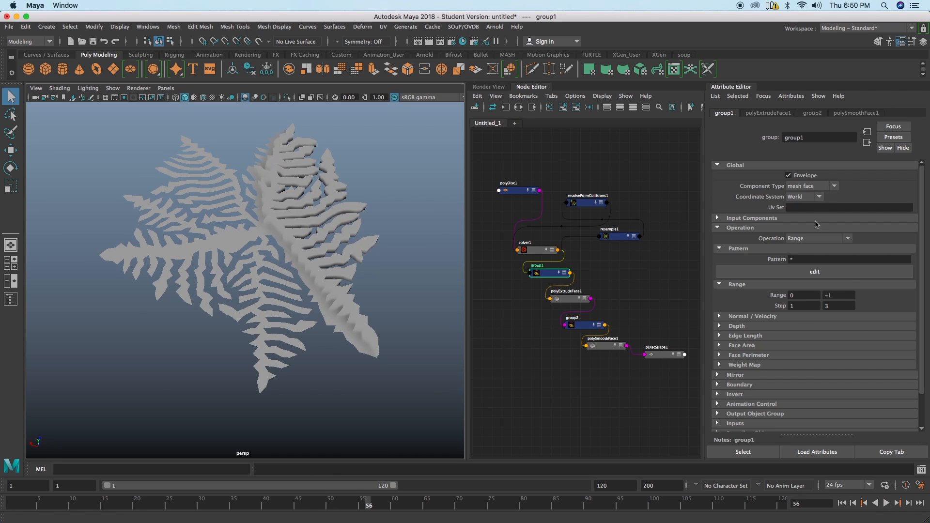
# Step: Try the Face Perimeter operation on group1 with a Perimeter Threshold of about 8.654
pyautogui.click(815, 239)
pyautogui.click(815, 308)
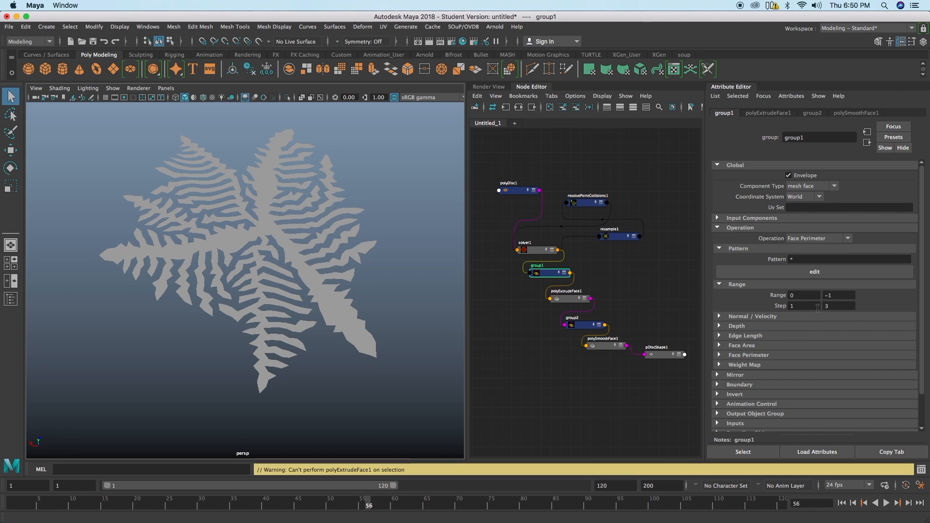
pyautogui.click(748, 355)
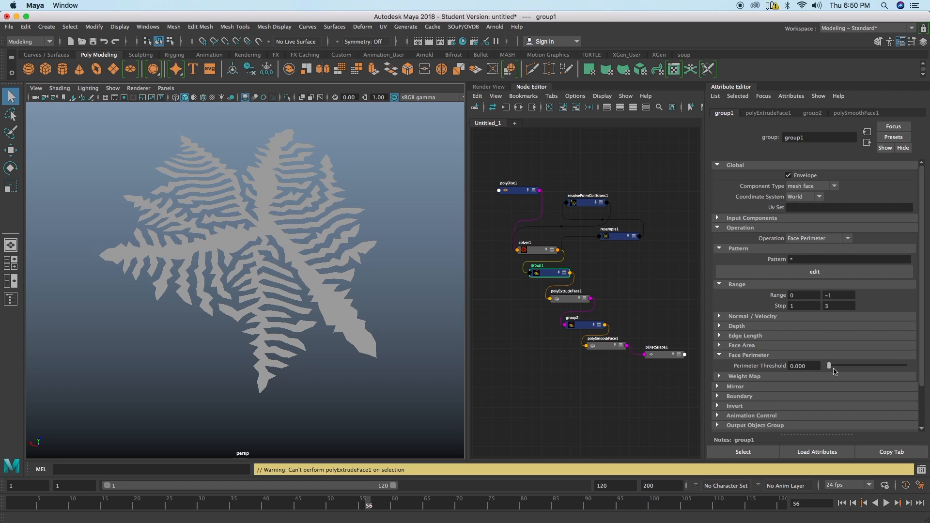
pyautogui.moveTo(873, 367); pyautogui.dragTo(899, 366)
pyautogui.keyDown('alt'); pyautogui.moveTo(365, 324); pyautogui.dragTo(316, 271); pyautogui.keyUp('alt')
pyautogui.keyDown('alt'); pyautogui.moveTo(316, 271); pyautogui.dragTo(230, 235, button='right'); pyautogui.keyUp('alt')
pyautogui.keyDown('alt'); pyautogui.moveTo(230, 236); pyautogui.dragTo(228, 237); pyautogui.keyUp('alt')
# Step: Set group1's operation back to Pattern and replay the simulation from the first frame
pyautogui.click(810, 239)
pyautogui.click(814, 250)
pyautogui.keyDown('alt'); pyautogui.moveTo(326, 255); pyautogui.dragTo(294, 292); pyautogui.keyUp('alt')
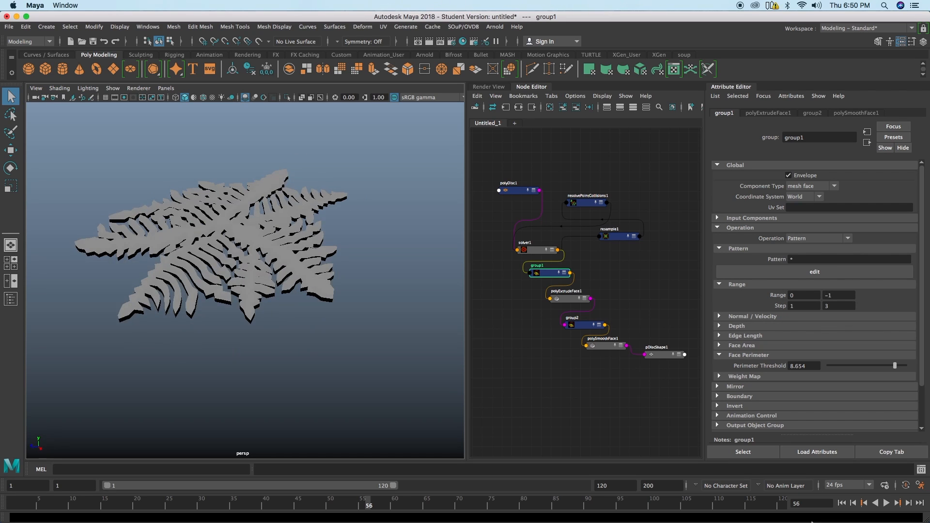
pyautogui.click(845, 503)
pyautogui.click(885, 504)
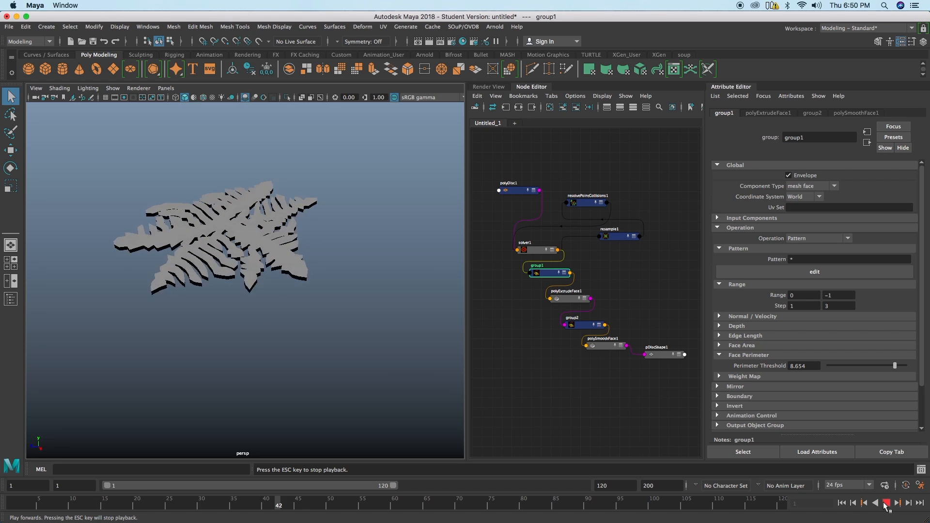
pyautogui.click(885, 503)
pyautogui.keyDown('alt'); pyautogui.moveTo(415, 309); pyautogui.dragTo(334, 314); pyautogui.keyUp('alt')
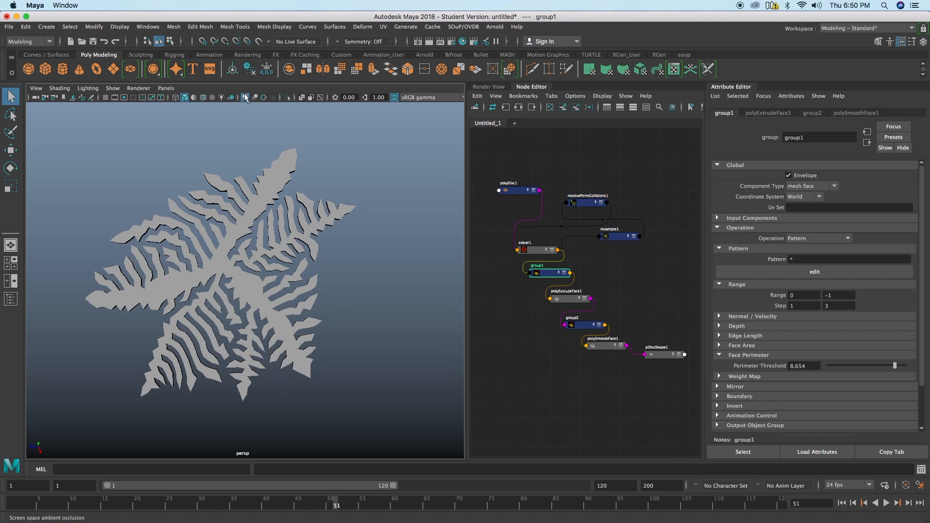
# Step: Display wireframe on shaded and inspect the edges of the extruded disc mesh
pyautogui.click(203, 97)
pyautogui.scroll(4, 242, 264)
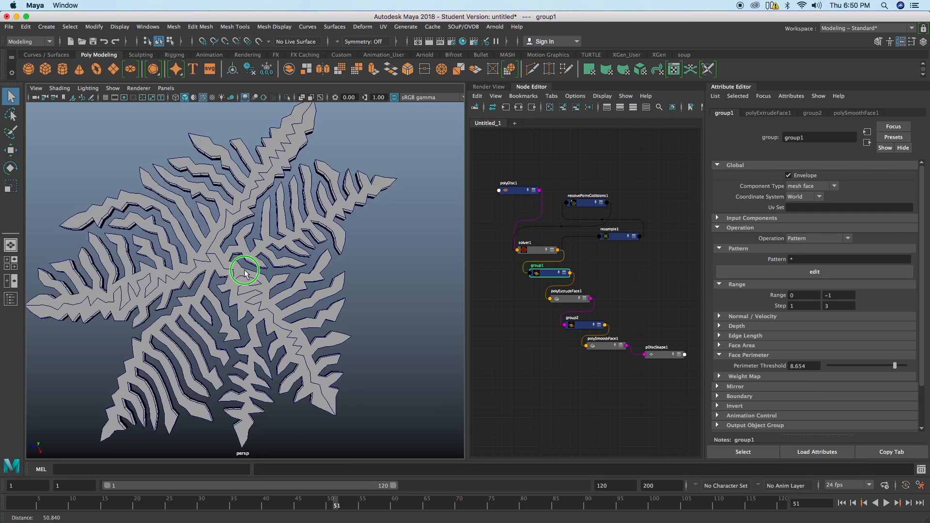
pyautogui.keyDown('alt'); pyautogui.moveTo(243, 266); pyautogui.dragTo(261, 264); pyautogui.keyUp('alt')
# Step: Move resample1 farther from solver1 in the network and show resolvePointCollisions1's attributes
pyautogui.moveTo(619, 239); pyautogui.dragTo(638, 238)
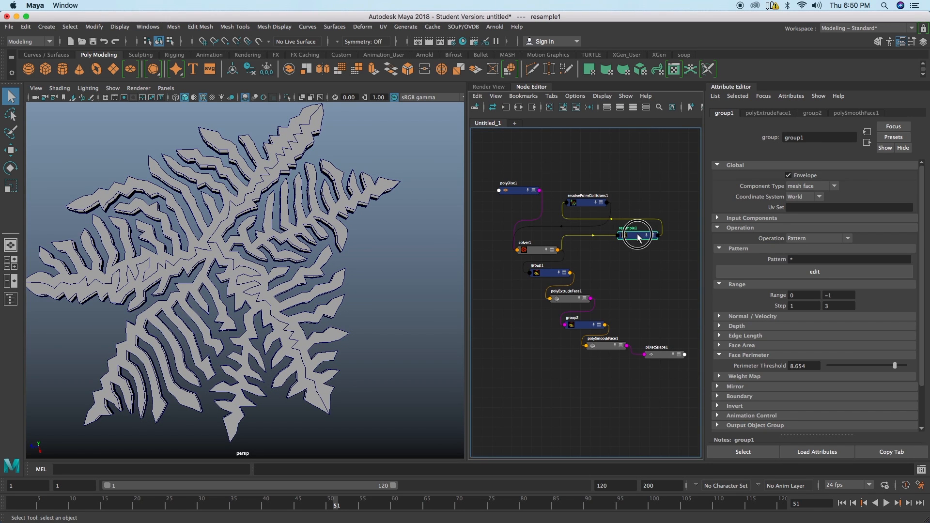
pyautogui.click(589, 202)
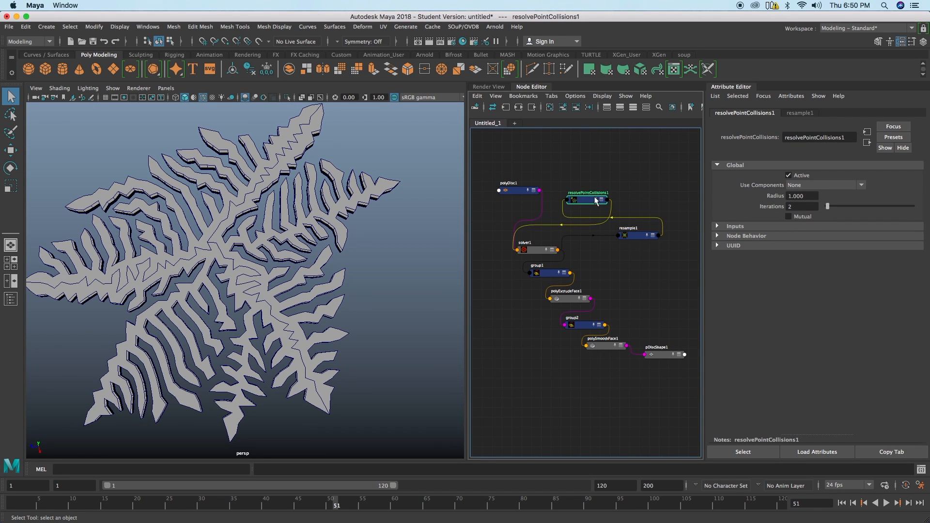
pyautogui.keyDown('alt'); pyautogui.moveTo(262, 250); pyautogui.dragTo(272, 232); pyautogui.keyUp('alt')
pyautogui.keyDown('alt'); pyautogui.moveTo(271, 233); pyautogui.dragTo(229, 227, button='right'); pyautogui.keyUp('alt')
pyautogui.keyDown('alt'); pyautogui.moveTo(230, 227); pyautogui.dragTo(243, 242, button='middle'); pyautogui.keyUp('alt')
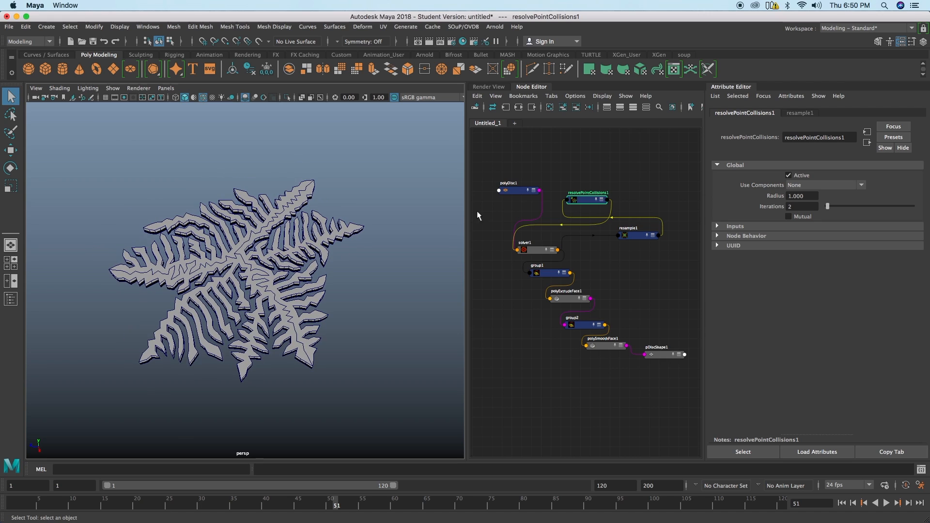
# Step: Disconnect polyDisc1's output from solver1's inGeometry and delete the polyDisc1 node
pyautogui.moveTo(514, 192); pyautogui.dragTo(497, 184)
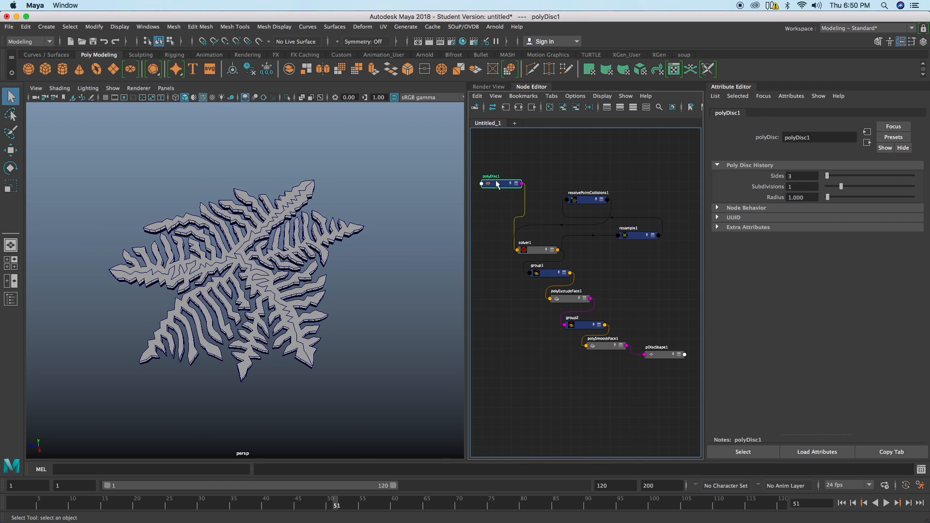
pyautogui.press('Delete')
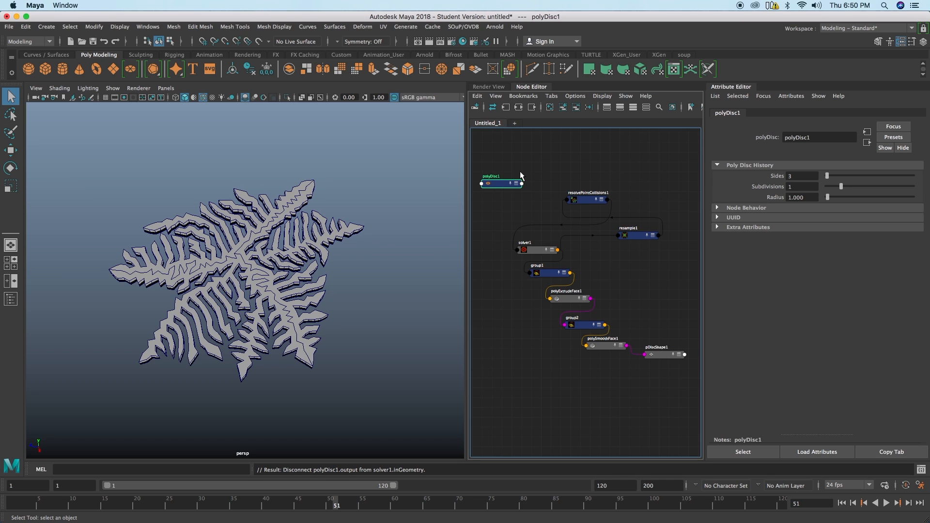
pyautogui.press('Delete')
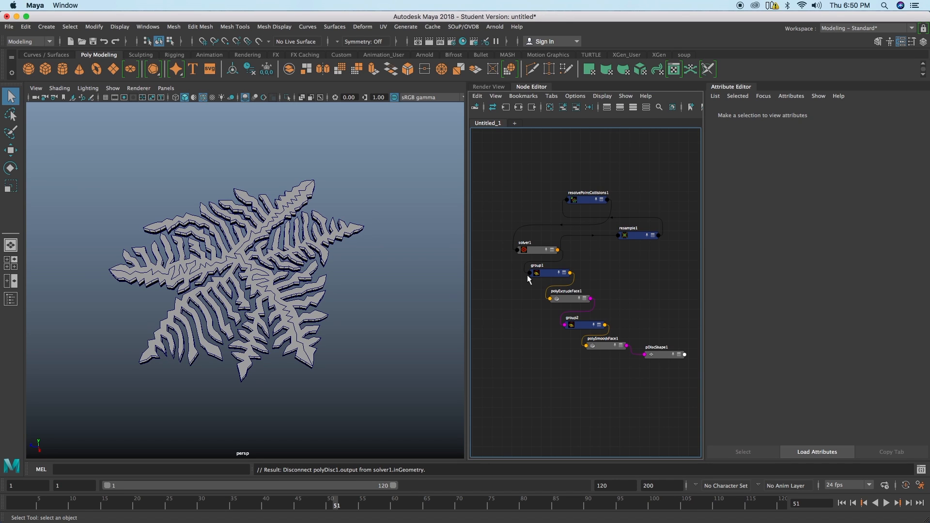
# Step: Disconnect solver1's outGeometry from group1 and delete the group1 and polyExtrudeFace1 nodes
pyautogui.click(545, 277)
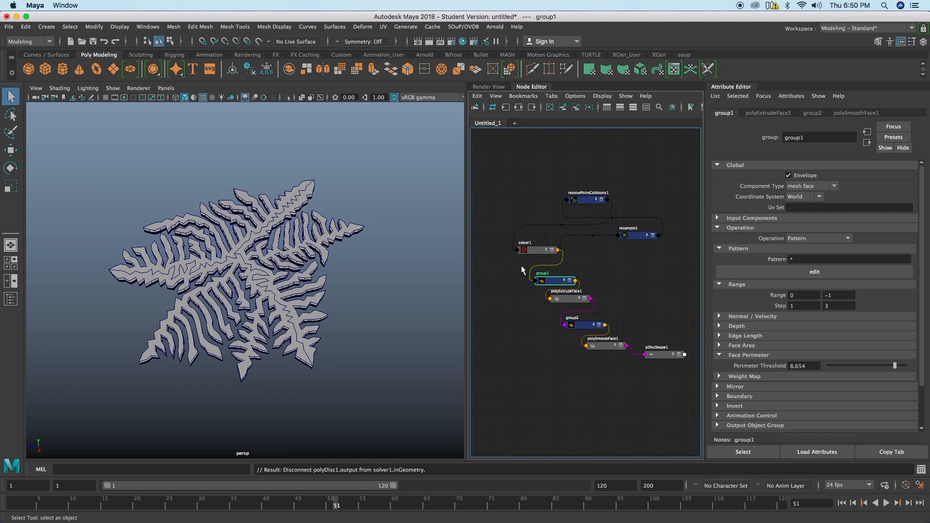
pyautogui.moveTo(535, 269); pyautogui.dragTo(538, 271)
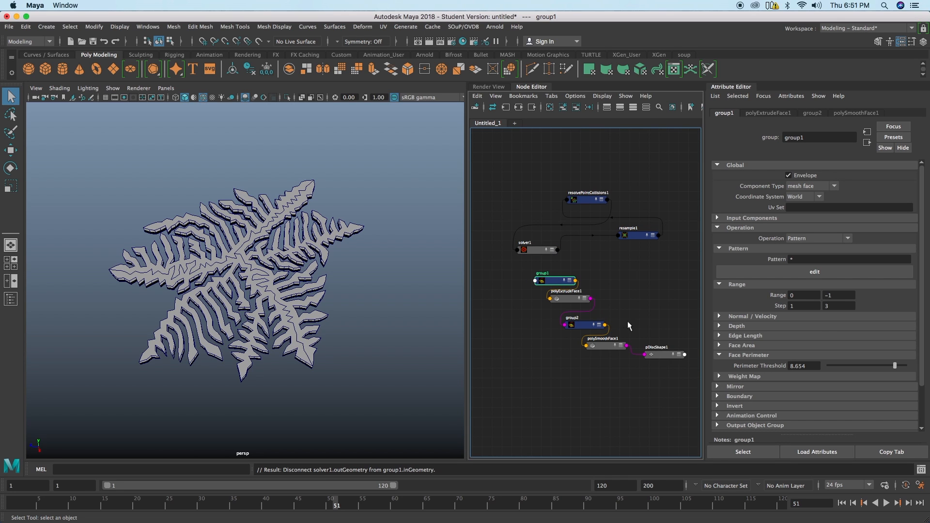
pyautogui.moveTo(561, 318); pyautogui.dragTo(583, 304)
pyautogui.press('Delete')
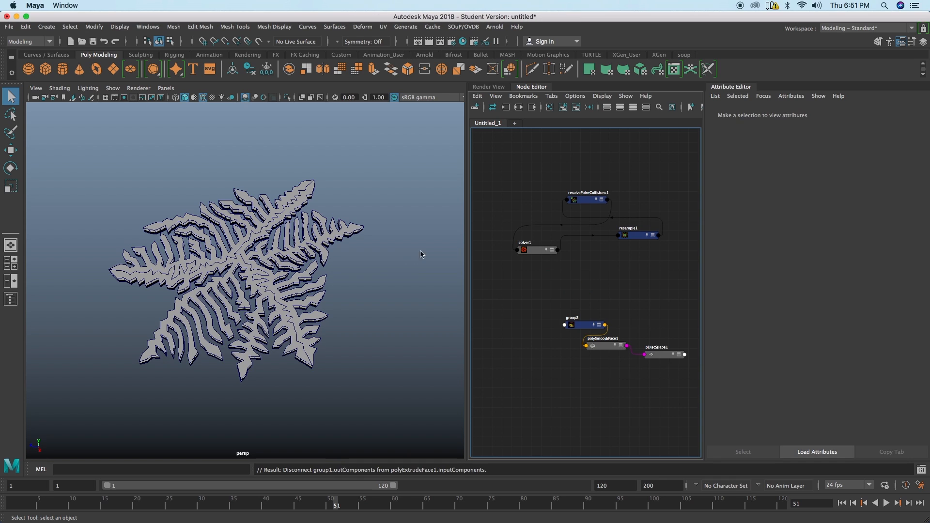
# Step: Create a polygon Platonic Solid in the scene as the new source geometry
pyautogui.keyDown('alt'); pyautogui.moveTo(300, 282); pyautogui.dragTo(316, 268); pyautogui.keyUp('alt')
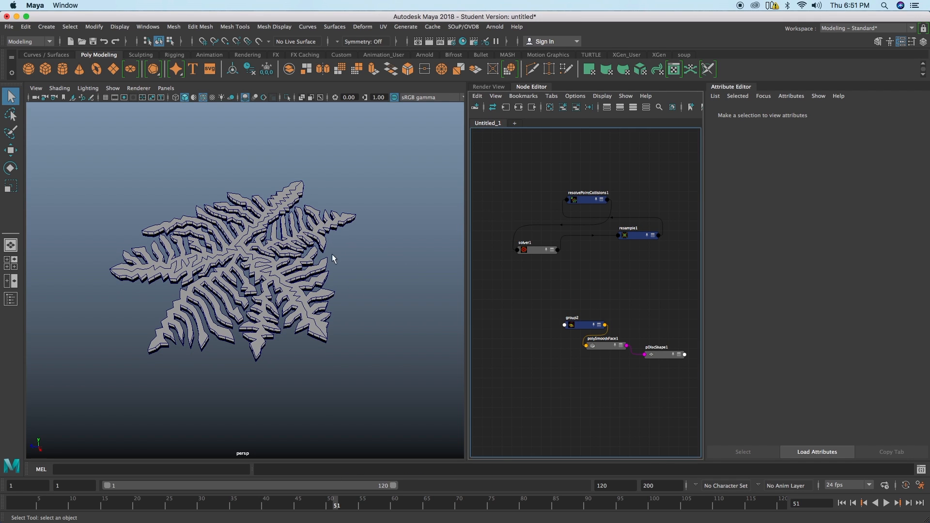
pyautogui.keyDown('shift'); pyautogui.rightClick(282, 264); pyautogui.keyUp('shift')
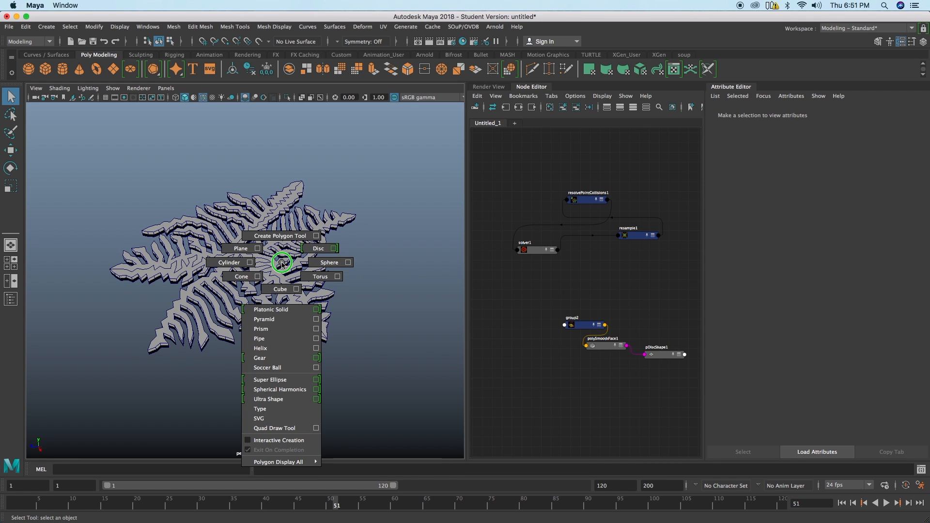
pyautogui.keyDown('shift'); pyautogui.moveTo(281, 268); pyautogui.dragTo(271, 310, button='right'); pyautogui.keyUp('shift')
pyautogui.scroll(2, 301, 285)
pyautogui.moveTo(301, 286)
pyautogui.keyDown('alt'); pyautogui.mouseDown()
pyautogui.moveTo(301, 240)
pyautogui.moveTo(280, 241)
pyautogui.moveTo(299, 280)
pyautogui.mouseUp(); pyautogui.keyUp('alt')
# Step: Disconnect polyPlatonic1's output from pPlatonicShape1 and delete the shape node, spacing out the remaining nodes
pyautogui.moveTo(604, 347); pyautogui.dragTo(606, 356)
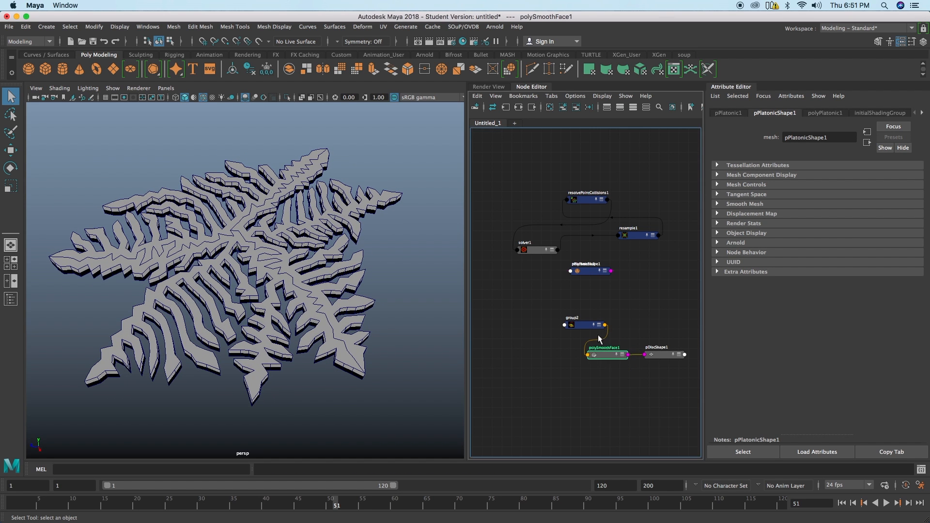
pyautogui.moveTo(572, 324); pyautogui.dragTo(550, 333)
pyautogui.moveTo(573, 270); pyautogui.dragTo(517, 304)
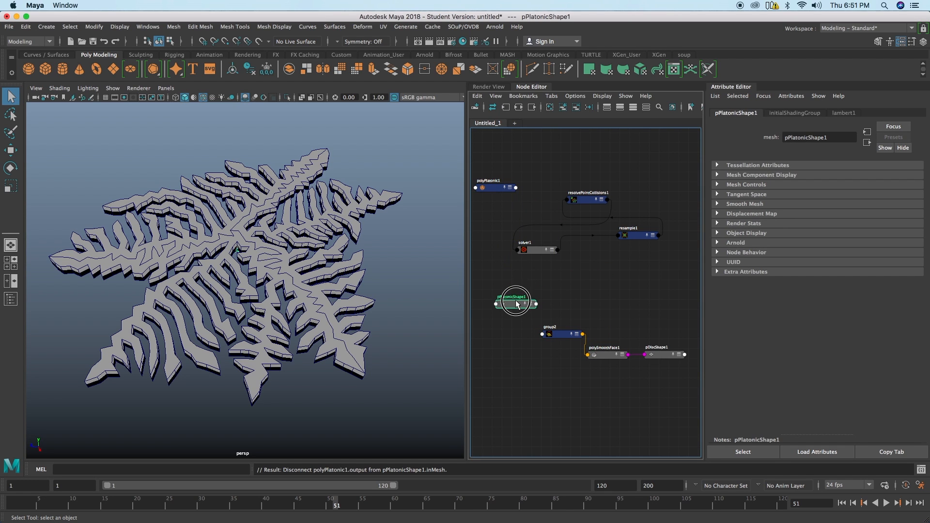
pyautogui.press('Delete')
# Step: Connect polyPlatonic1's output to solver1's inGeometry and rearrange the two nodes
pyautogui.moveTo(493, 190); pyautogui.dragTo(502, 201)
pyautogui.keyDown('shift'); pyautogui.click(539, 248); pyautogui.keyUp('shift')
pyautogui.moveTo(541, 269); pyautogui.dragTo(618, 277, button='right')
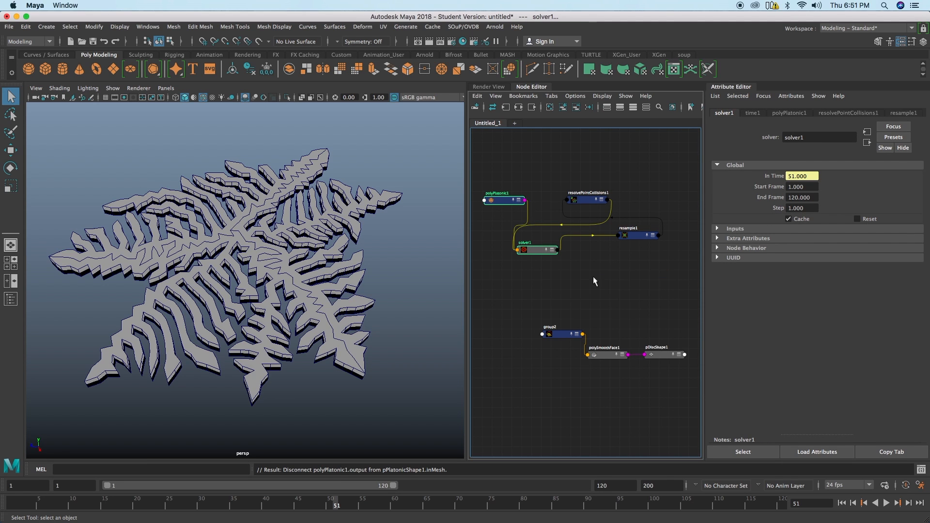
pyautogui.click(592, 277)
pyautogui.moveTo(503, 200); pyautogui.dragTo(495, 206)
pyautogui.moveTo(536, 251); pyautogui.dragTo(537, 269)
# Step: Connect solver1's outGeometry to group2's input geometry
pyautogui.click(559, 334)
pyautogui.rightClick(584, 303)
pyautogui.moveTo(584, 302); pyautogui.dragTo(669, 325, button='right')
pyautogui.keyDown('alt'); pyautogui.moveTo(334, 296); pyautogui.dragTo(388, 315); pyautogui.keyUp('alt')
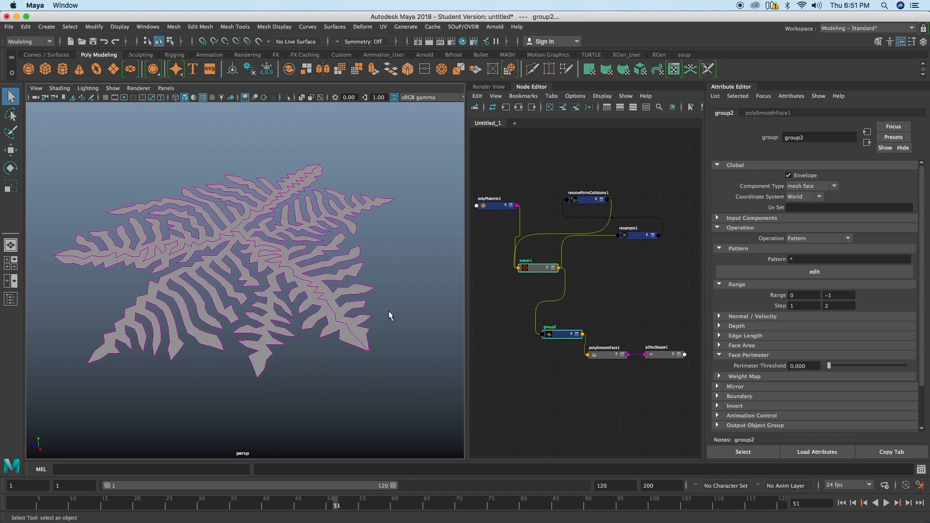
# Step: Return to the first frame and arrange group2, polySmoothFace1 and pDiscShape1 closely below solver1 in the node graph
pyautogui.click(841, 503)
pyautogui.click(316, 261)
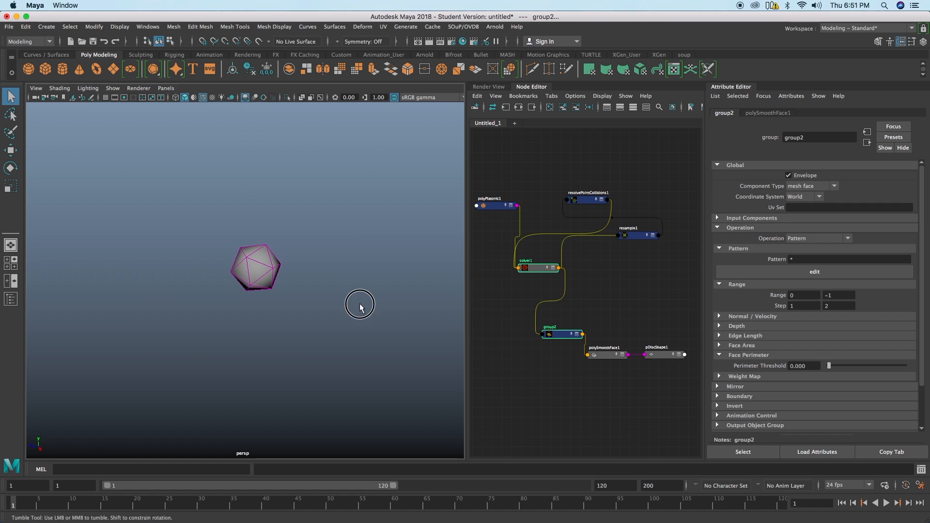
pyautogui.moveTo(567, 338); pyautogui.dragTo(571, 326)
pyautogui.click(611, 355)
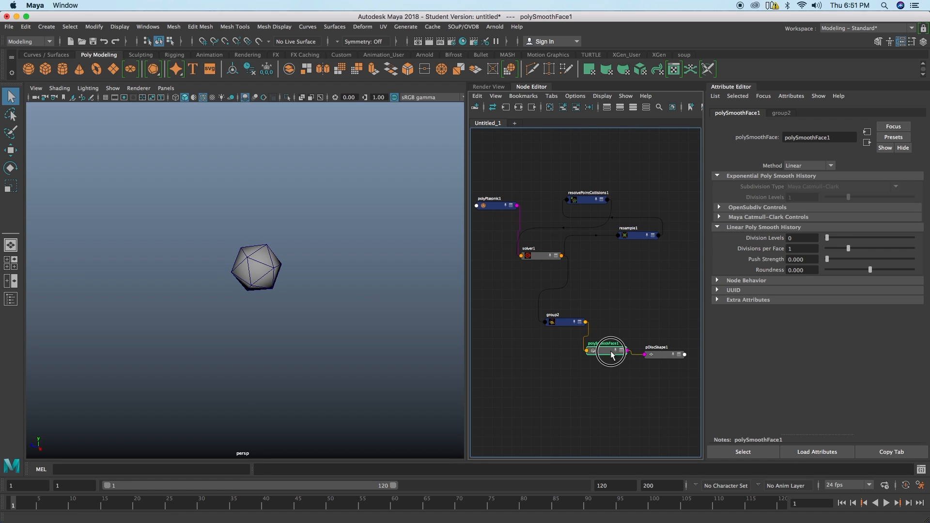
pyautogui.moveTo(552, 322); pyautogui.dragTo(550, 300)
pyautogui.moveTo(597, 352); pyautogui.dragTo(576, 328)
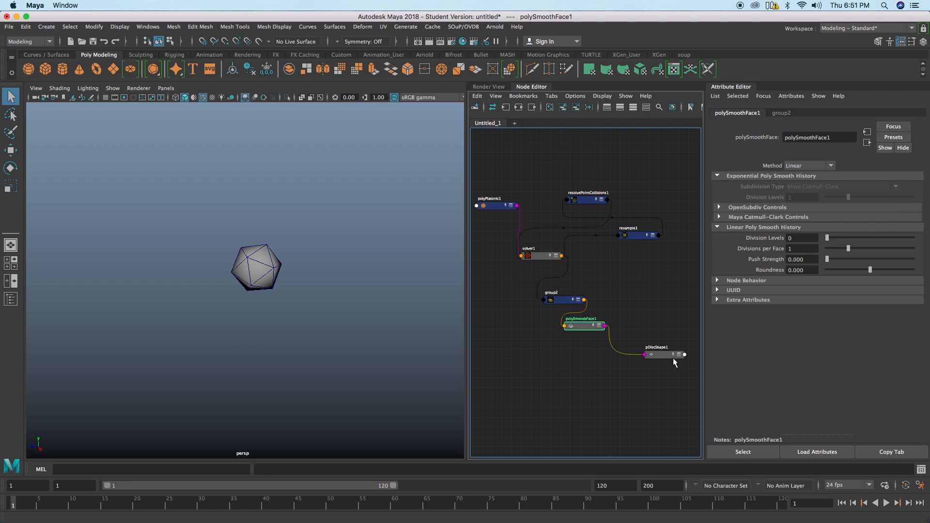
pyautogui.moveTo(673, 360); pyautogui.dragTo(631, 350)
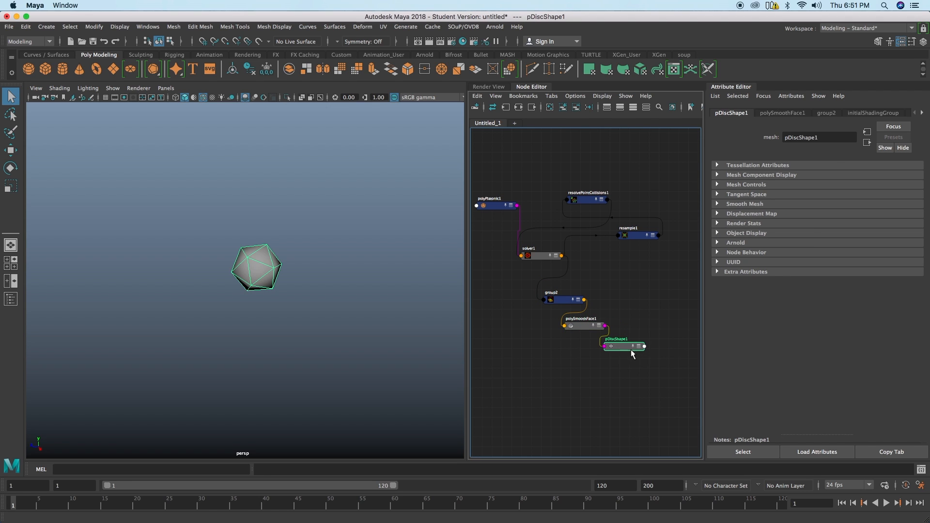
# Step: Select solver1 and play the simulation, framing the mesh to examine how the platonic solid grows
pyautogui.click(535, 256)
pyautogui.click(886, 504)
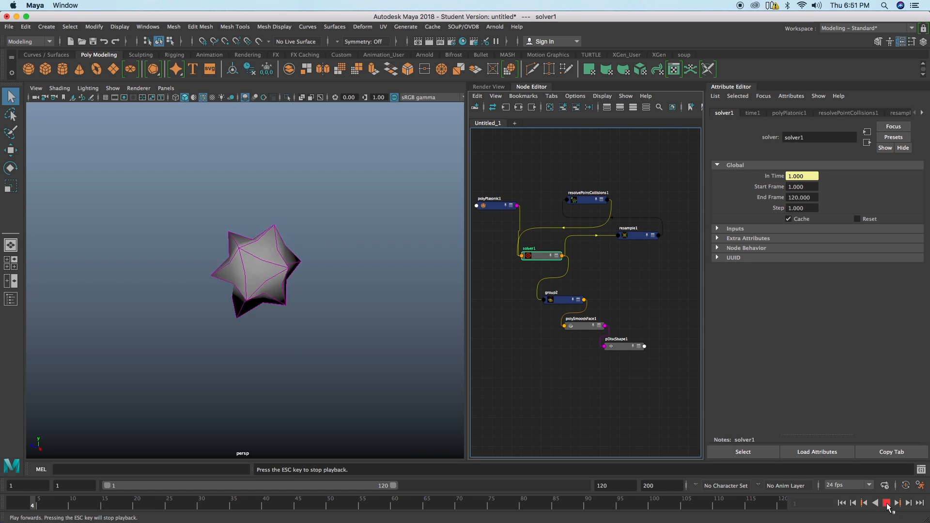
pyautogui.press('f')
pyautogui.keyDown('alt'); pyautogui.moveTo(193, 270); pyautogui.dragTo(225, 279); pyautogui.keyUp('alt')
pyautogui.scroll(2, 226, 279)
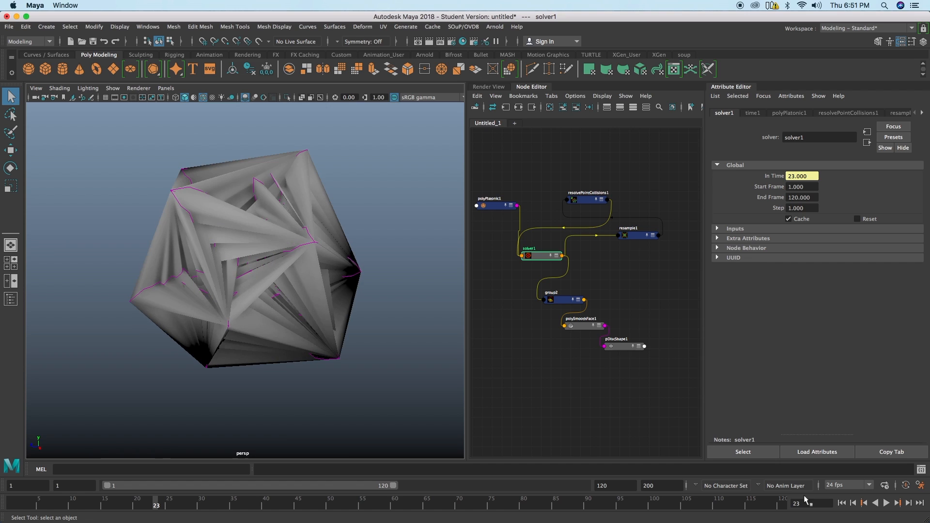
# Step: Return to the first frame and step through the growth frame by frame, examining the mesh from several angles
pyautogui.click(842, 504)
pyautogui.click(906, 500)
pyautogui.click(906, 501)
pyautogui.click(906, 501)
pyautogui.click(906, 500)
pyautogui.click(906, 500)
pyautogui.click(906, 500)
pyautogui.click(906, 501)
pyautogui.keyDown('alt'); pyautogui.moveTo(167, 275); pyautogui.dragTo(292, 283, button='right'); pyautogui.keyUp('alt')
pyautogui.keyDown('alt'); pyautogui.moveTo(292, 283); pyautogui.dragTo(289, 319, button='middle'); pyautogui.keyUp('alt')
pyautogui.keyDown('alt'); pyautogui.moveTo(293, 319); pyautogui.dragTo(283, 302); pyautogui.keyUp('alt')
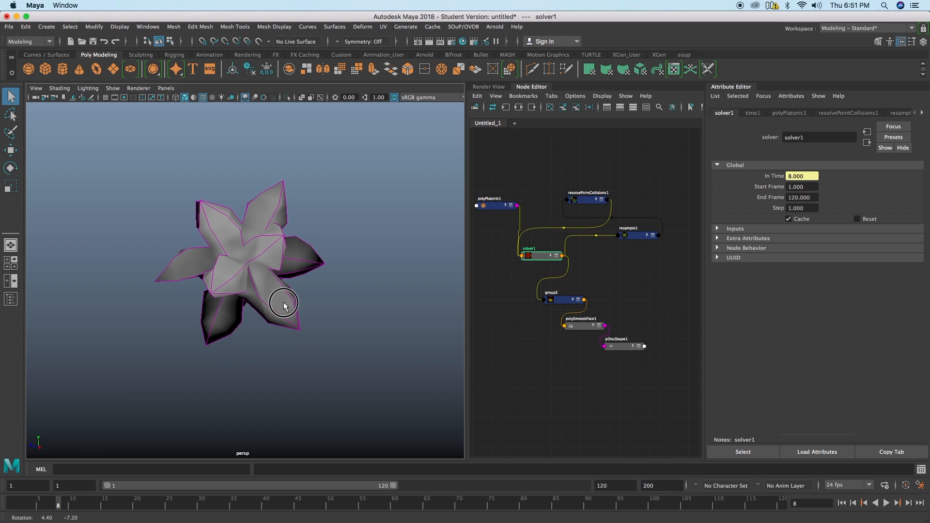
pyautogui.click(908, 503)
pyautogui.click(908, 503)
pyautogui.click(908, 502)
pyautogui.click(908, 503)
pyautogui.doubleClick(907, 503)
pyautogui.click(908, 503)
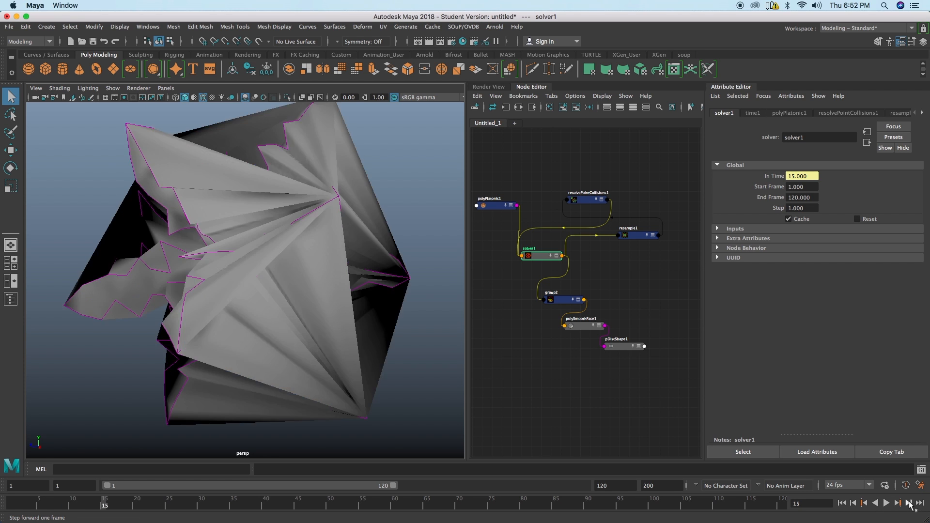
pyautogui.click(908, 502)
pyautogui.click(908, 503)
pyautogui.click(909, 503)
pyautogui.click(908, 502)
pyautogui.click(908, 502)
pyautogui.click(908, 503)
pyautogui.click(908, 503)
pyautogui.click(908, 503)
pyautogui.keyDown('alt'); pyautogui.moveTo(357, 332); pyautogui.dragTo(163, 332, button='right'); pyautogui.keyUp('alt')
pyautogui.keyDown('alt'); pyautogui.moveTo(163, 332); pyautogui.dragTo(186, 310); pyautogui.keyUp('alt')
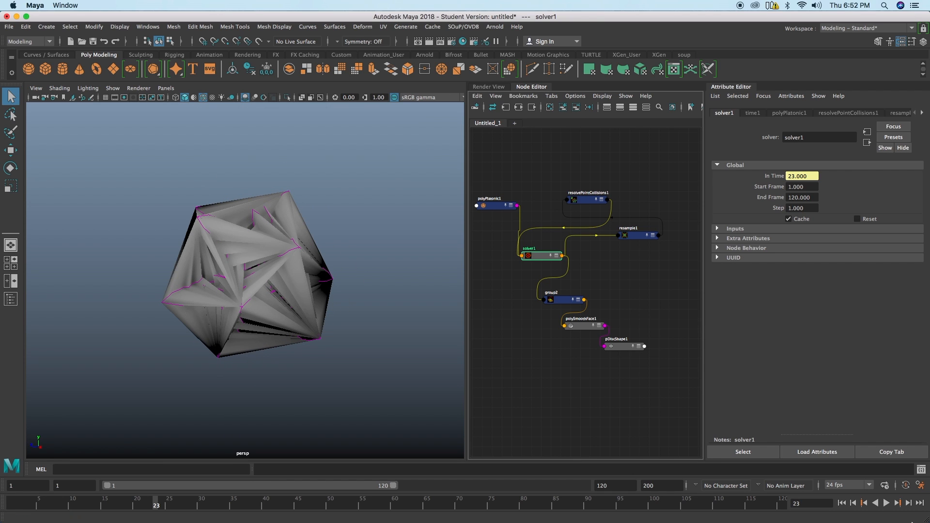
pyautogui.click(919, 504)
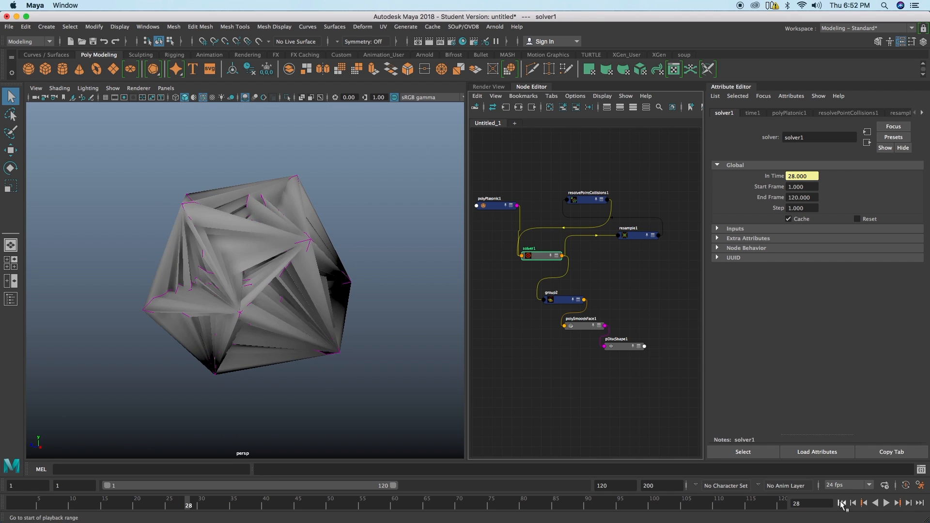
# Step: Replay the growth from the first frame, inspect the stretched faces up close, and return to the start
pyautogui.click(842, 503)
pyautogui.keyDown('alt'); pyautogui.moveTo(346, 277); pyautogui.dragTo(404, 281, button='right'); pyautogui.keyUp('alt')
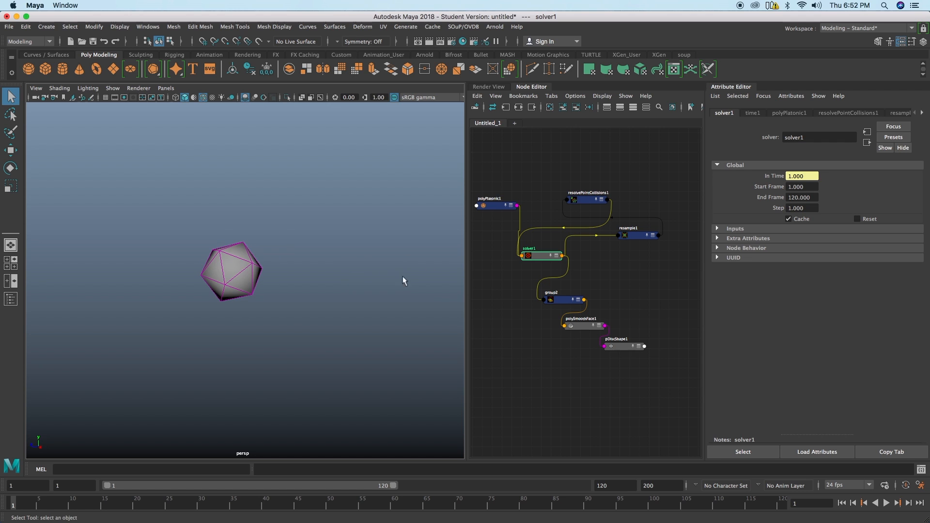
pyautogui.click(886, 502)
pyautogui.moveTo(288, 274)
pyautogui.keyDown('alt'); pyautogui.mouseDown(button='right')
pyautogui.moveTo(221, 259)
pyautogui.moveTo(289, 266)
pyautogui.mouseUp(button='right'); pyautogui.keyUp('alt')
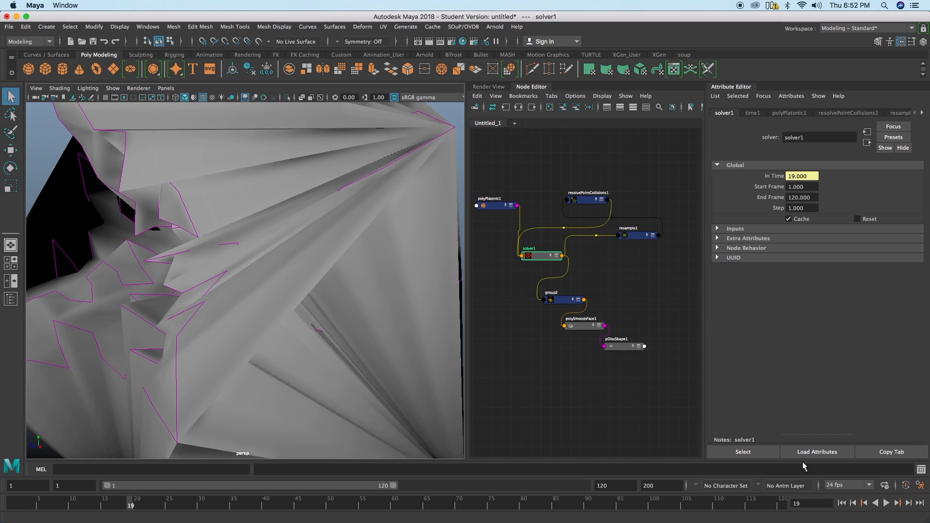
pyautogui.click(841, 504)
pyautogui.click(461, 27)
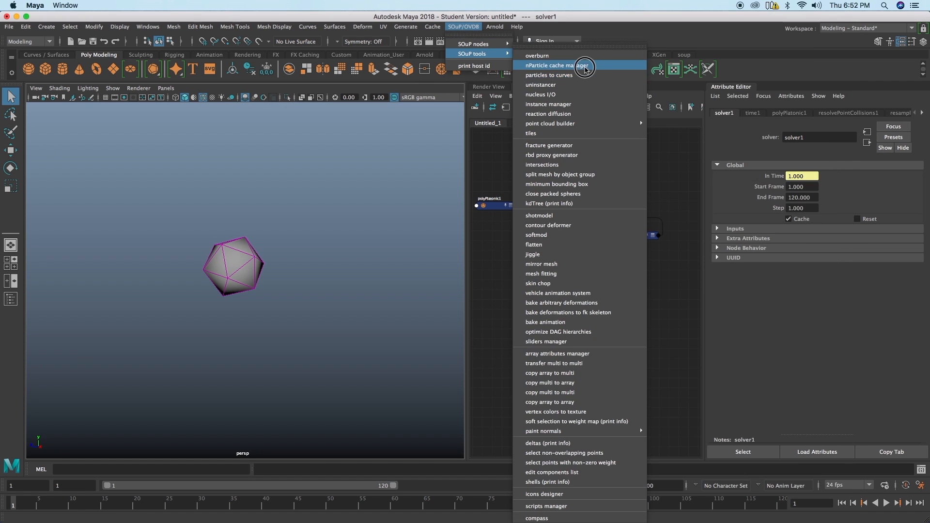
pyautogui.moveTo(499, 42)
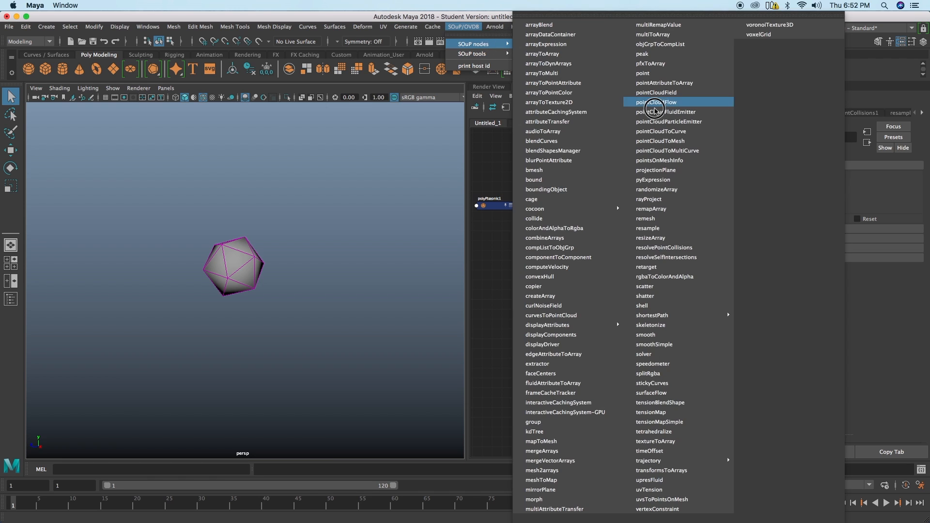
pyautogui.click(667, 219)
# Step: With nothing selected, create a SOuP remesh node and place it above solver1, beside resolvePointCollisions1
pyautogui.click(531, 161)
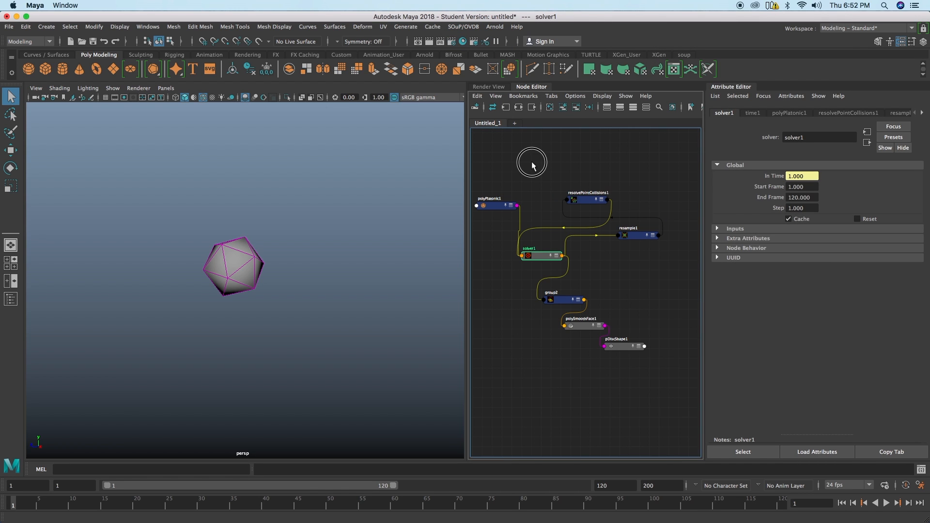
pyautogui.click(463, 26)
pyautogui.moveTo(472, 54)
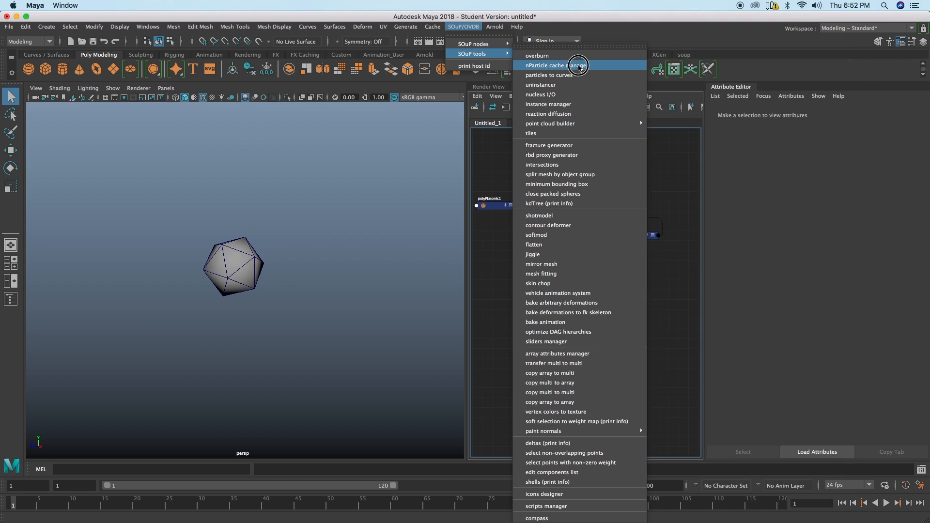
pyautogui.moveTo(504, 44)
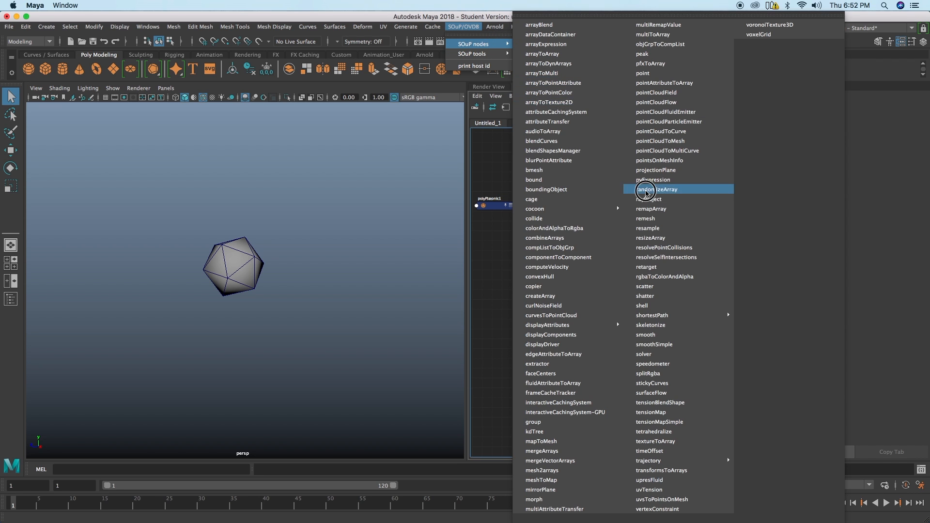
pyautogui.click(647, 218)
pyautogui.moveTo(589, 271); pyautogui.dragTo(547, 232)
pyautogui.scroll(3, 536, 244)
pyautogui.moveTo(607, 187); pyautogui.dragTo(627, 183)
pyautogui.moveTo(542, 226); pyautogui.dragTo(543, 216)
# Step: Set remesh1's mode to topology and review its Topology settings
pyautogui.click(798, 187)
pyautogui.click(805, 211)
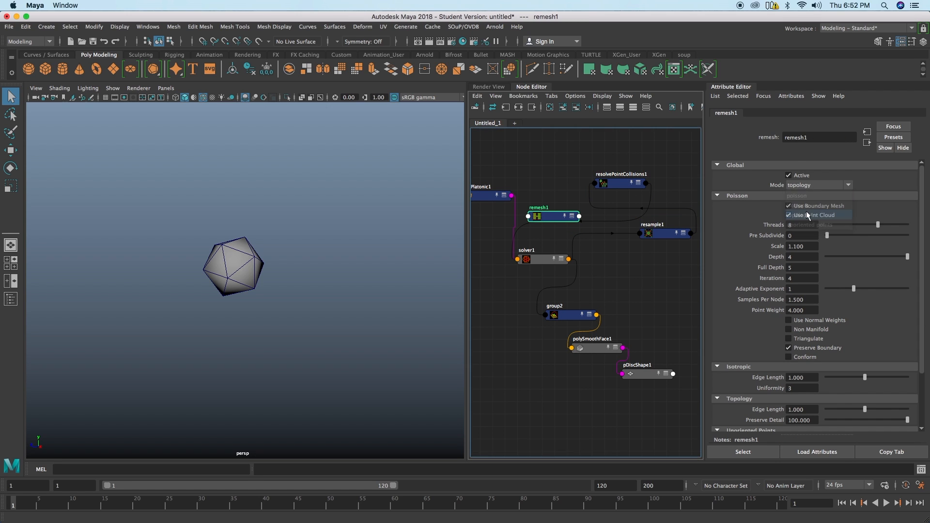
pyautogui.scroll(-3, 794, 373)
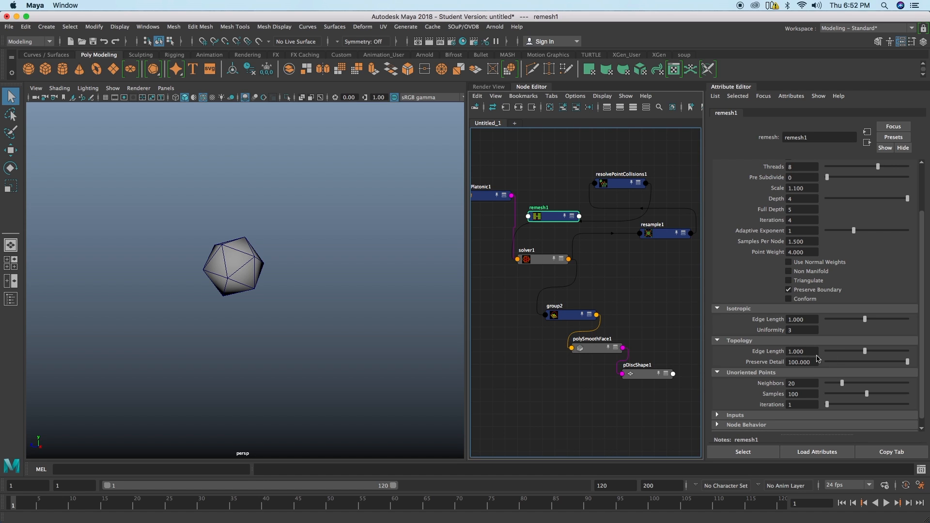
pyautogui.moveTo(560, 217); pyautogui.dragTo(565, 210)
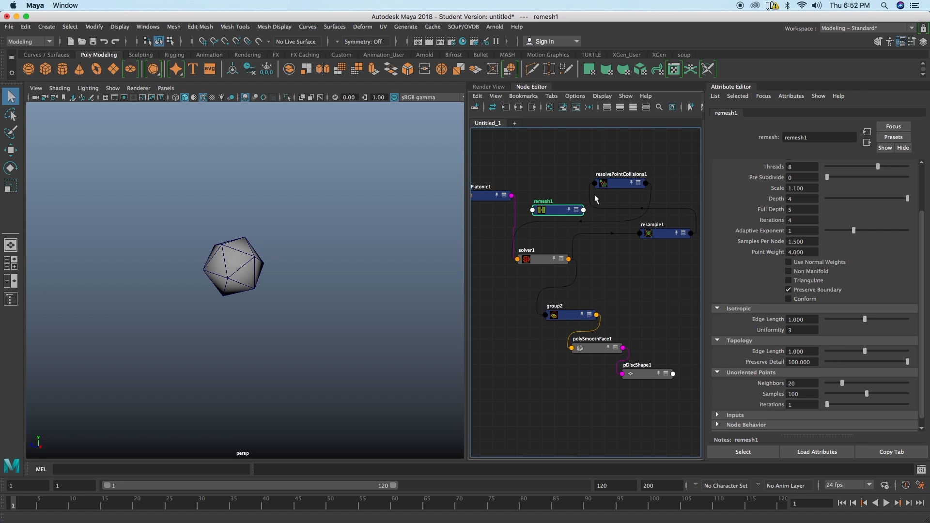
# Step: Connect resolvePointCollisions1's geometry output to remesh1's input
pyautogui.click(616, 184)
pyautogui.keyDown('shift'); pyautogui.click(565, 204); pyautogui.keyUp('shift')
pyautogui.moveTo(564, 167); pyautogui.dragTo(647, 167, button='right')
pyautogui.click(556, 156)
# Step: Connect remesh1's outMesh to solver1's inGeometry
pyautogui.click(559, 260)
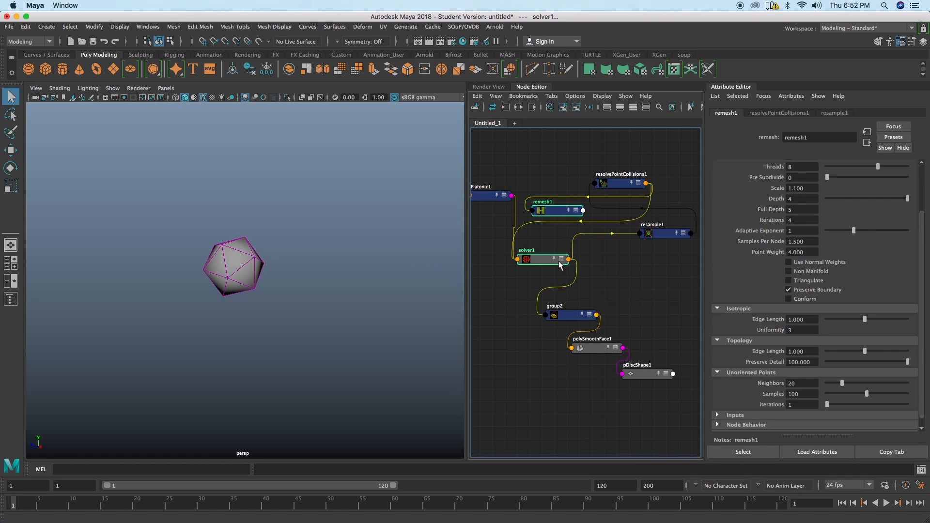
pyautogui.moveTo(628, 275); pyautogui.dragTo(631, 278, button='right')
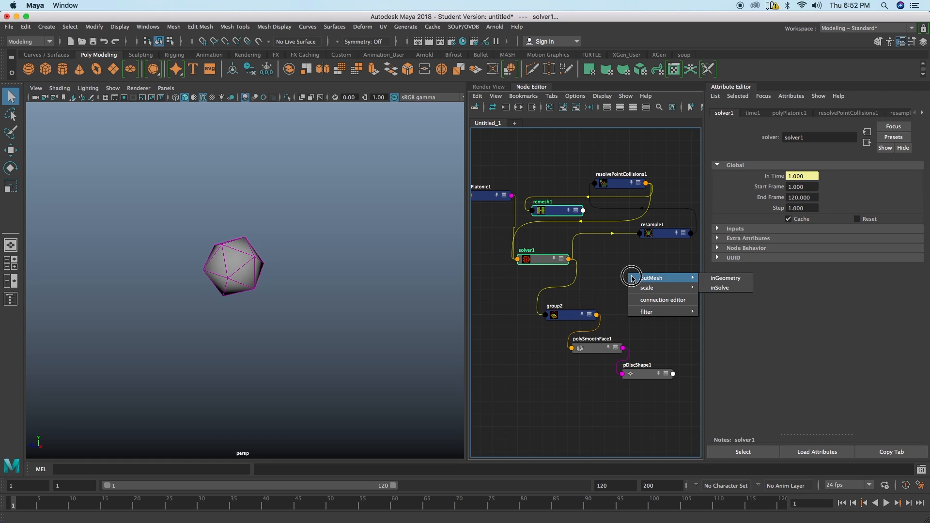
pyautogui.moveTo(695, 278); pyautogui.dragTo(712, 277, button='right')
# Step: Play the simulation from the first frame and inspect the growth with remesh1 feeding the solver
pyautogui.keyDown('alt'); pyautogui.moveTo(323, 280); pyautogui.dragTo(250, 262); pyautogui.keyUp('alt')
pyautogui.click(839, 503)
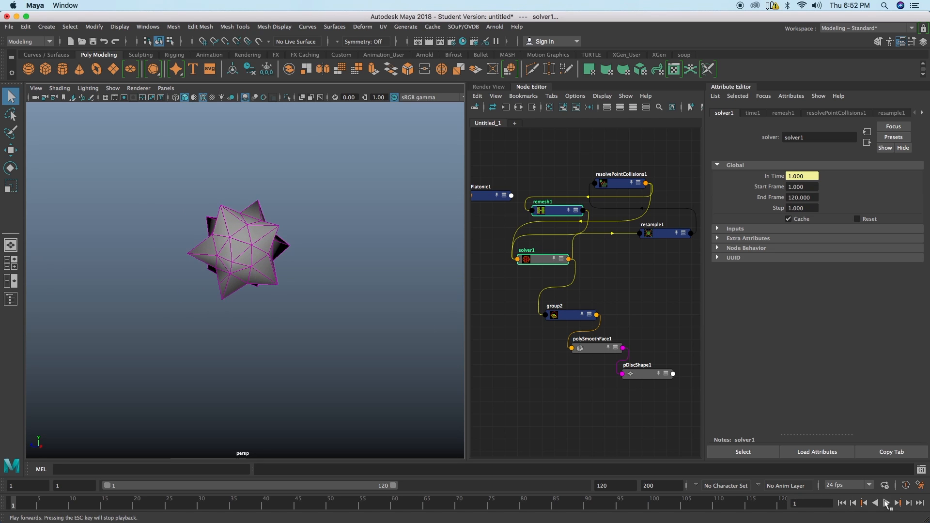
pyautogui.click(886, 504)
pyautogui.keyDown('alt'); pyautogui.moveTo(376, 328); pyautogui.dragTo(246, 304); pyautogui.keyUp('alt')
# Step: Reconnect polyPlatonic1's output to solver1's inGeometry and space out polyPlatonic1, remesh1 and solver1
pyautogui.moveTo(550, 214)
pyautogui.mouseDown()
pyautogui.moveTo(543, 226)
pyautogui.moveTo(567, 203)
pyautogui.moveTo(561, 215)
pyautogui.mouseUp()
pyautogui.click(589, 263)
pyautogui.click(485, 195)
pyautogui.click(533, 269)
pyautogui.moveTo(609, 281); pyautogui.dragTo(689, 289, button='right')
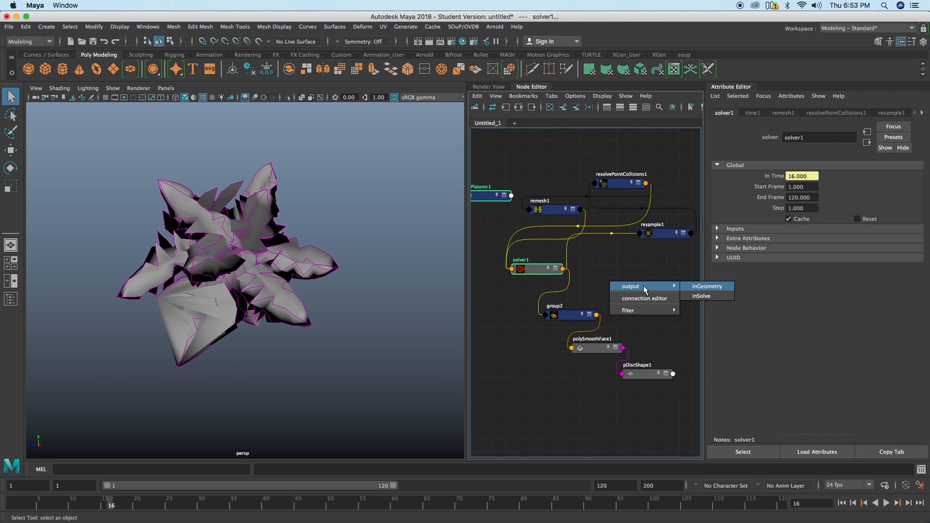
pyautogui.click(701, 289)
pyautogui.moveTo(533, 269); pyautogui.dragTo(542, 273)
pyautogui.moveTo(491, 194); pyautogui.dragTo(489, 202)
pyautogui.keyDown('alt'); pyautogui.moveTo(541, 217); pyautogui.dragTo(552, 211, button='middle'); pyautogui.keyUp('alt')
# Step: Connect remesh1's outMesh to solver1's inSolve so the remeshed result closes the feedback loop
pyautogui.click(562, 204)
pyautogui.keyDown('shift'); pyautogui.click(539, 268); pyautogui.keyUp('shift')
pyautogui.moveTo(504, 306); pyautogui.dragTo(595, 321, button='right')
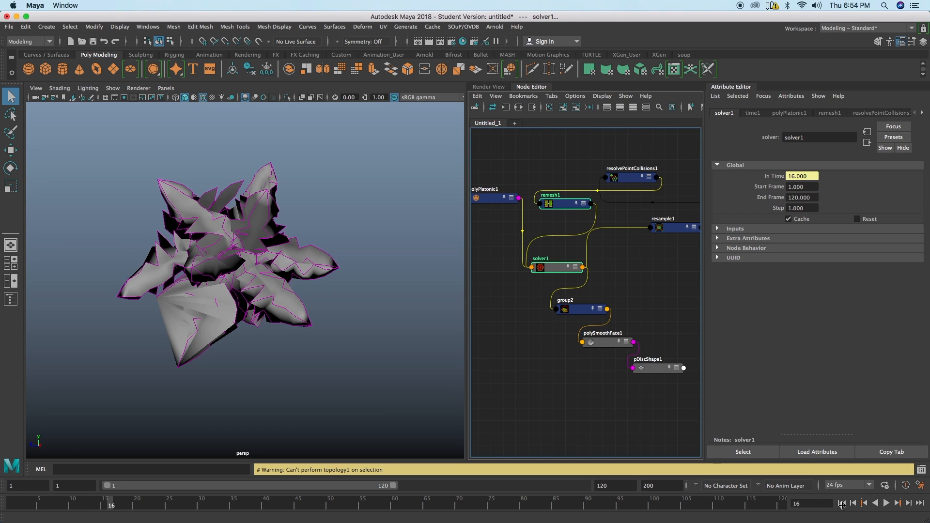
# Step: Play the remeshed simulation from the first frame, stop it, and inspect the mesh from another angle
pyautogui.click(842, 504)
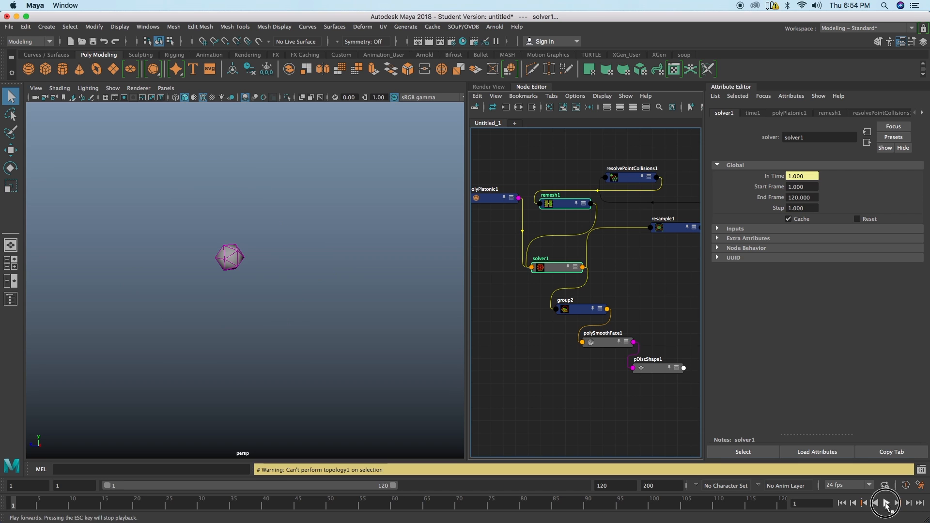
pyautogui.click(886, 503)
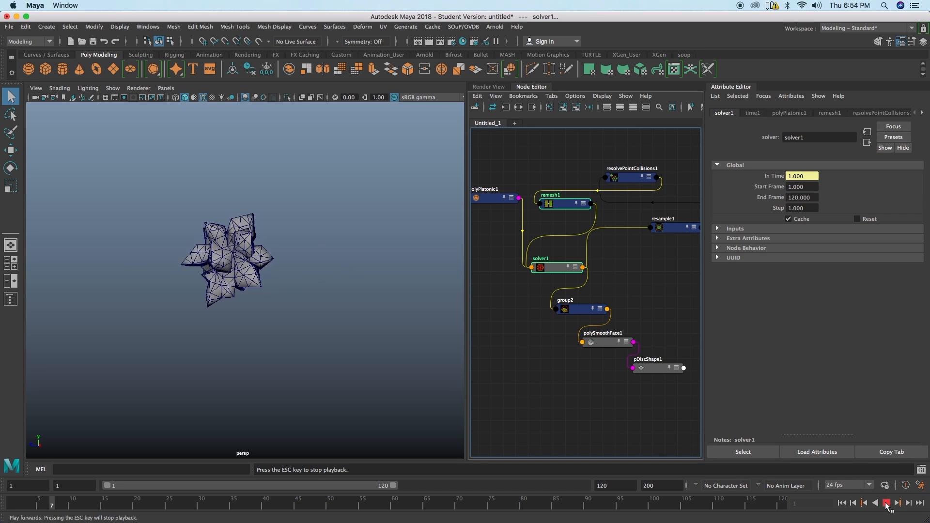
pyautogui.press('Escape')
pyautogui.keyDown('alt'); pyautogui.moveTo(210, 288); pyautogui.dragTo(330, 264); pyautogui.keyUp('alt')
# Step: Deselect the nodes, resume playback up to frame 28, and examine the denser growth all around
pyautogui.click(347, 179)
pyautogui.click(886, 503)
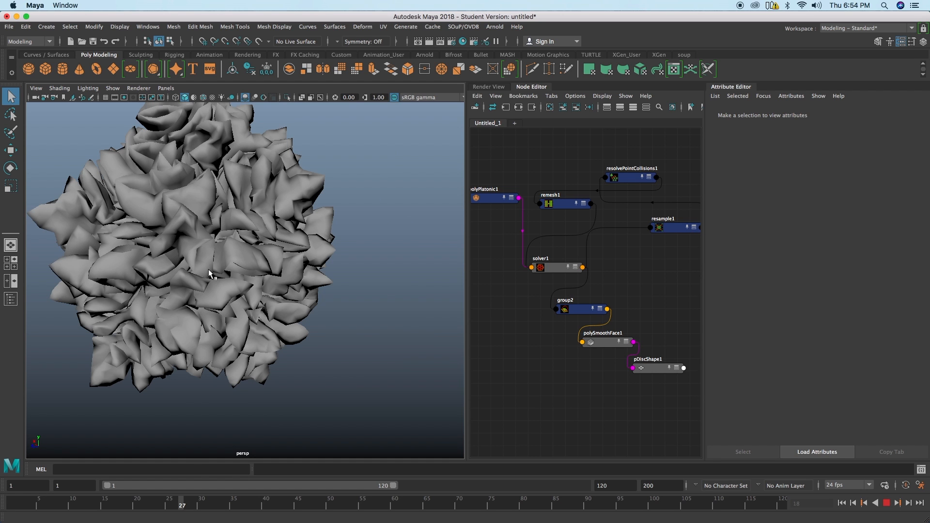
pyautogui.keyDown('alt'); pyautogui.moveTo(225, 276); pyautogui.dragTo(271, 296); pyautogui.keyUp('alt')
pyautogui.keyDown('alt'); pyautogui.moveTo(271, 297); pyautogui.dragTo(228, 279, button='right'); pyautogui.keyUp('alt')
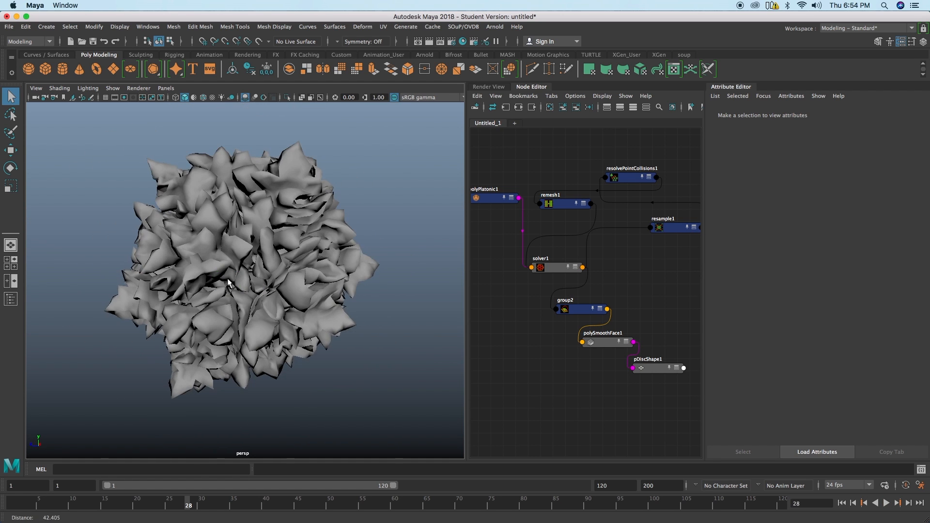
pyautogui.click(228, 281)
# Step: Set polySmoothFace1's linear Division Levels to 1 and turn on smooth mesh preview for the grown mesh
pyautogui.click(605, 342)
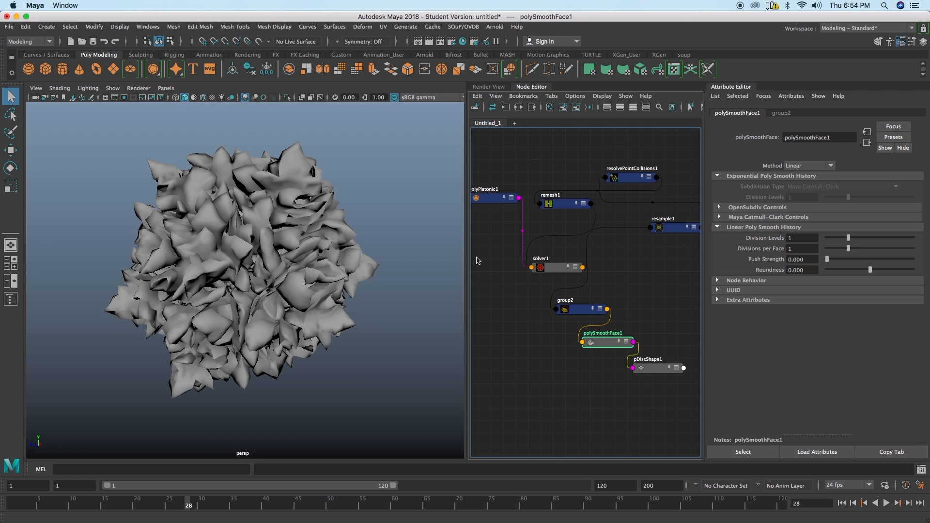
pyautogui.press('3')
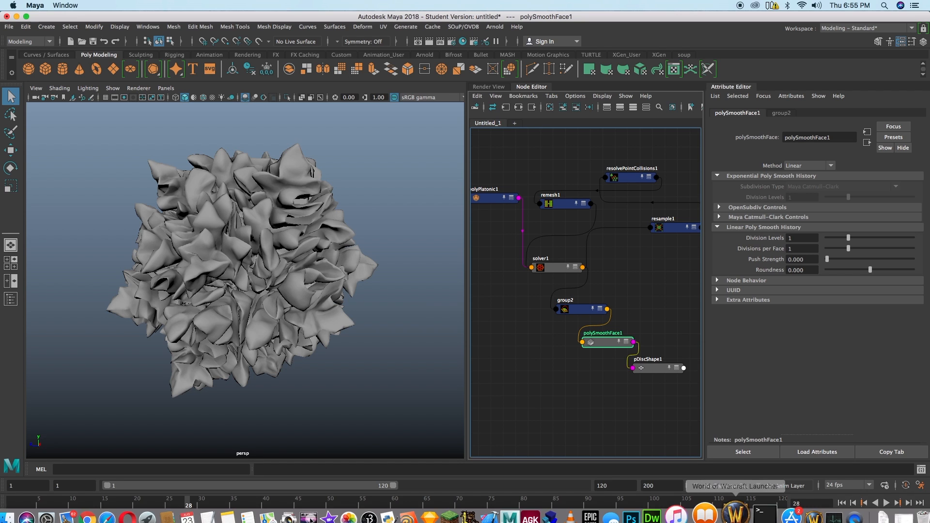
pyautogui.click(834, 505)
pyautogui.click(73, 6)
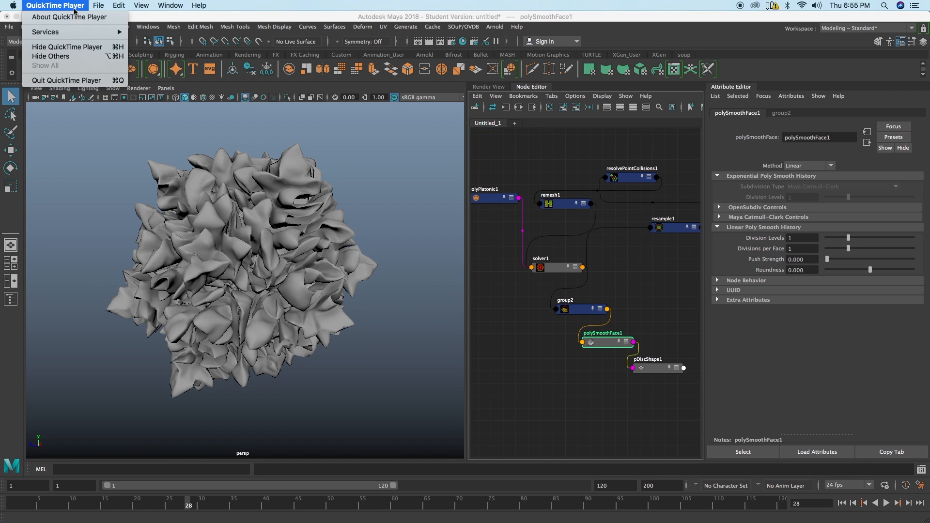
pyautogui.click(71, 80)
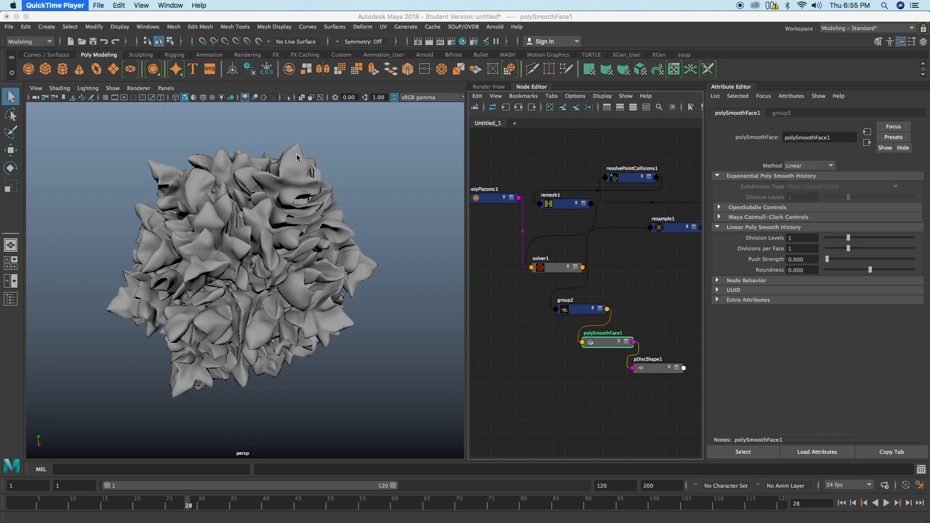